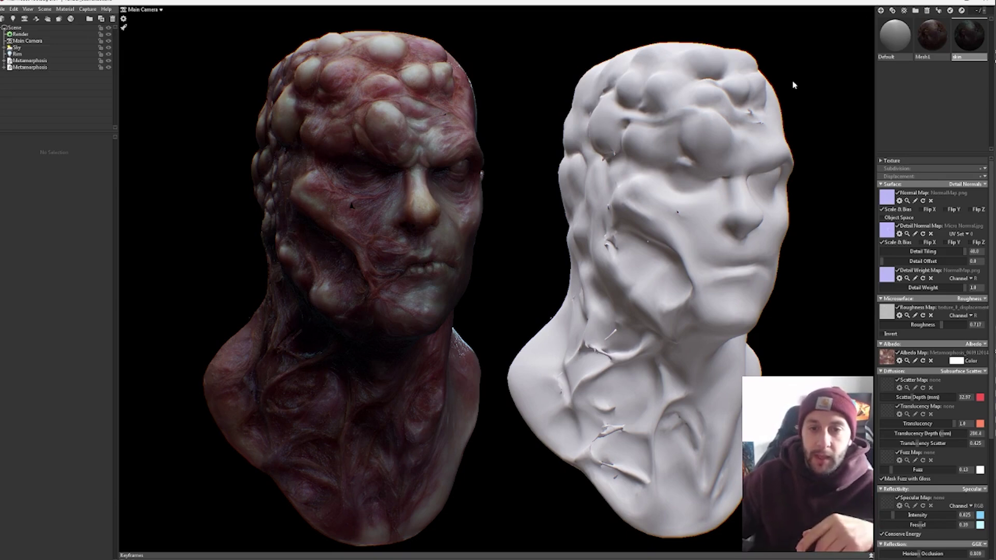
# - Inspect the wireframe of the untextured bust and assign the Default material to it
pyautogui.click(728, 152)
pyautogui.doubleClick(728, 152)
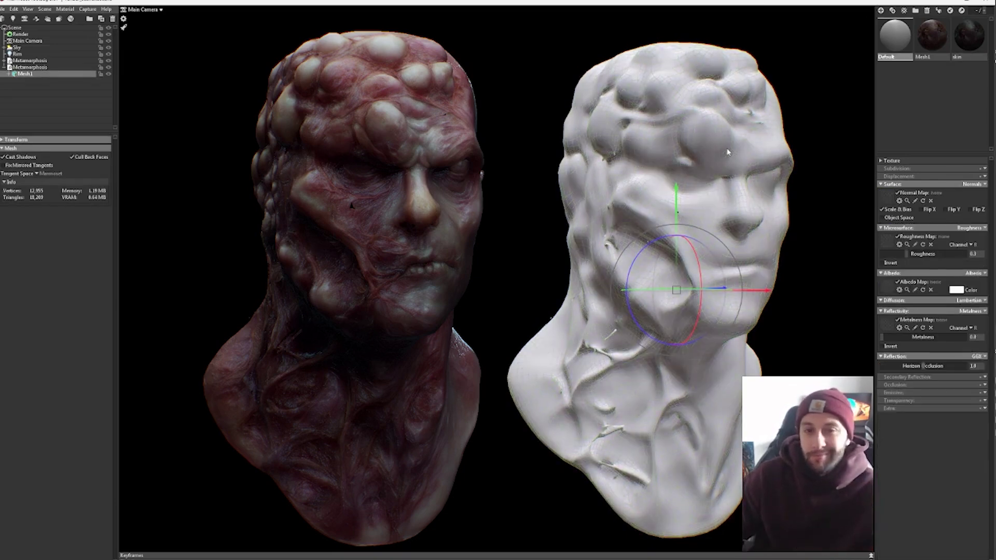
pyautogui.click(831, 124)
pyautogui.click(768, 144)
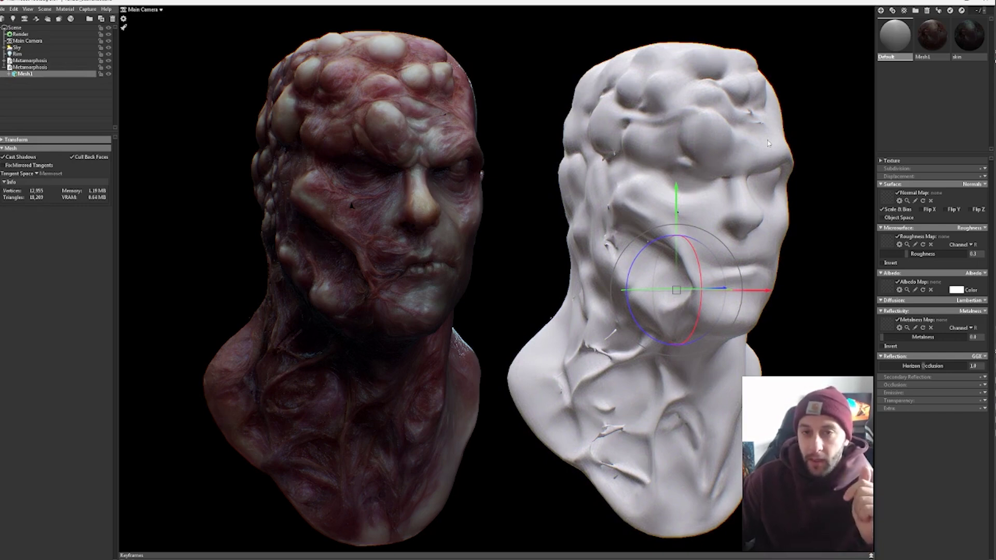
pyautogui.click(749, 142)
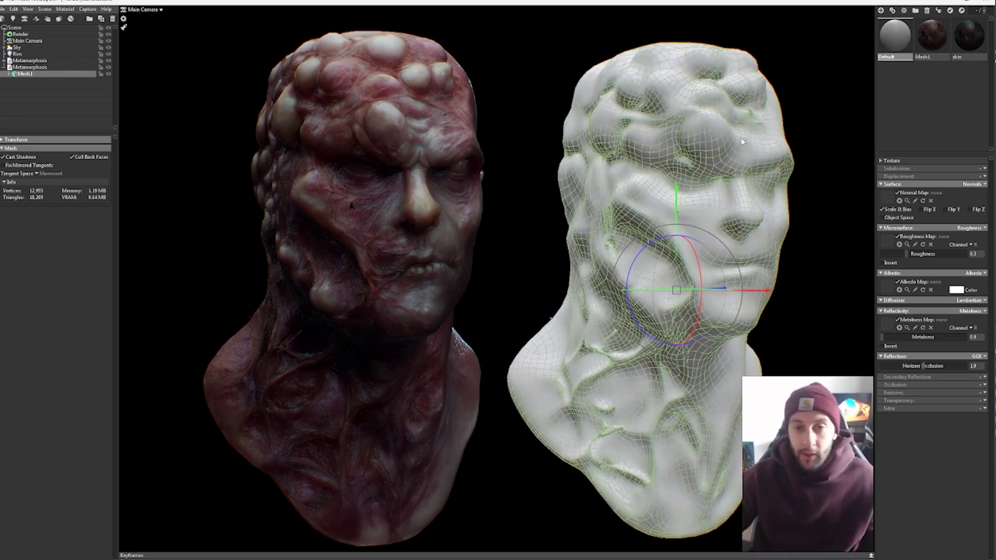
pyautogui.click(819, 135)
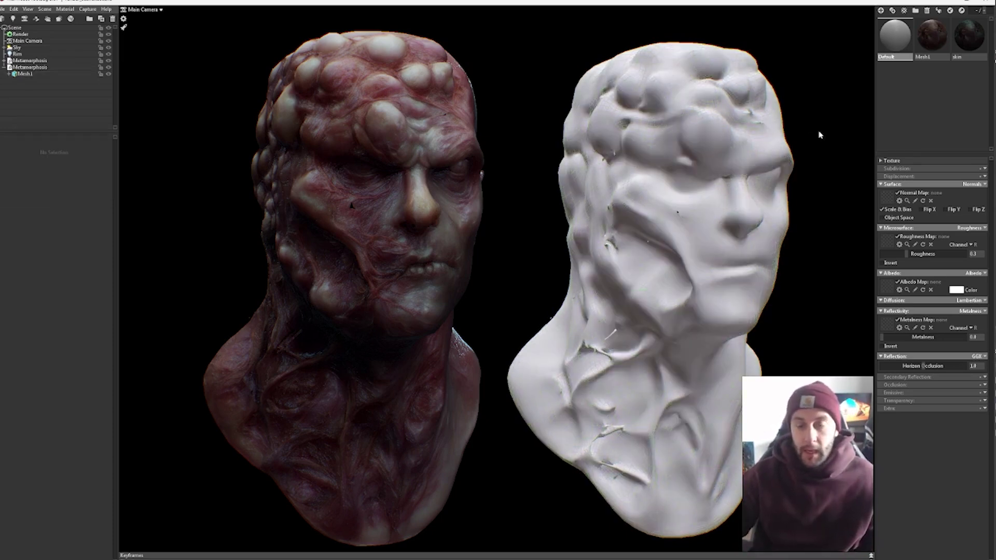
pyautogui.click(782, 156)
pyautogui.click(826, 175)
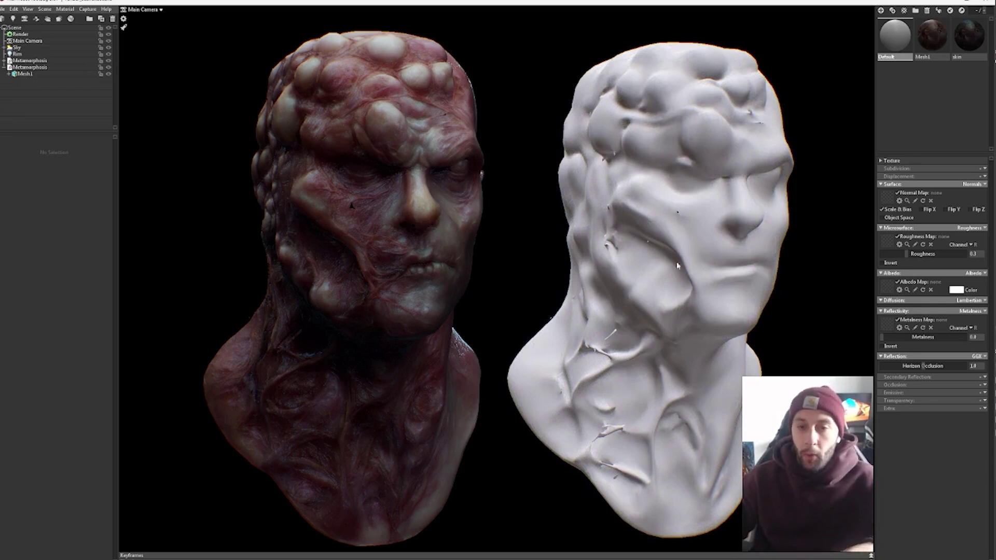
pyautogui.click(682, 294)
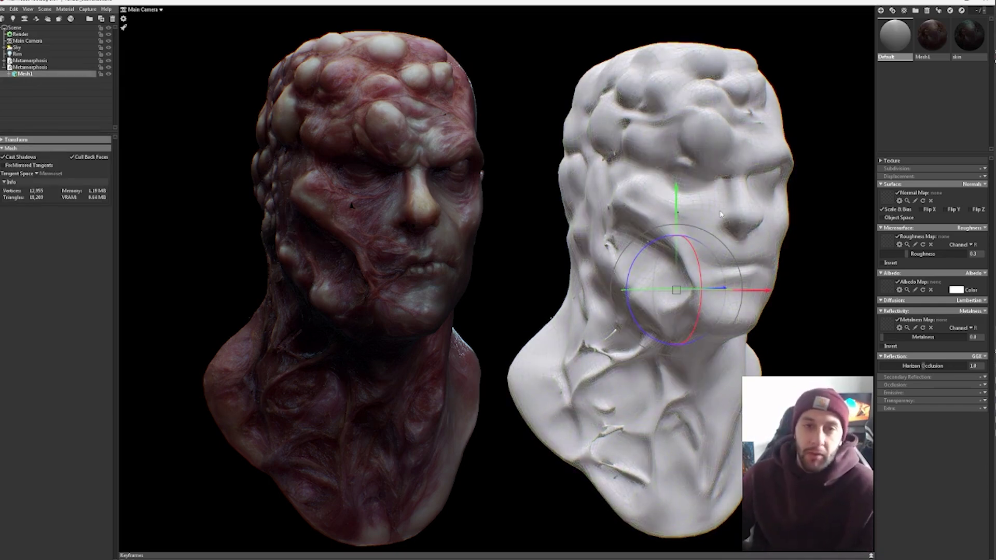
pyautogui.moveTo(895, 36); pyautogui.dragTo(742, 153)
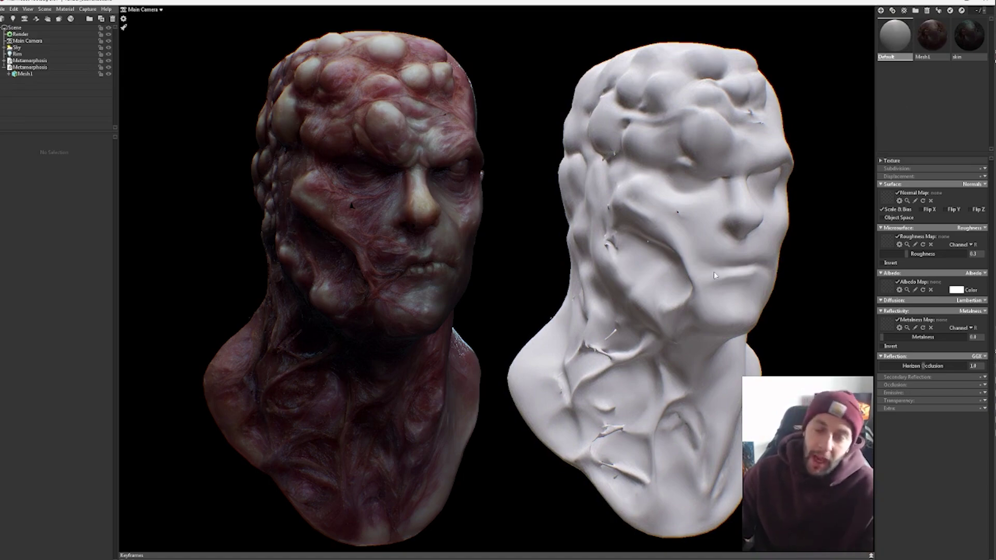
# - Compare the wireframes of the textured bust and the untextured bust
pyautogui.click(400, 251)
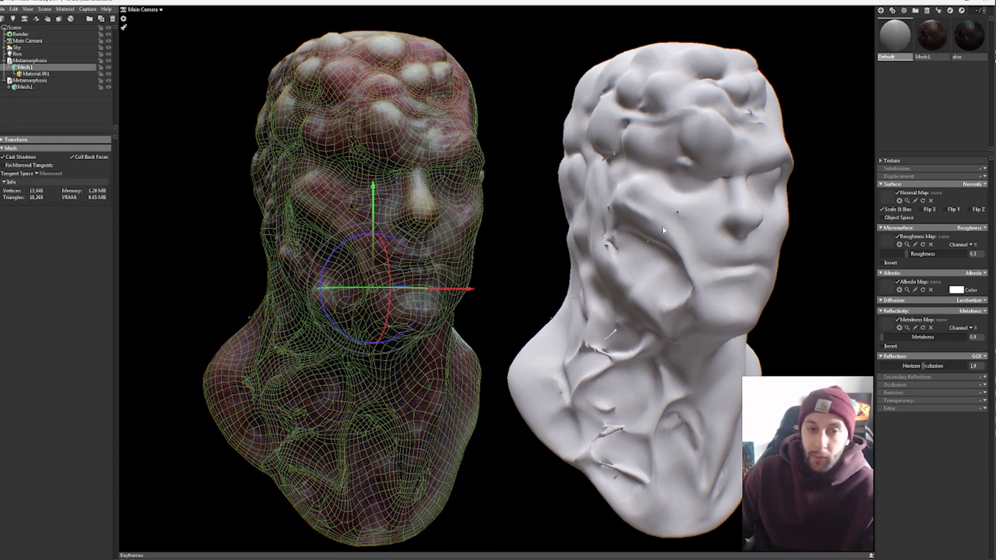
pyautogui.click(594, 229)
pyautogui.click(443, 227)
pyautogui.click(523, 216)
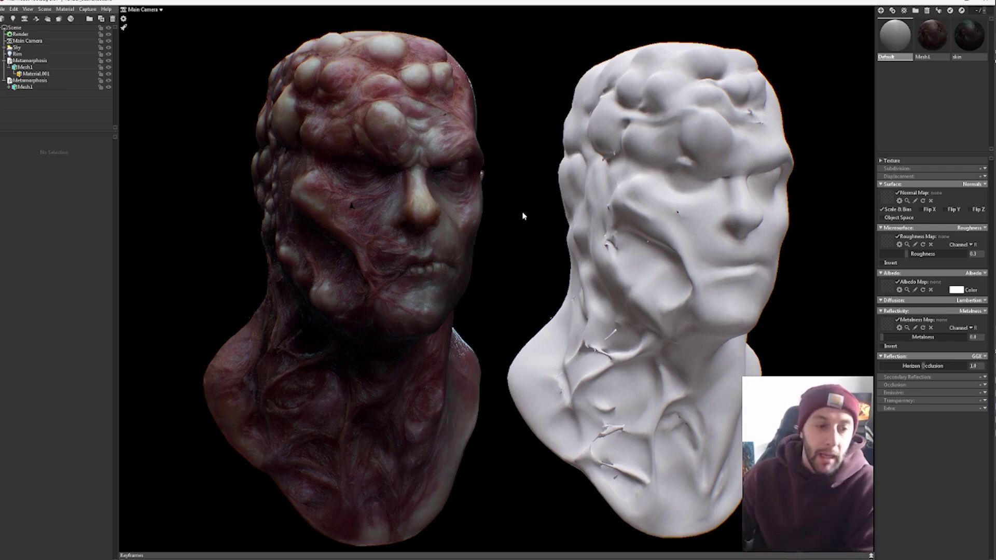
pyautogui.click(679, 185)
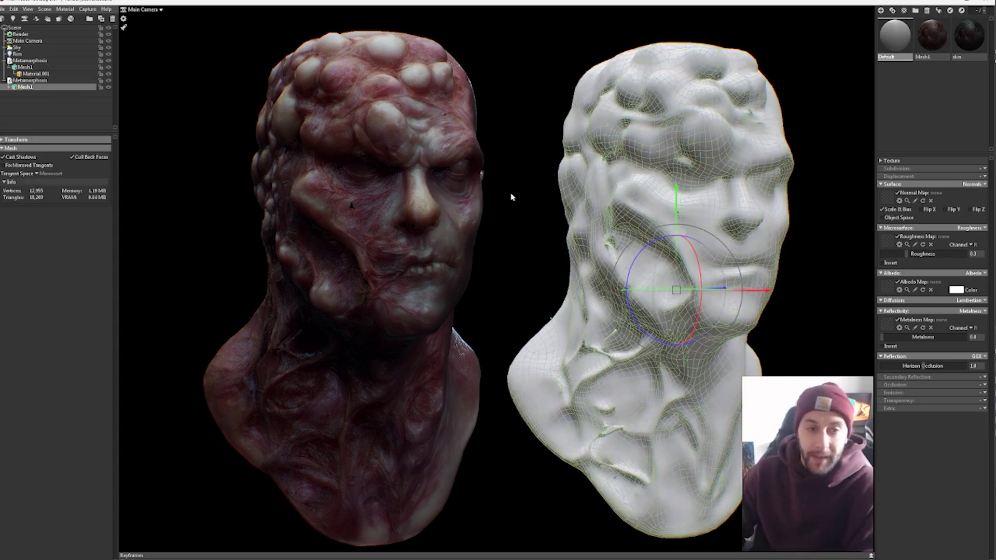
pyautogui.click(439, 201)
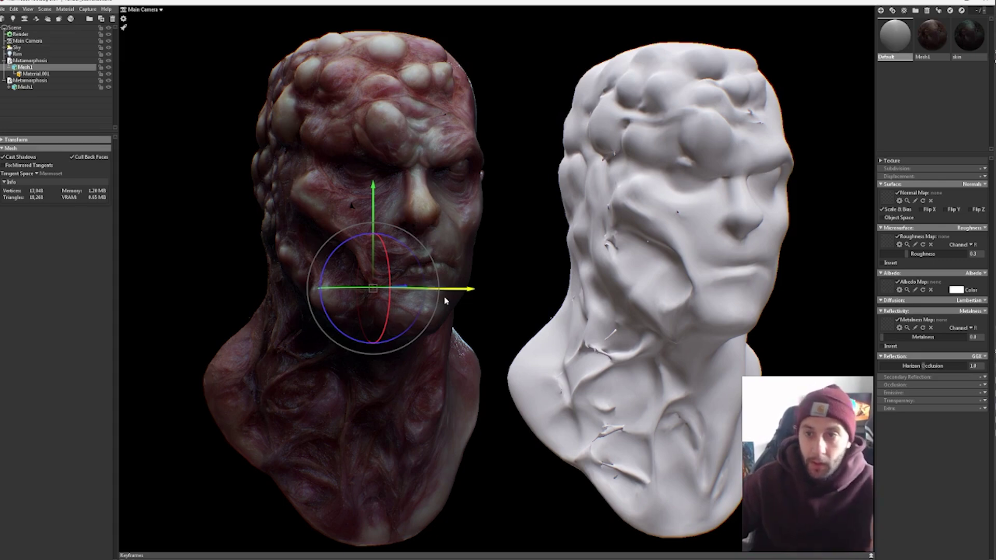
# - Delete the Mesh1 material from the material library
pyautogui.click(930, 96)
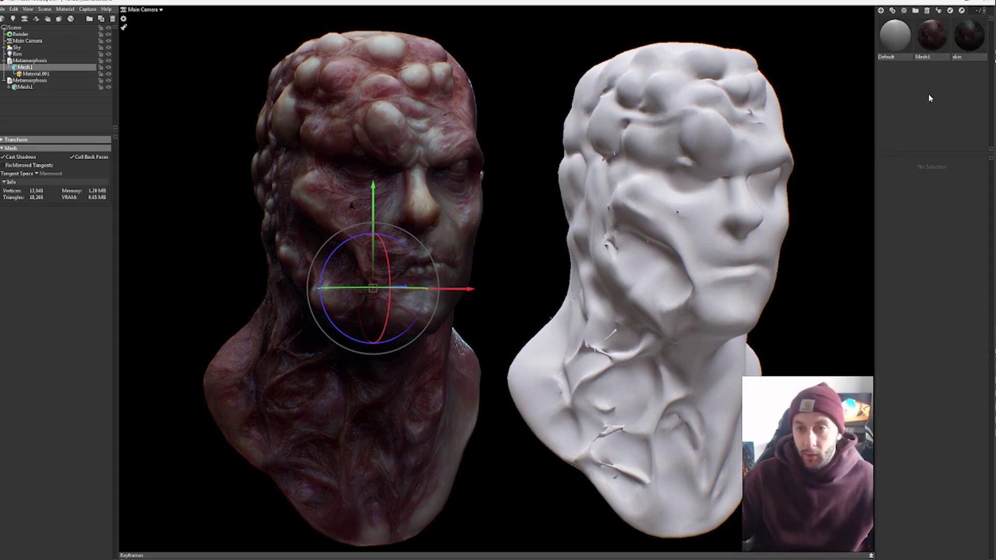
pyautogui.click(969, 58)
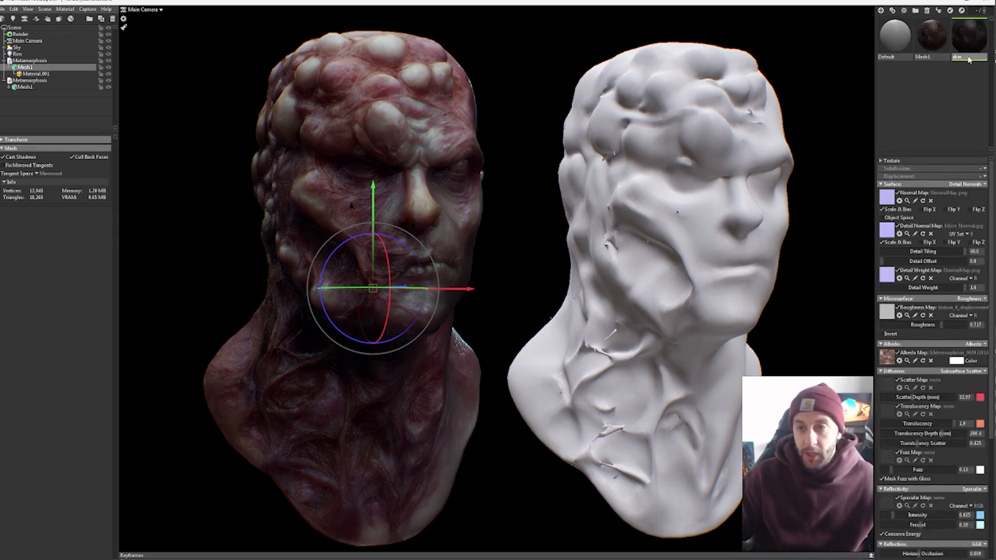
pyautogui.click(940, 53)
pyautogui.press('Delete')
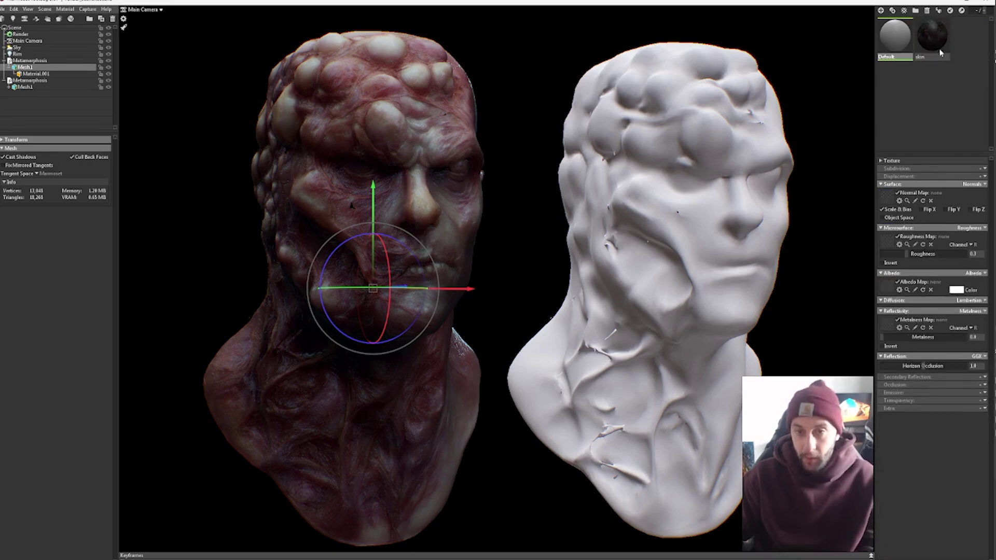
# - Show the settings of the skin material used on the textured bust
pyautogui.click(937, 48)
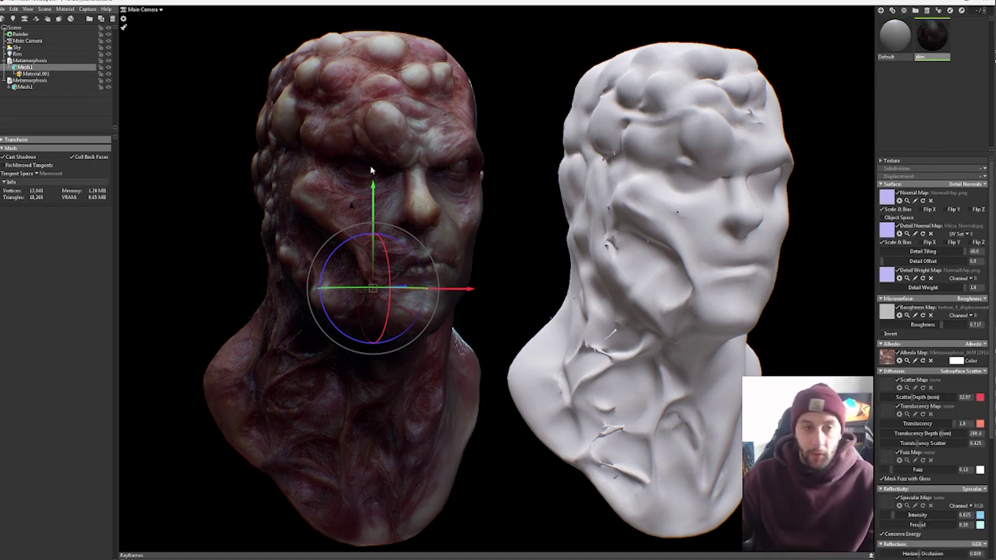
pyautogui.click(367, 152)
pyautogui.click(923, 100)
pyautogui.click(946, 56)
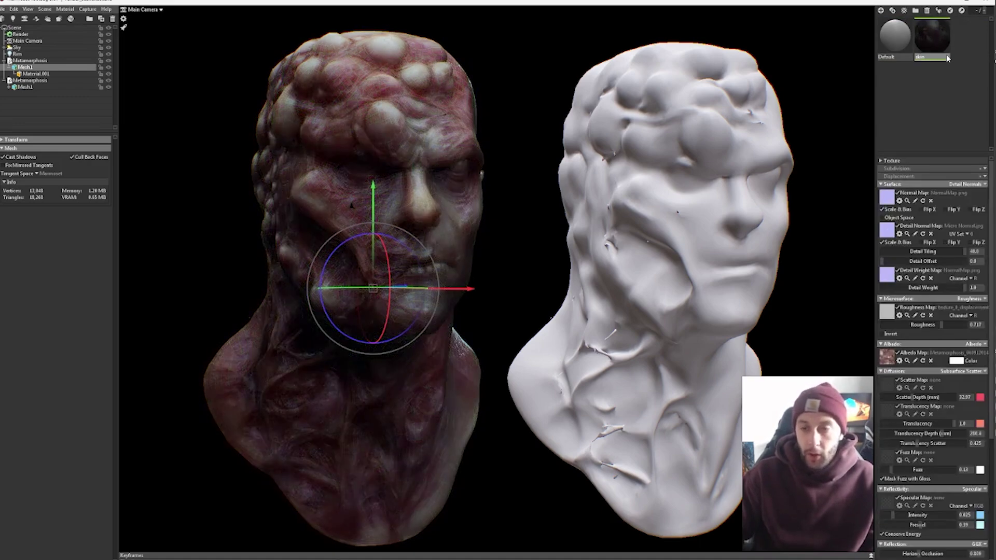
# - Duplicate the Default material
pyautogui.click(887, 40)
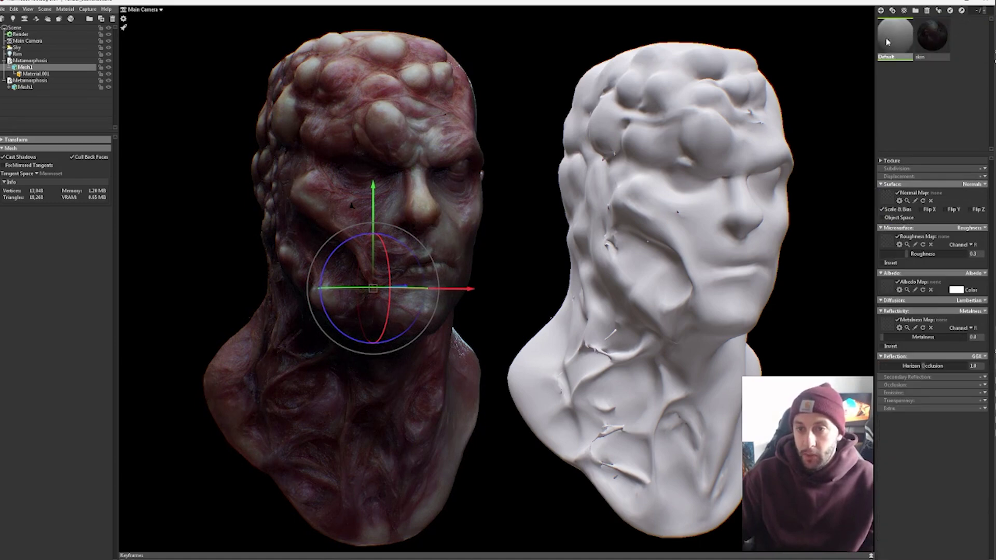
pyautogui.rightClick(902, 50)
pyautogui.click(927, 62)
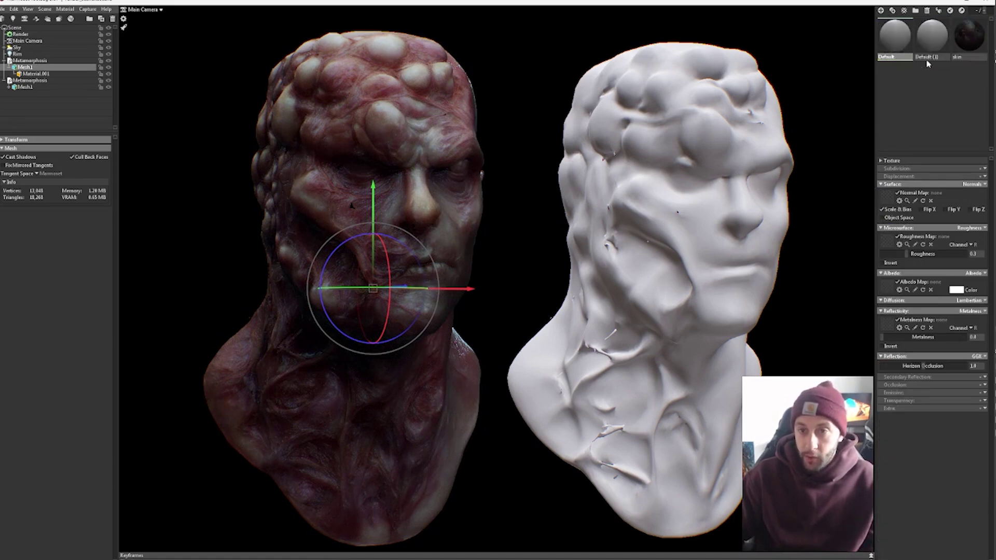
# - Apply the Default (1) material to the textured bust and compare the two meshes in plain shading
pyautogui.moveTo(933, 39); pyautogui.dragTo(430, 166)
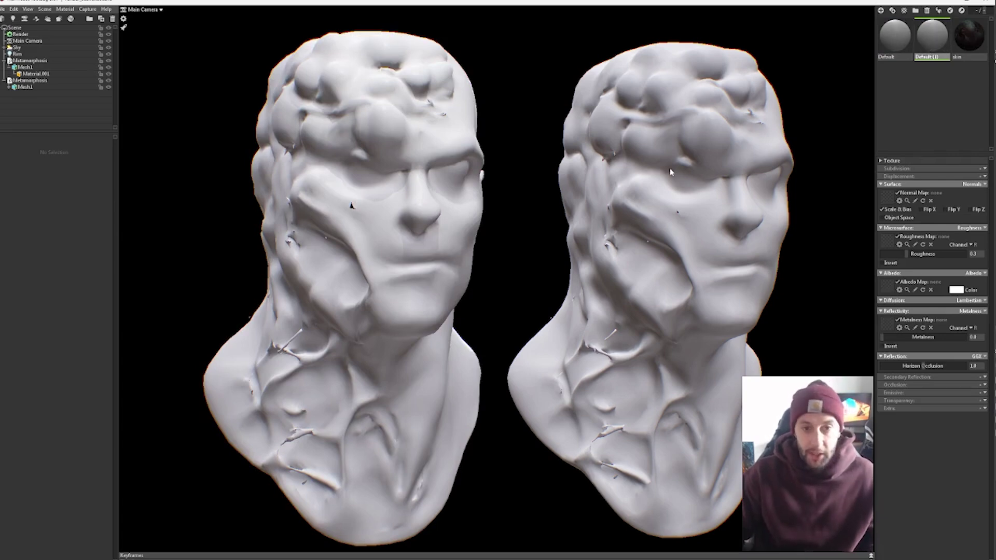
pyautogui.click(643, 175)
pyautogui.click(446, 187)
pyautogui.click(603, 173)
pyautogui.click(452, 184)
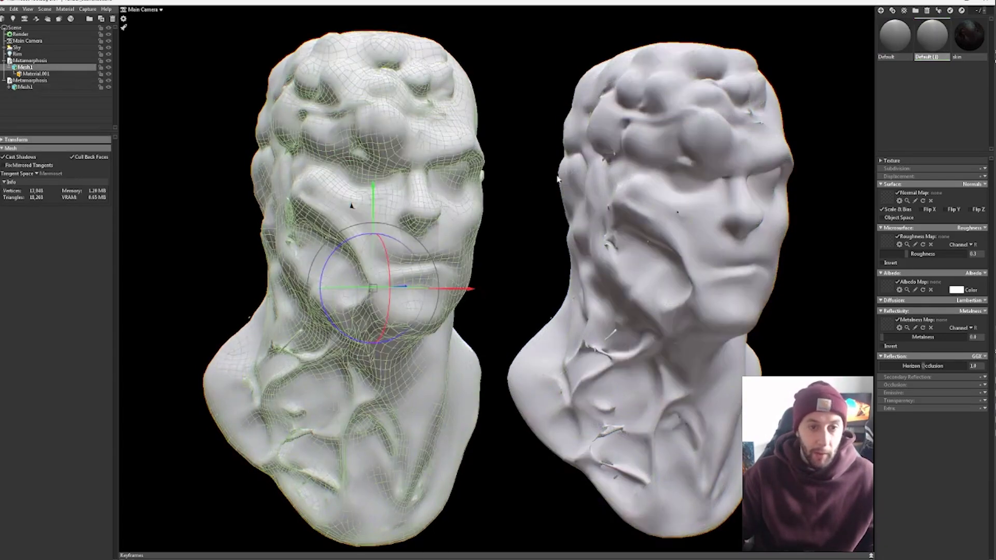
# - Undo the Default (1) material assignment on the textured bust
pyautogui.hotkey('ctrl', 'z')
pyautogui.hotkey('ctrl', 'z')
pyautogui.hotkey('ctrl', 'z')
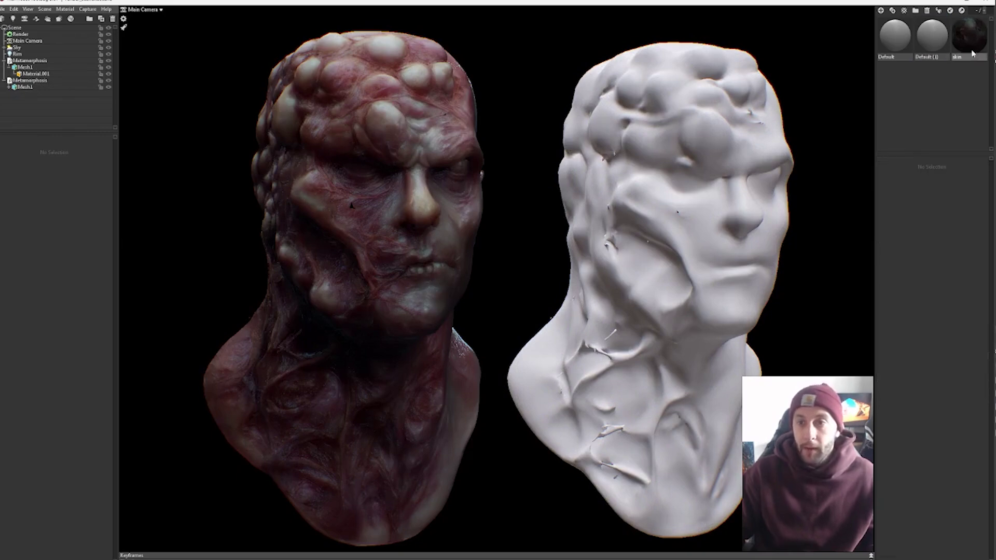
# - Review the skin material's settings and switch its albedo map off and on to compare the effect
pyautogui.click(969, 35)
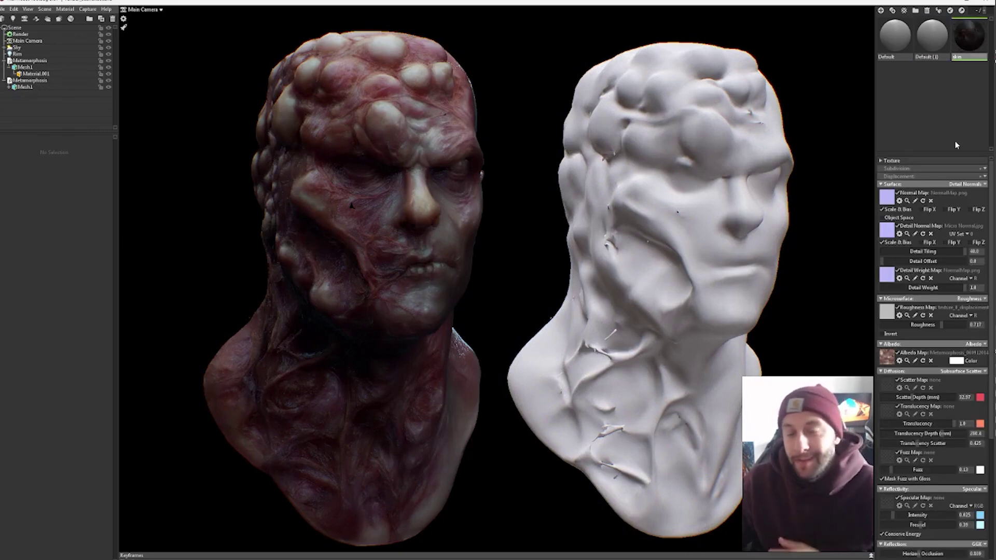
pyautogui.scroll(-1, 946, 239)
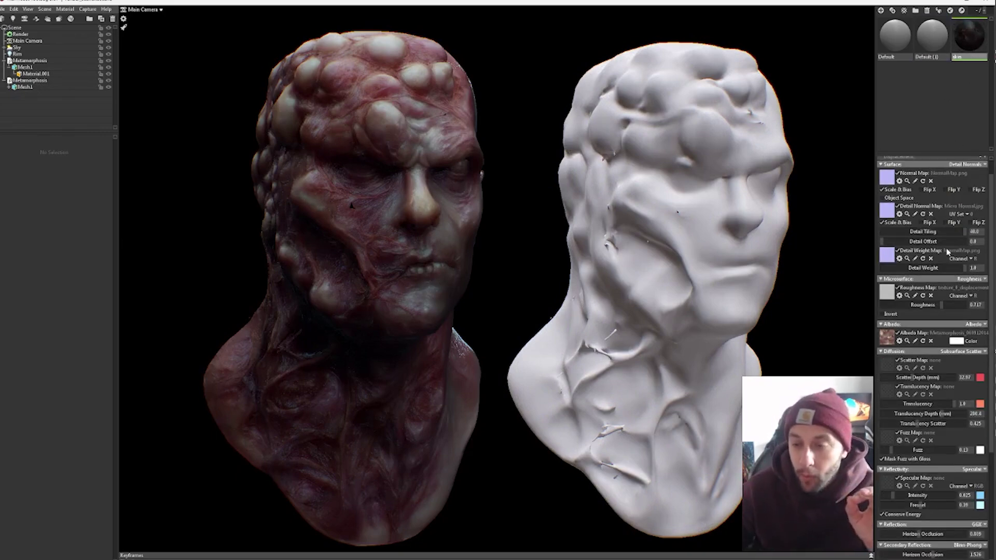
pyautogui.scroll(1, 953, 254)
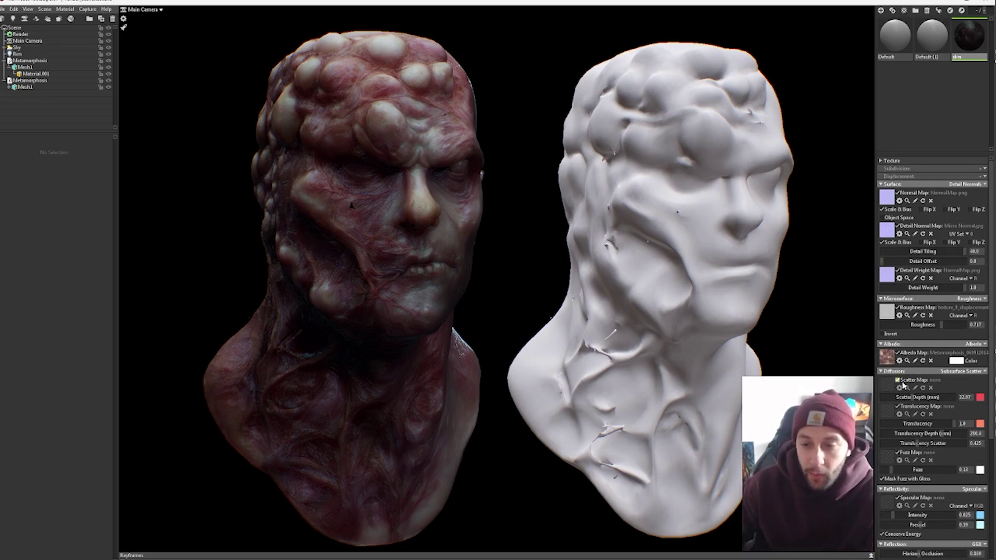
pyautogui.click(897, 353)
pyautogui.click(898, 353)
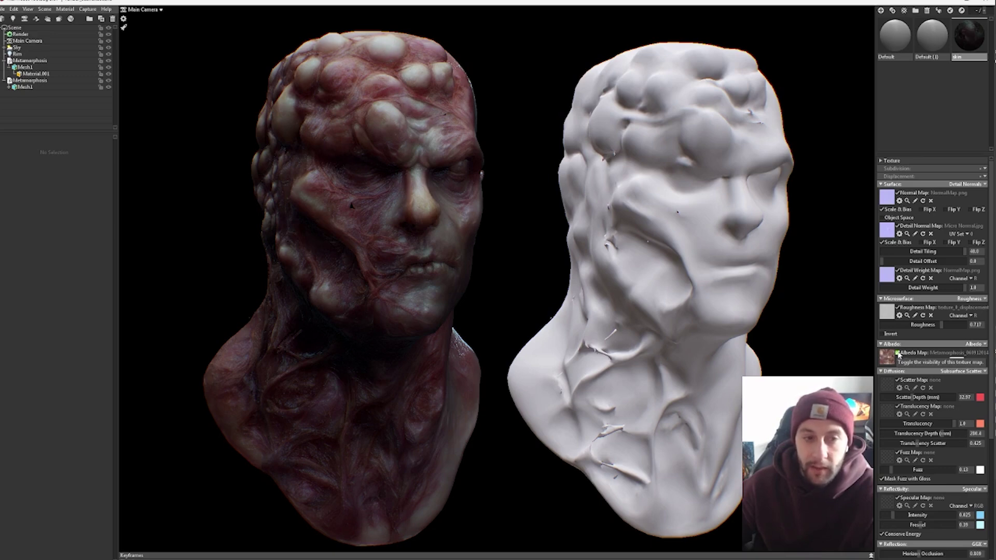
pyautogui.click(897, 353)
pyautogui.click(897, 353)
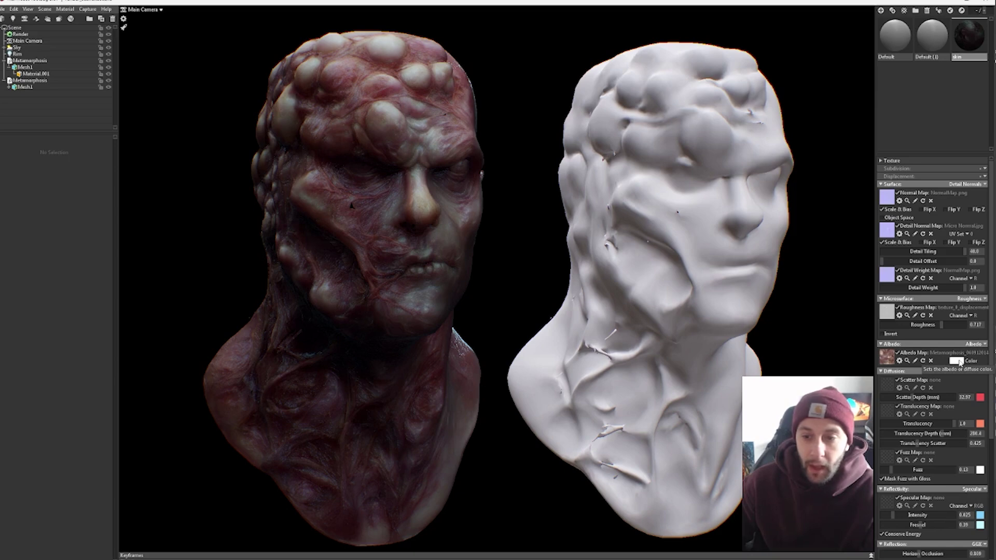
# - Try darkening the skin material's albedo color to a mid gray, and return it to white
pyautogui.click(957, 361)
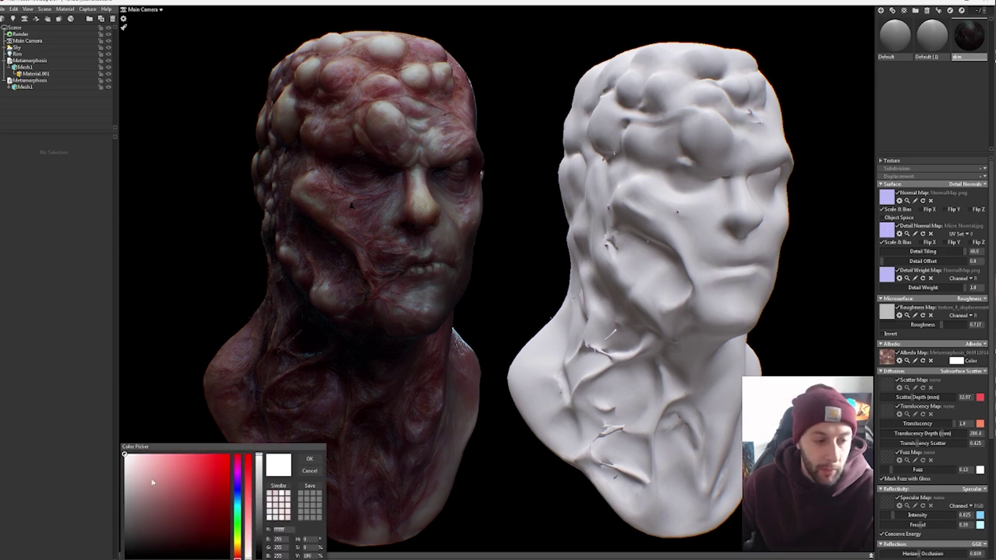
pyautogui.moveTo(126, 457)
pyautogui.mouseDown()
pyautogui.moveTo(101, 509)
pyautogui.moveTo(74, 432)
pyautogui.mouseUp()
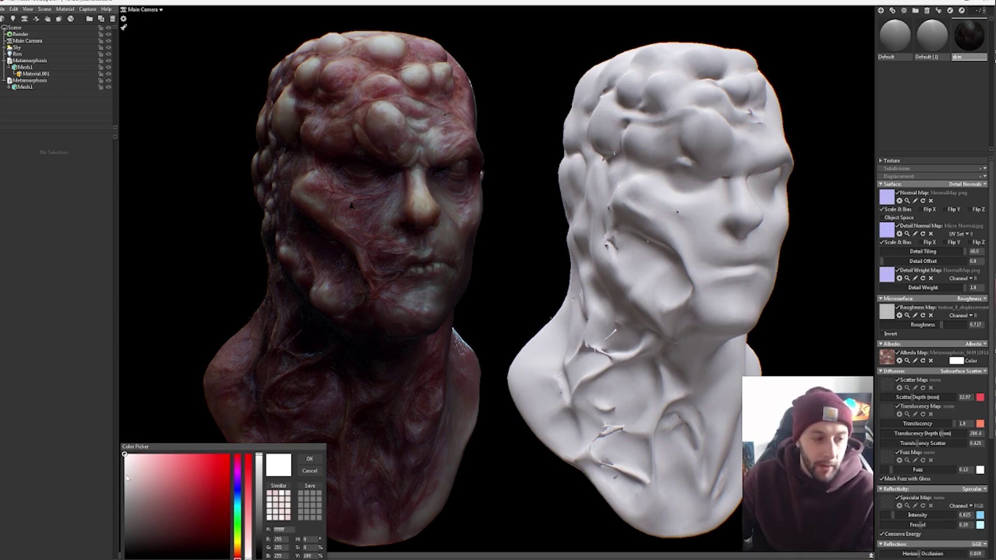
pyautogui.moveTo(130, 464)
pyautogui.mouseDown()
pyautogui.moveTo(106, 498)
pyautogui.moveTo(87, 501)
pyautogui.mouseUp()
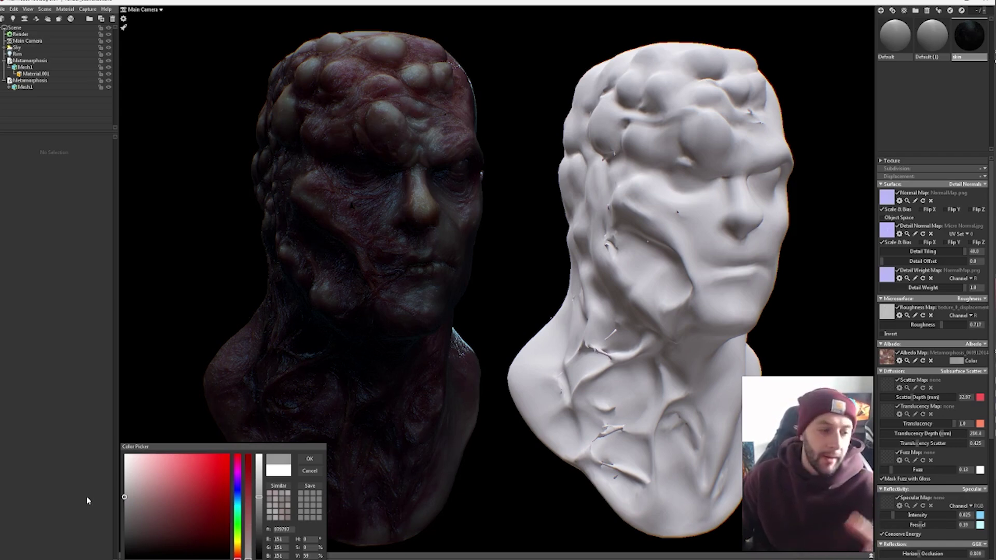
pyautogui.moveTo(87, 500); pyautogui.dragTo(78, 440)
pyautogui.click(306, 460)
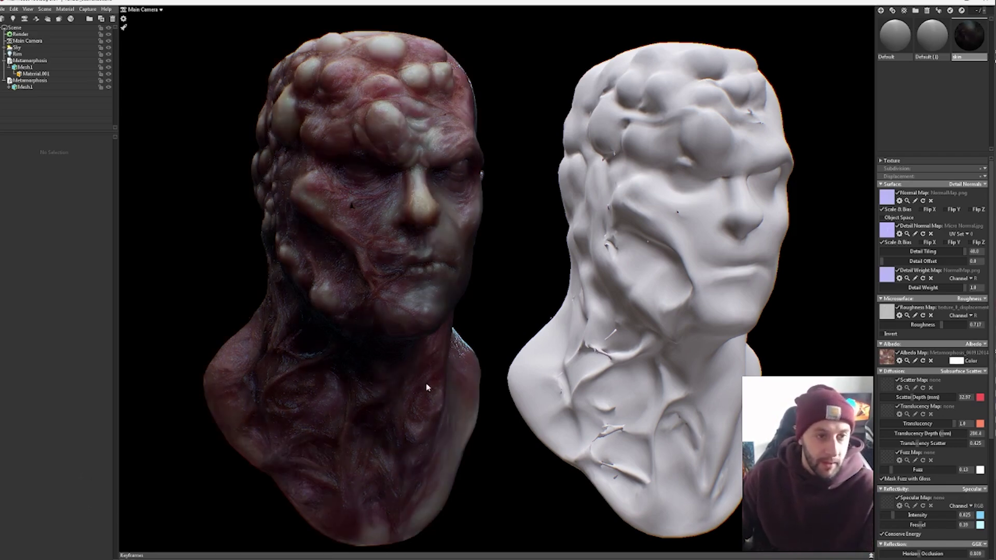
# - Keep the skin material's surface mode on Detail Normals and switch the normal map off and on to compare its effect
pyautogui.click(984, 185)
pyautogui.click(976, 185)
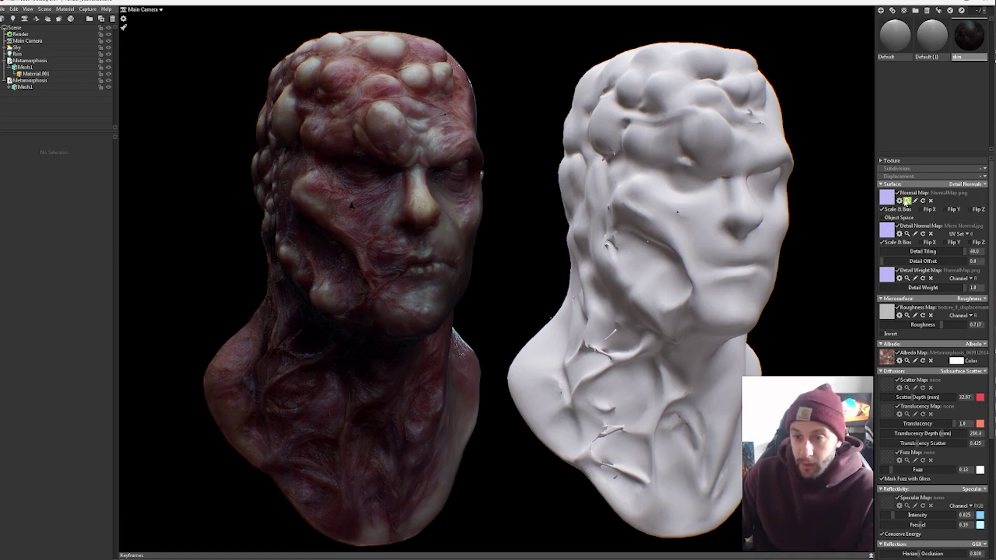
pyautogui.click(898, 194)
pyautogui.click(898, 194)
pyautogui.click(898, 194)
pyautogui.click(898, 194)
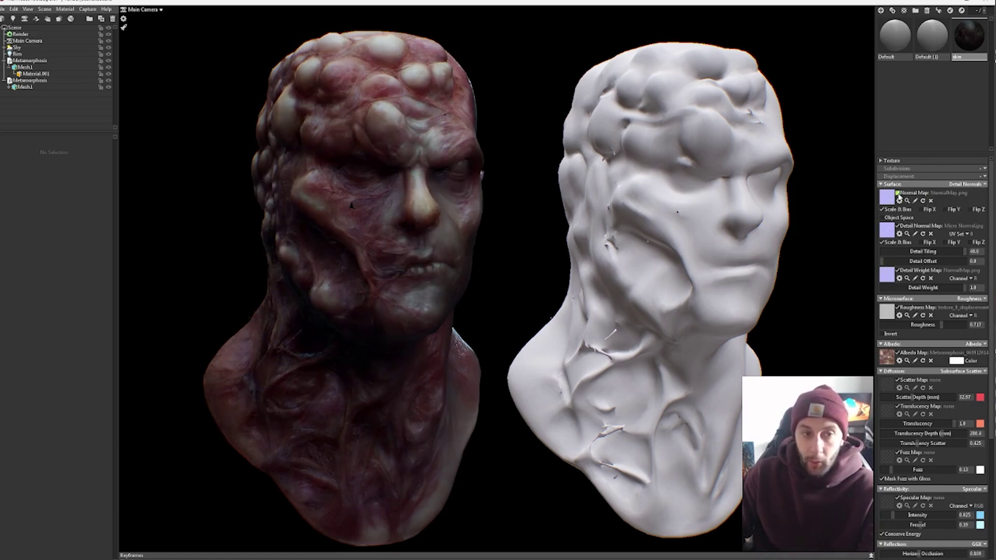
pyautogui.click(898, 194)
pyautogui.click(898, 194)
pyautogui.click(898, 194)
pyautogui.click(898, 194)
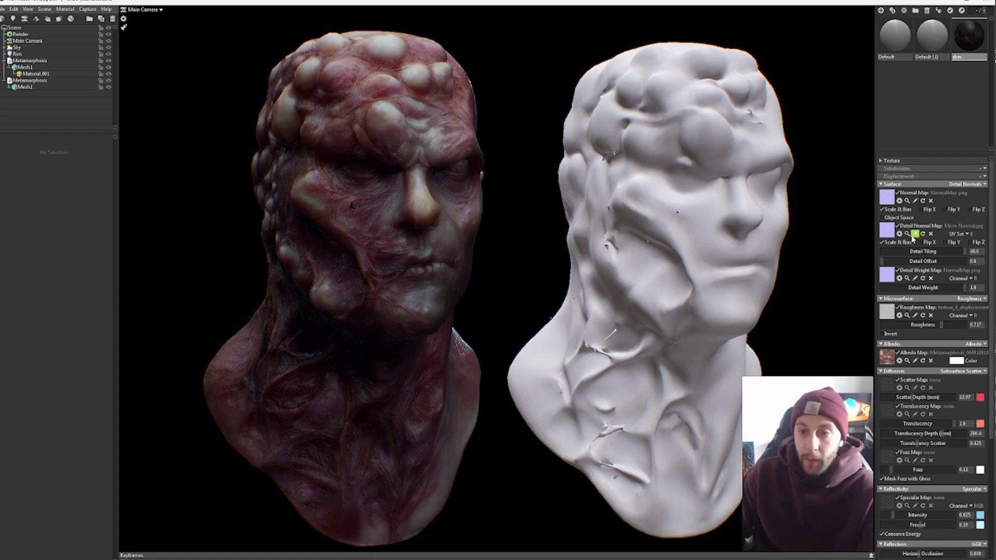
# - Preview the skin material's detail normal map and move the preview between the two busts
pyautogui.click(907, 234)
pyautogui.moveTo(255, 320); pyautogui.dragTo(490, 176)
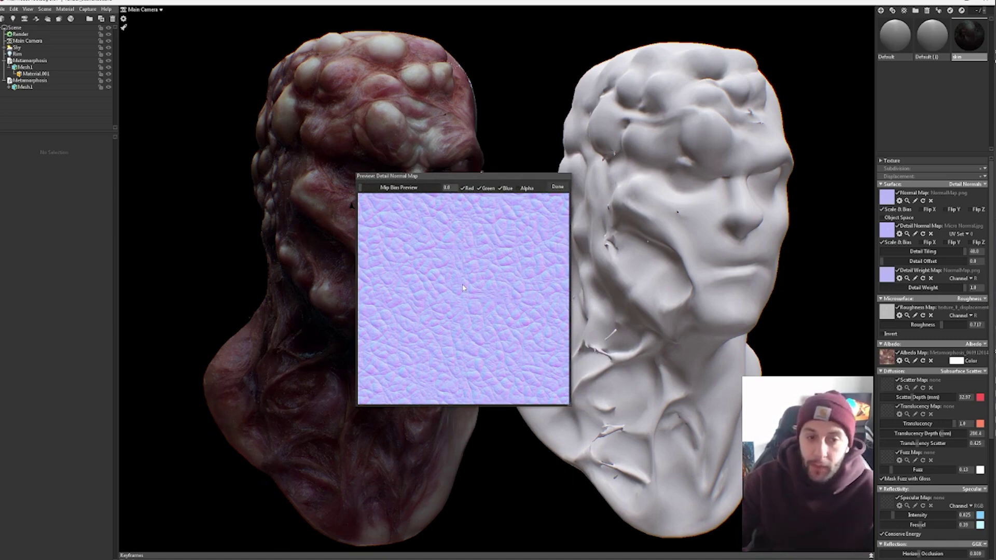
pyautogui.moveTo(511, 178); pyautogui.dragTo(600, 176)
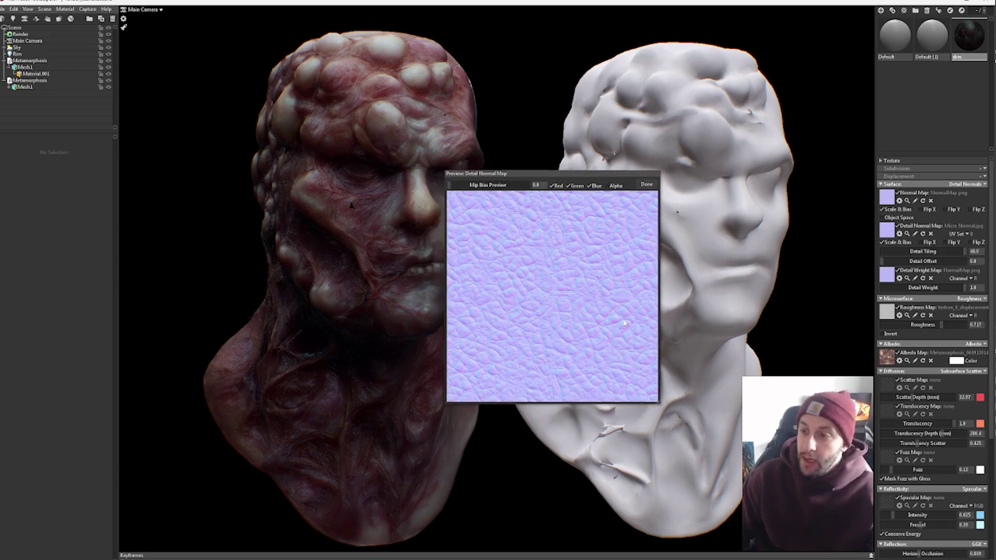
# - Close the detail normal map preview, try reducing Detail Tiling to 1.0 while checking the nose, and restore the original tiling
pyautogui.click(647, 185)
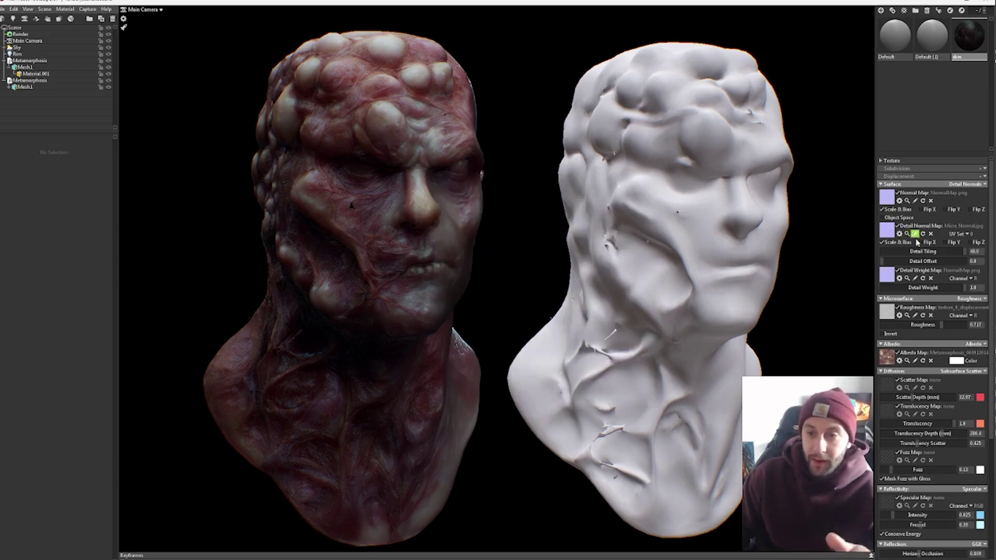
pyautogui.moveTo(924, 252); pyautogui.dragTo(981, 253)
pyautogui.keyDown('alt'); pyautogui.moveTo(384, 225); pyautogui.dragTo(522, 223, button='right'); pyautogui.keyUp('alt')
pyautogui.keyDown('alt'); pyautogui.moveTo(353, 218); pyautogui.dragTo(402, 241, button='middle'); pyautogui.keyUp('alt')
pyautogui.keyDown('alt'); pyautogui.moveTo(402, 240); pyautogui.dragTo(755, 303, button='right'); pyautogui.keyUp('alt')
pyautogui.keyDown('alt'); pyautogui.moveTo(469, 128); pyautogui.dragTo(599, 311, button='middle'); pyautogui.keyUp('alt')
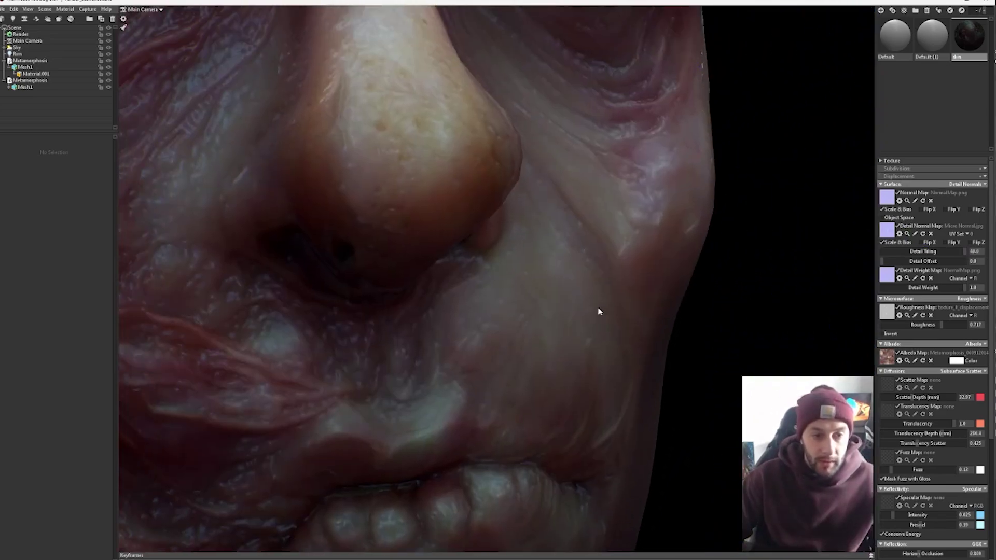
pyautogui.moveTo(965, 252); pyautogui.dragTo(876, 261)
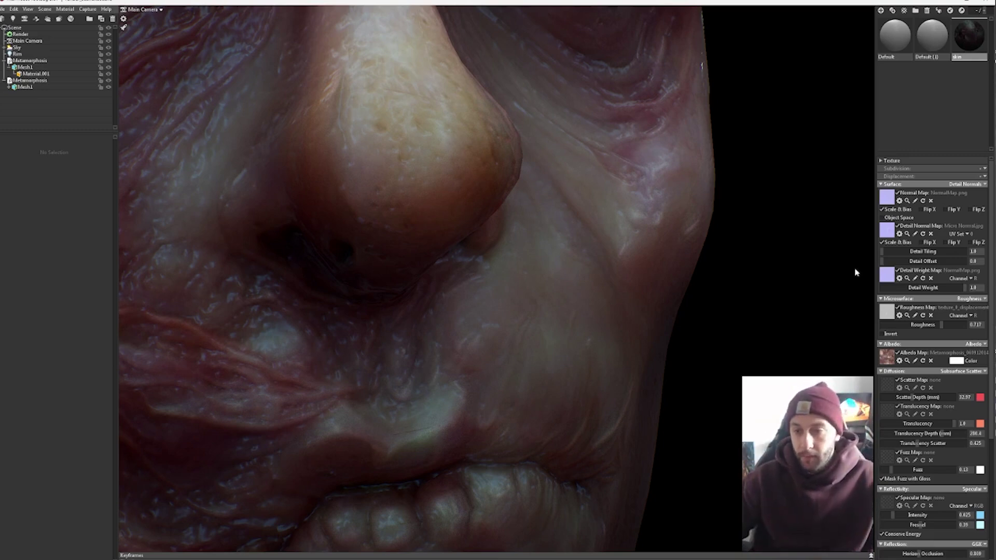
pyautogui.moveTo(882, 251); pyautogui.dragTo(924, 257)
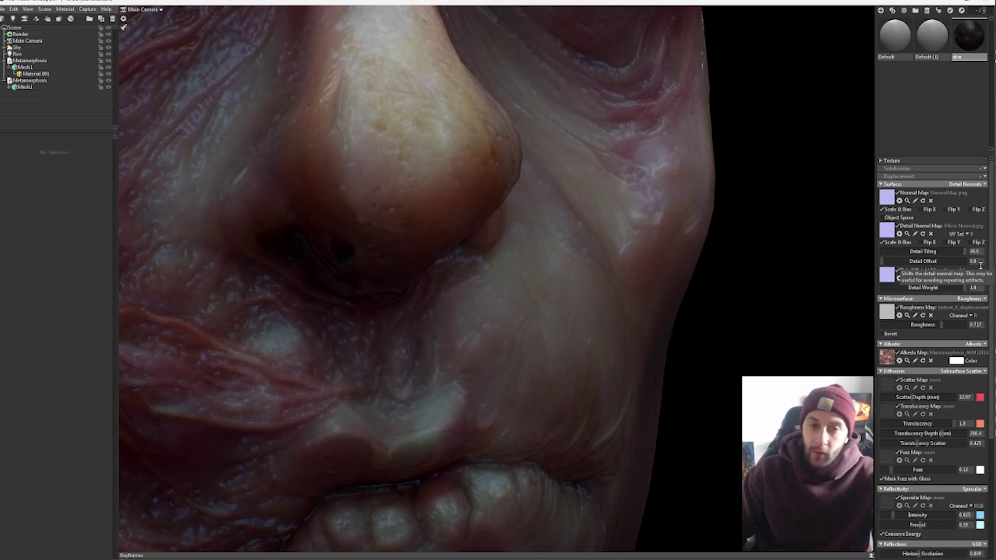
pyautogui.scroll(-12, 554, 322)
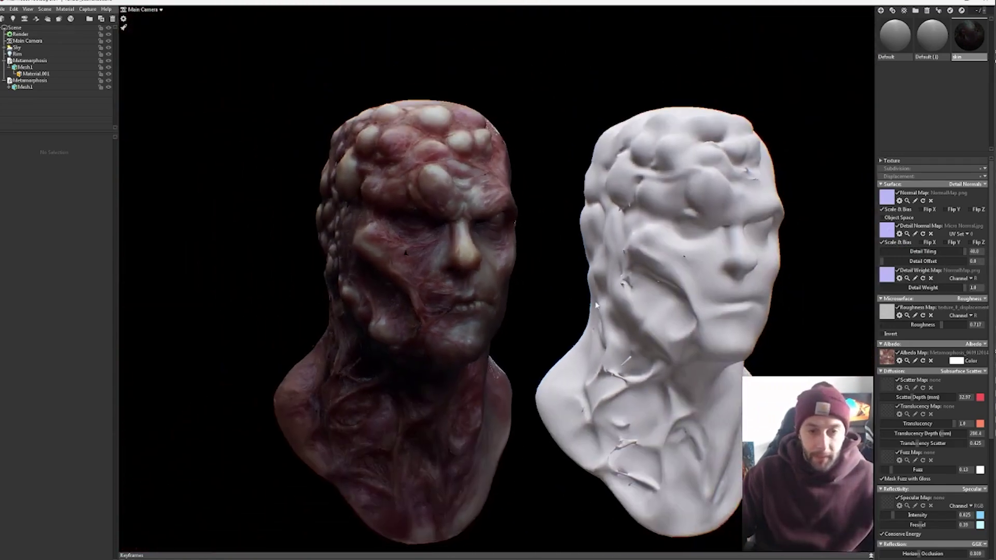
pyautogui.moveTo(596, 305); pyautogui.dragTo(563, 283, button='middle')
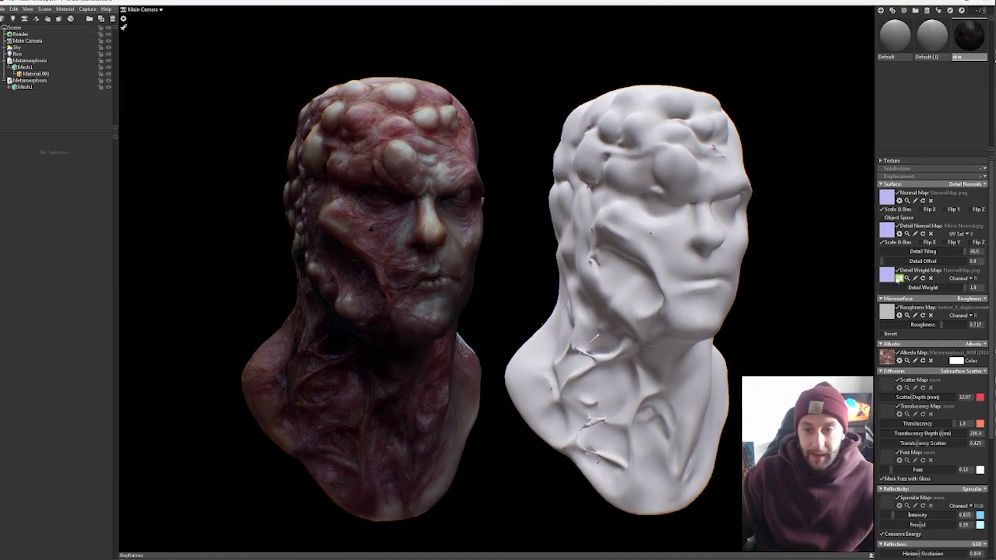
# - Preview the skin material's detail weight map and close it, try lowering Detail Weight to its minimum, and return it to 1.0
pyautogui.click(908, 279)
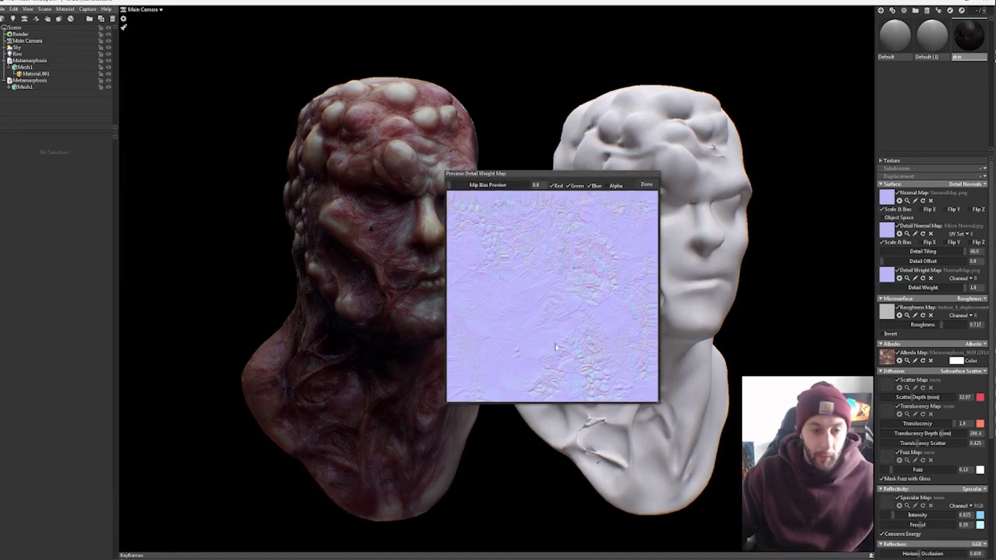
pyautogui.click(648, 184)
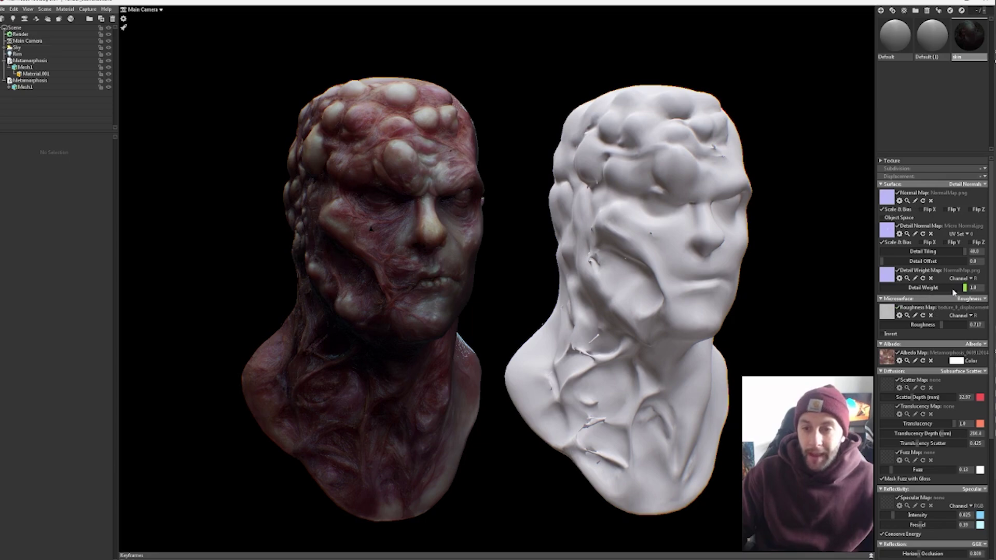
pyautogui.moveTo(964, 289); pyautogui.dragTo(838, 296)
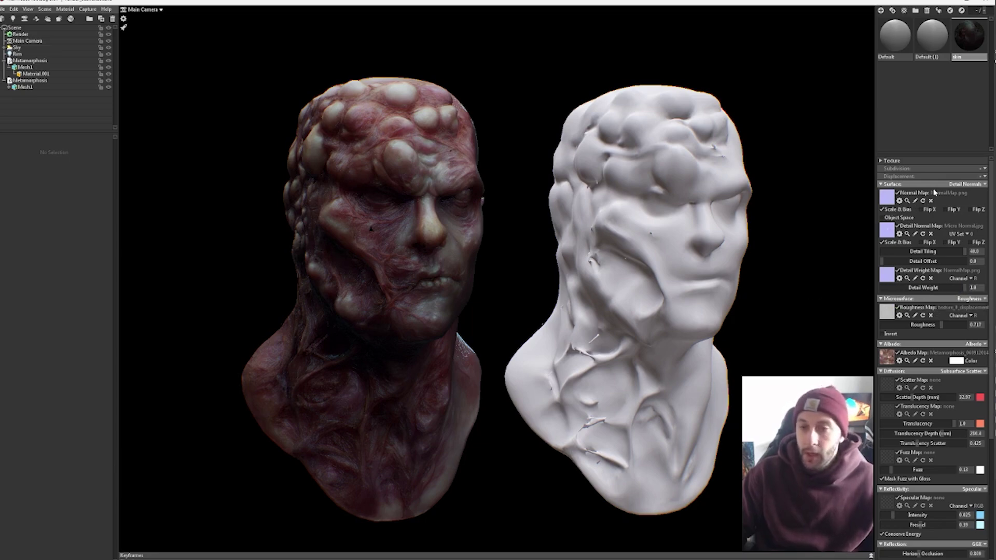
# - Try lower Roughness values on the skin material and settle on 0.727
pyautogui.scroll(-1, 918, 290)
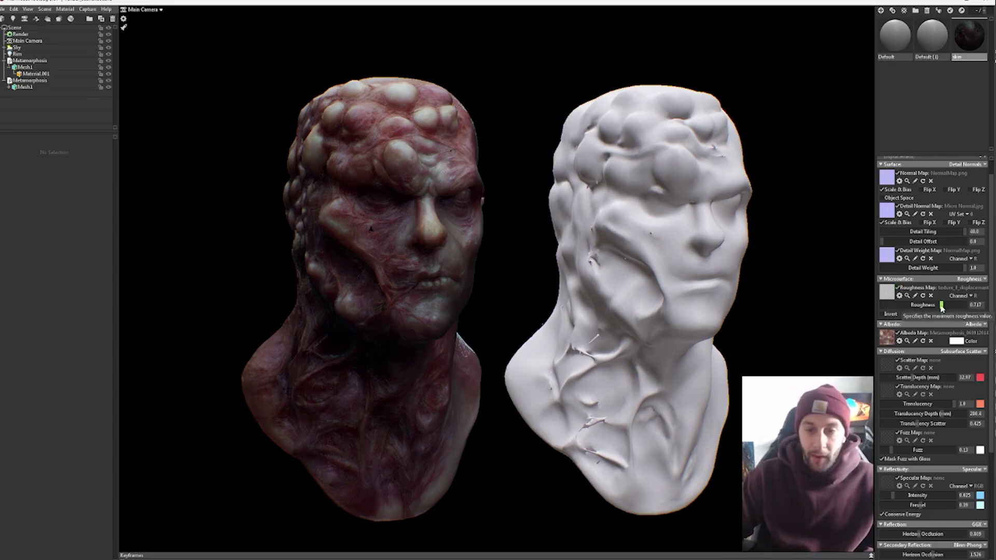
pyautogui.moveTo(943, 306); pyautogui.dragTo(864, 312)
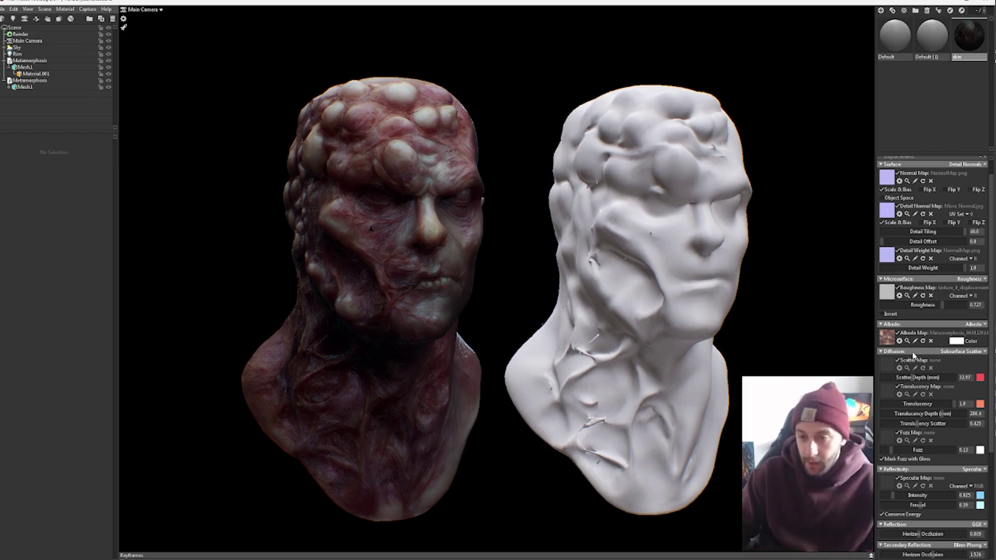
# - Try setting the skin material's diffusion to None, and switch it back to Subsurface Scatter
pyautogui.scroll(-1, 913, 338)
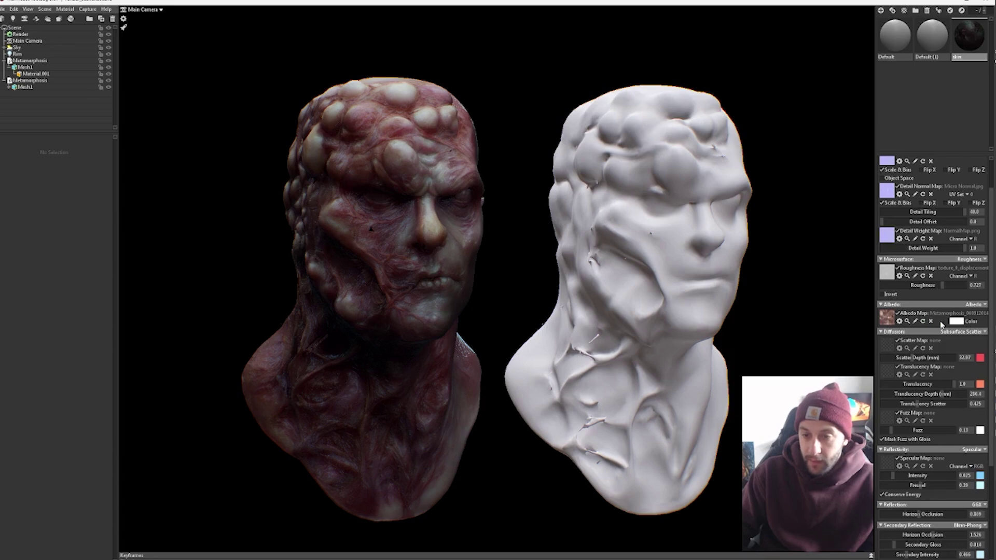
pyautogui.scroll(-3, 941, 324)
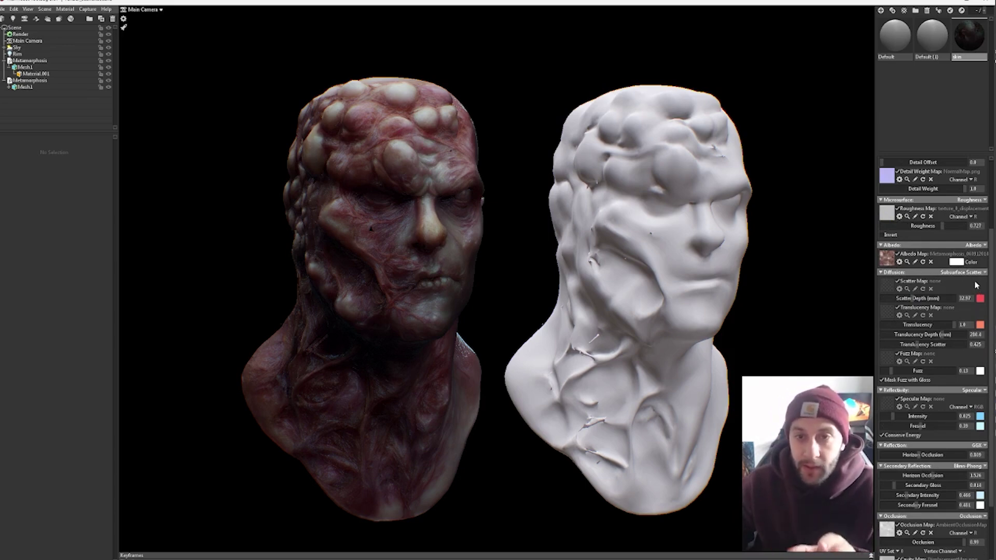
pyautogui.click(972, 273)
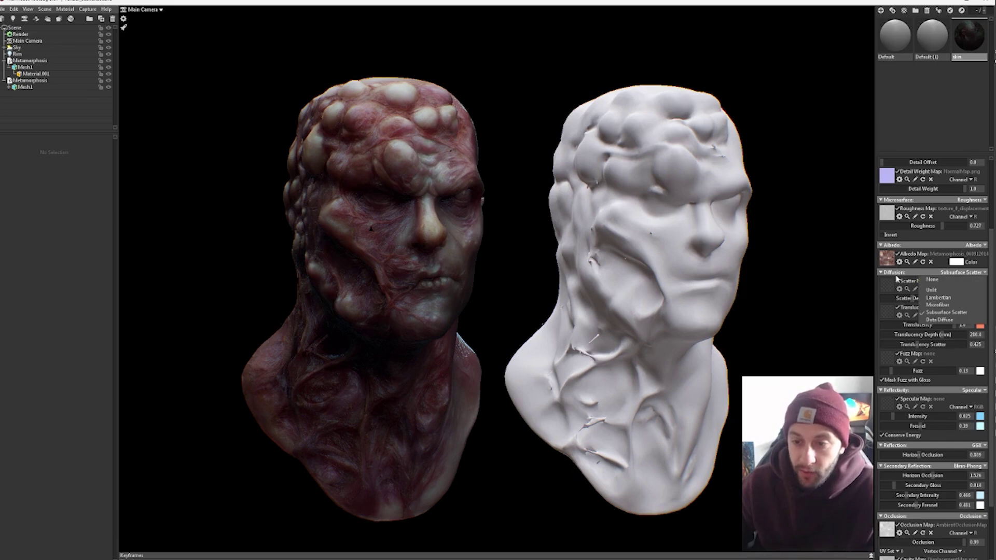
pyautogui.click(943, 280)
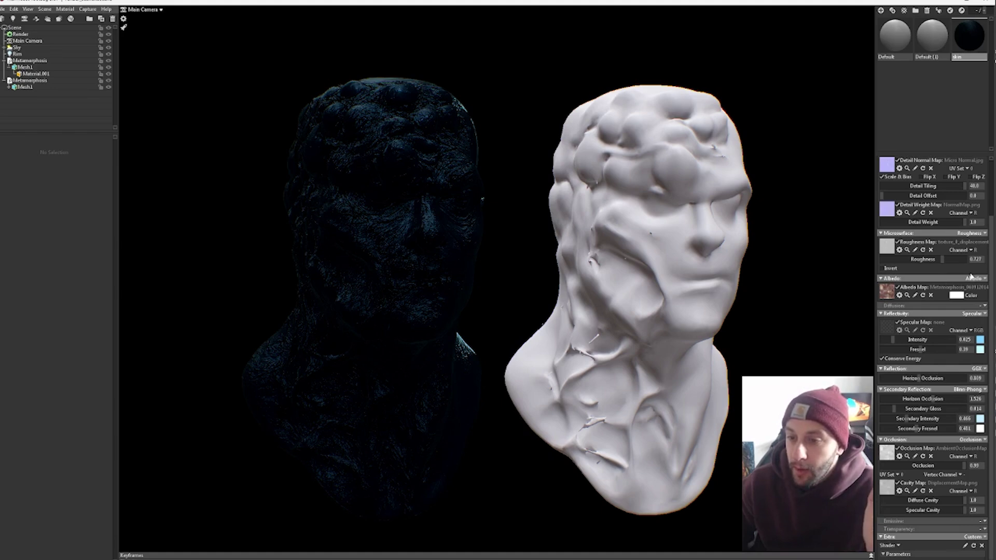
pyautogui.click(984, 306)
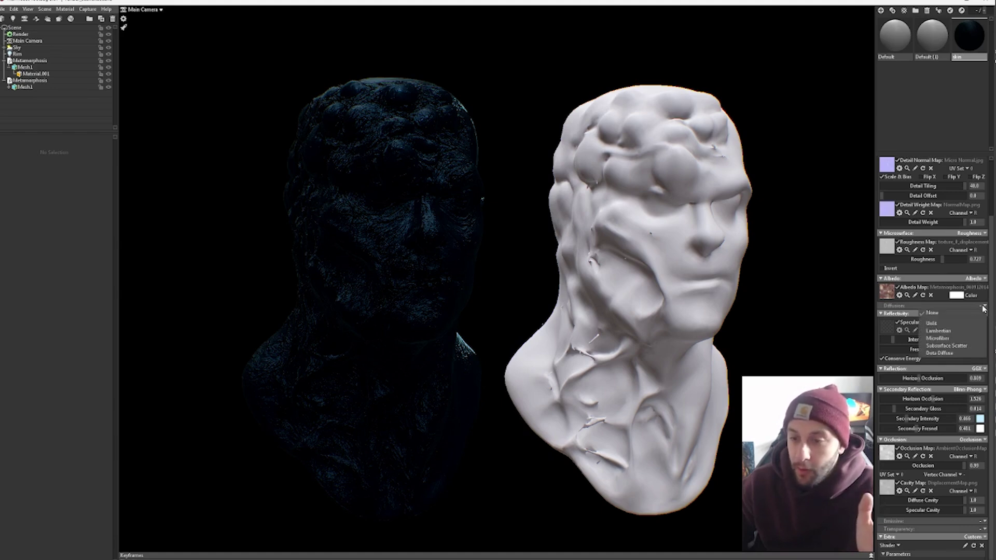
pyautogui.click(946, 345)
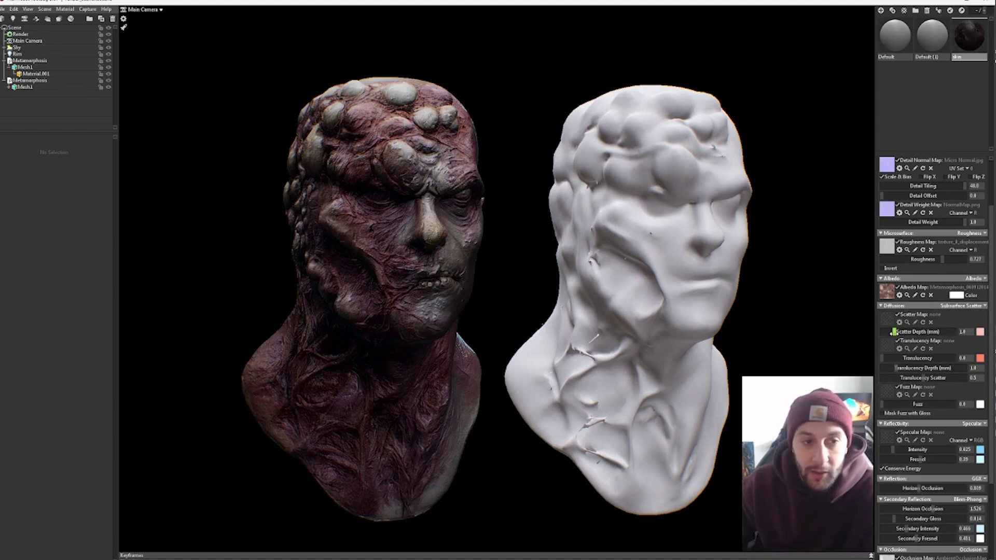
# - Try rebuilding the subsurface look with Scatter Depth 11.0, Translucency 0.926 and Fuzz 0.125, and revert to the original diffusion settings
pyautogui.moveTo(891, 333); pyautogui.dragTo(896, 332)
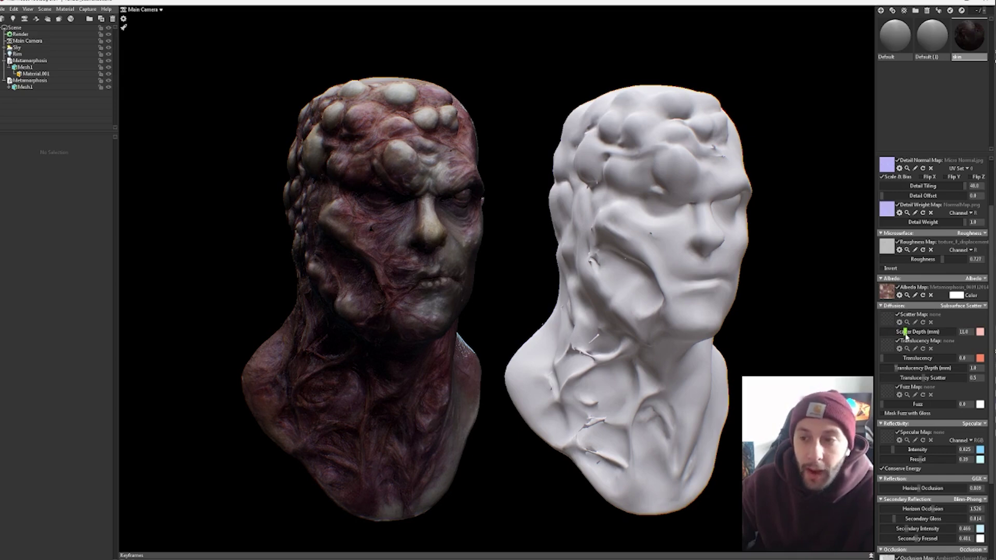
pyautogui.moveTo(881, 360); pyautogui.dragTo(959, 377)
pyautogui.moveTo(882, 405); pyautogui.dragTo(891, 404)
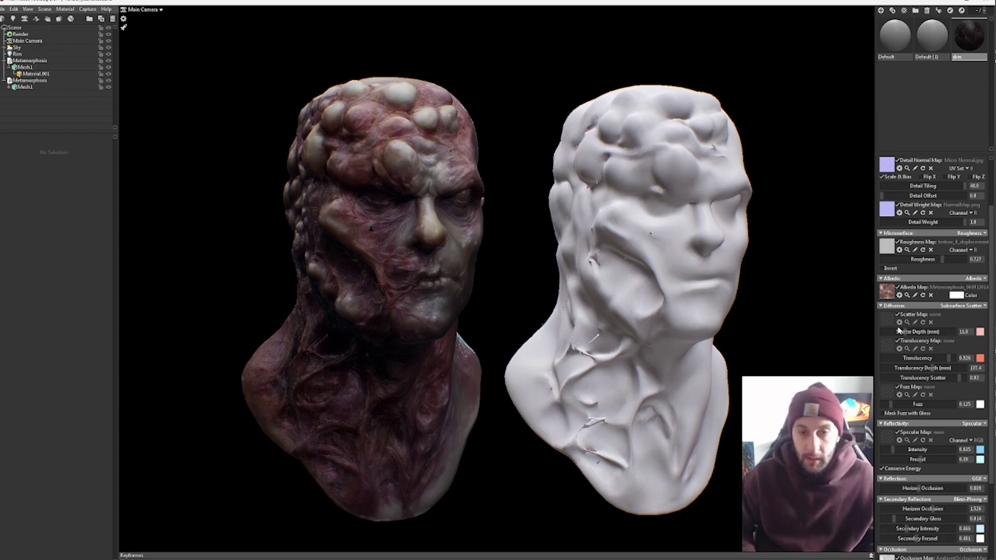
pyautogui.scroll(3, 899, 330)
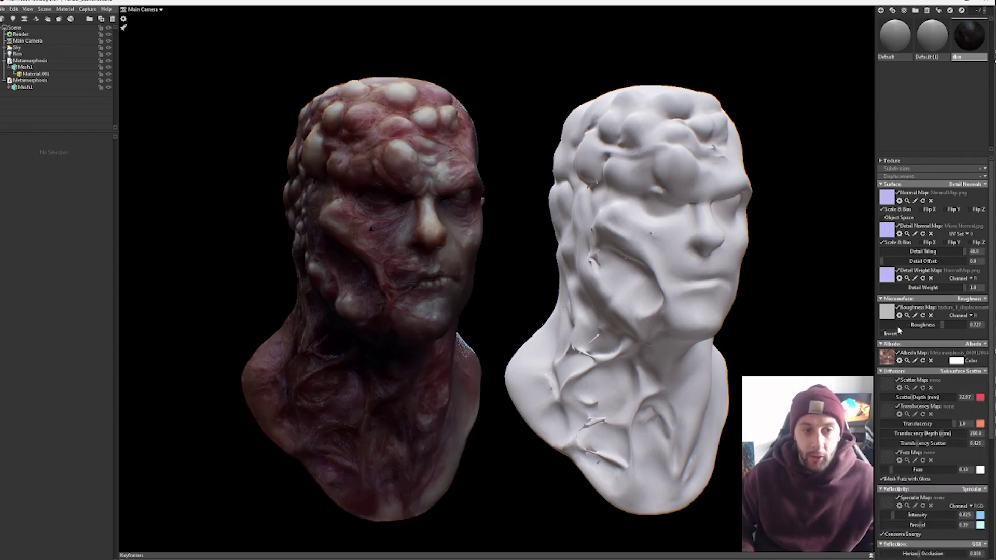
# - Check the specular map's channel options, try lower specular Intensity values, and settle slightly above the original intensity
pyautogui.scroll(-1, 899, 330)
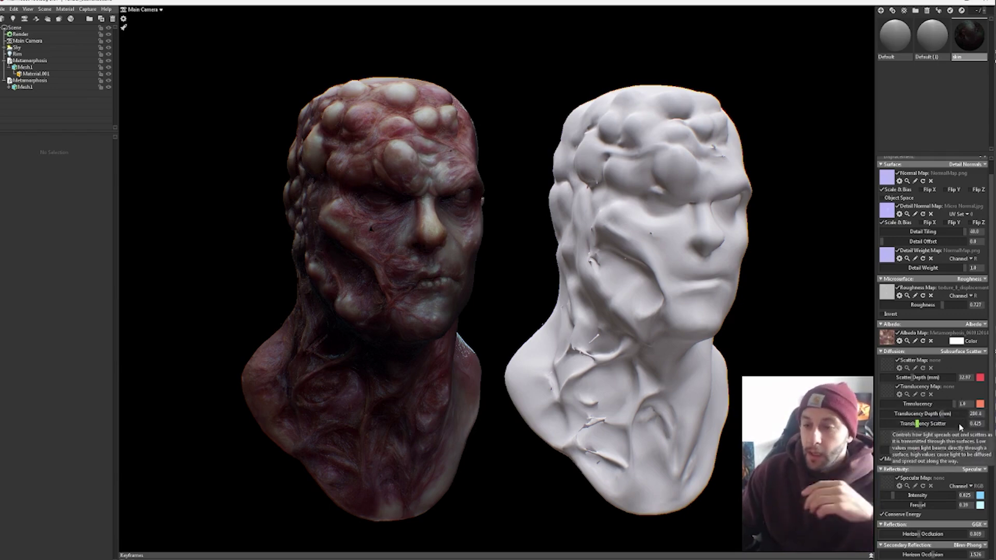
pyautogui.scroll(-5, 940, 410)
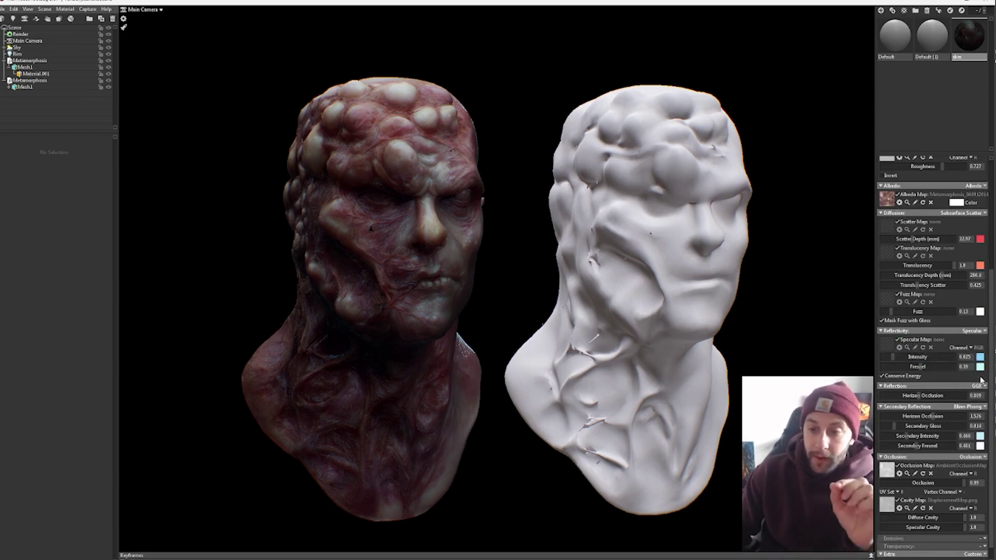
pyautogui.click(971, 348)
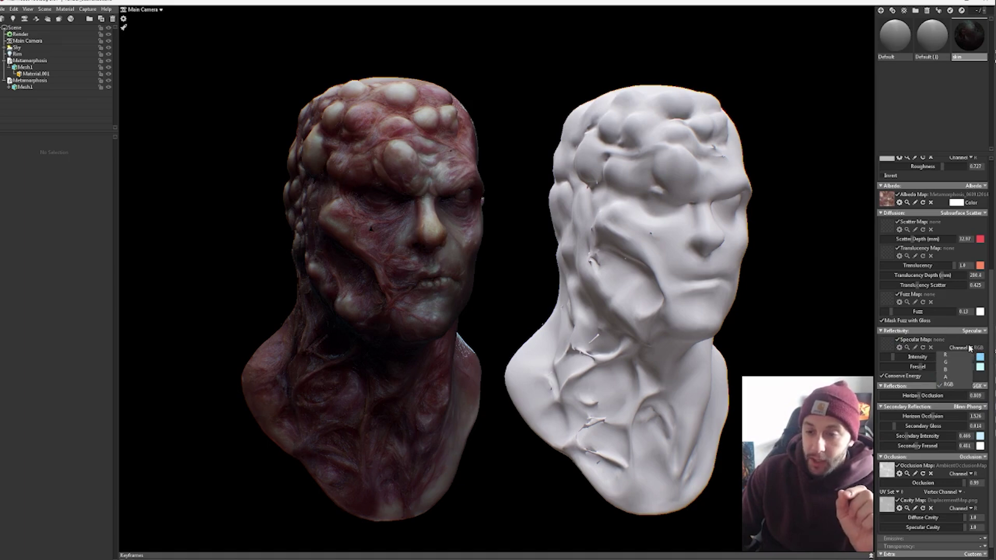
pyautogui.click(971, 348)
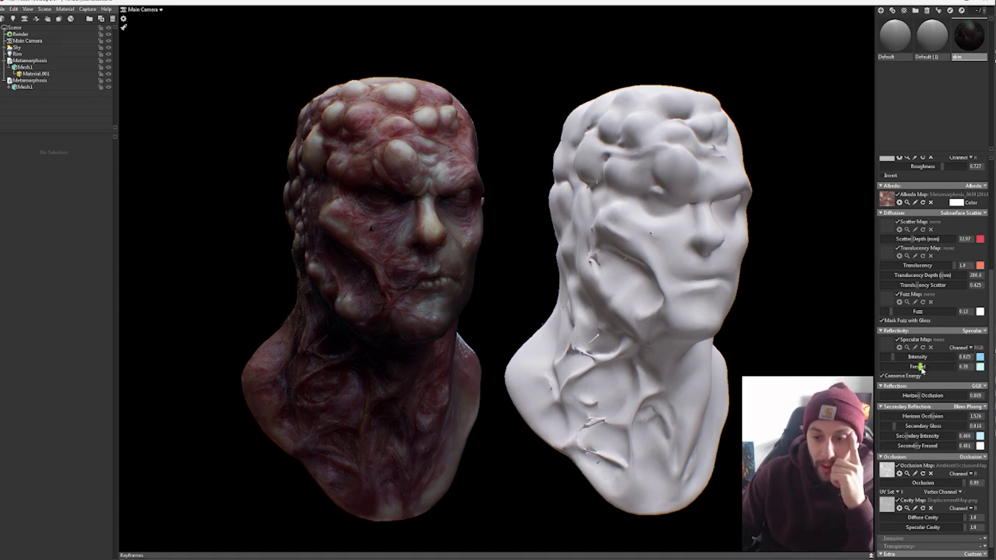
pyautogui.moveTo(893, 358)
pyautogui.mouseDown()
pyautogui.moveTo(914, 357)
pyautogui.moveTo(874, 358)
pyautogui.moveTo(936, 358)
pyautogui.moveTo(875, 359)
pyautogui.mouseUp()
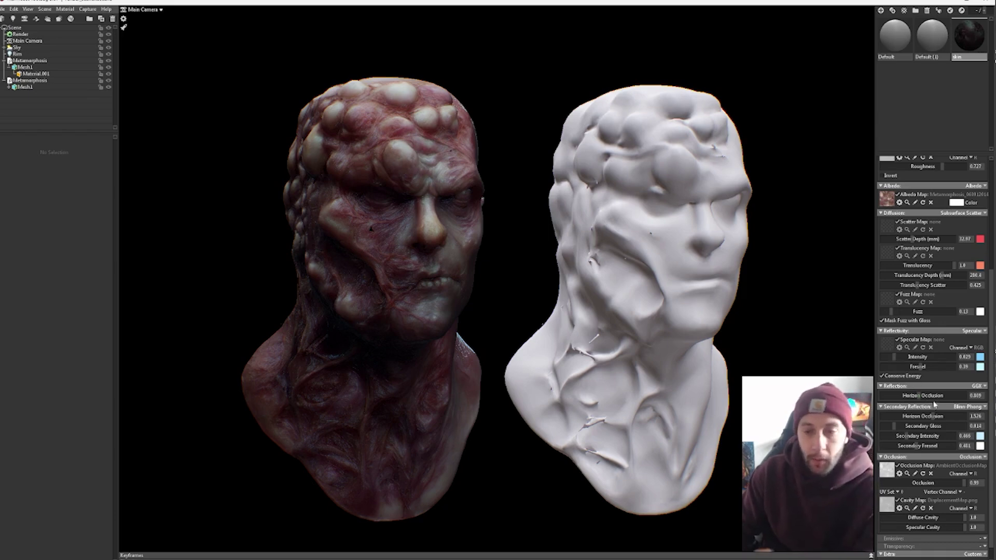
# - Try setting the skin material's primary reflection to None, and undo the change
pyautogui.click(984, 387)
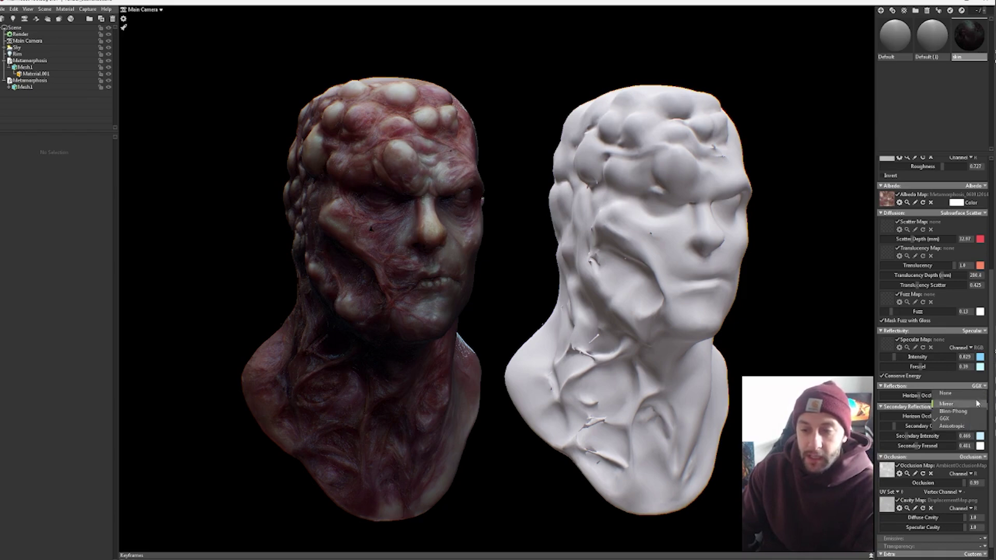
pyautogui.click(973, 394)
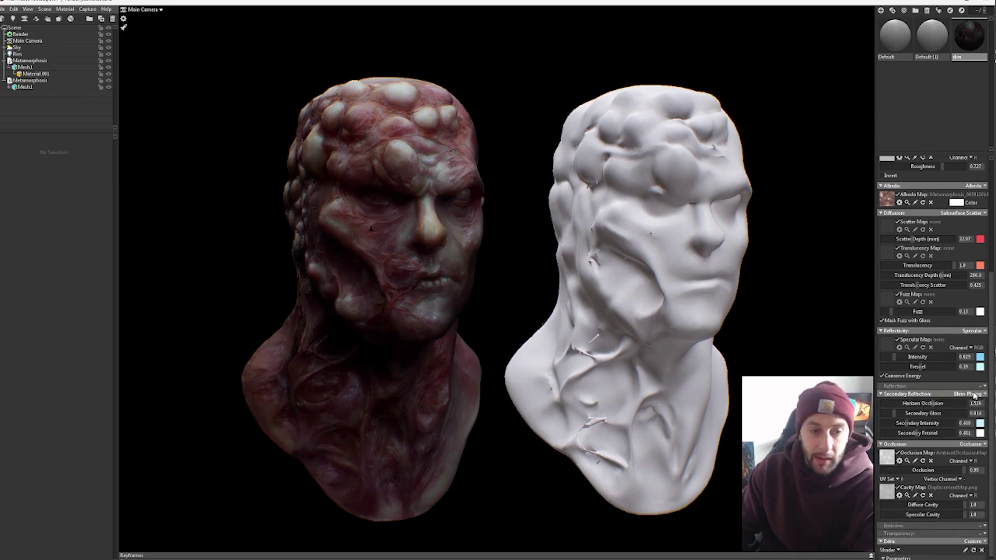
pyautogui.hotkey('ctrl', 'z')
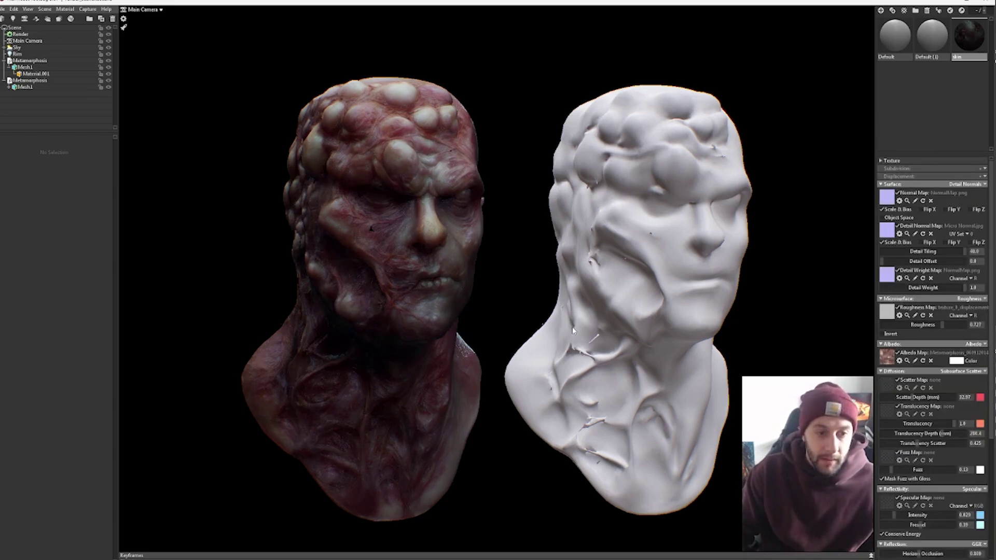
# - Adjust the secondary reflection's Horizon Occlusion to 2.147
pyautogui.scroll(-5, 973, 386)
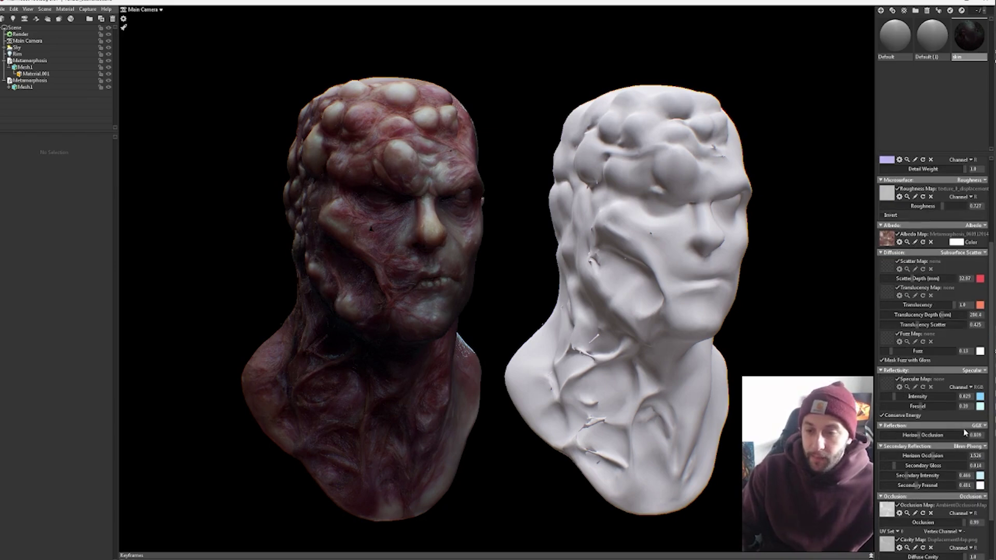
pyautogui.scroll(-2, 944, 418)
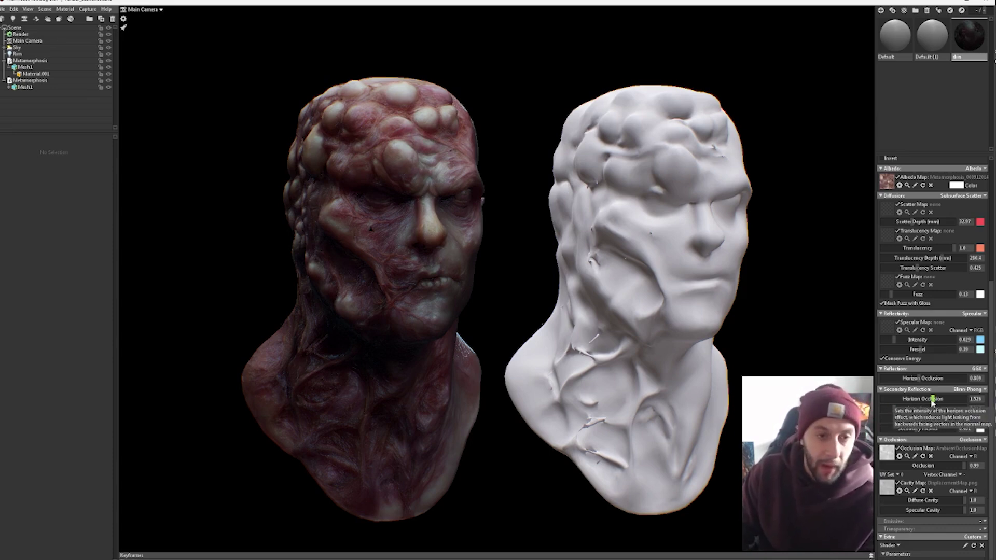
pyautogui.moveTo(932, 401); pyautogui.dragTo(928, 399)
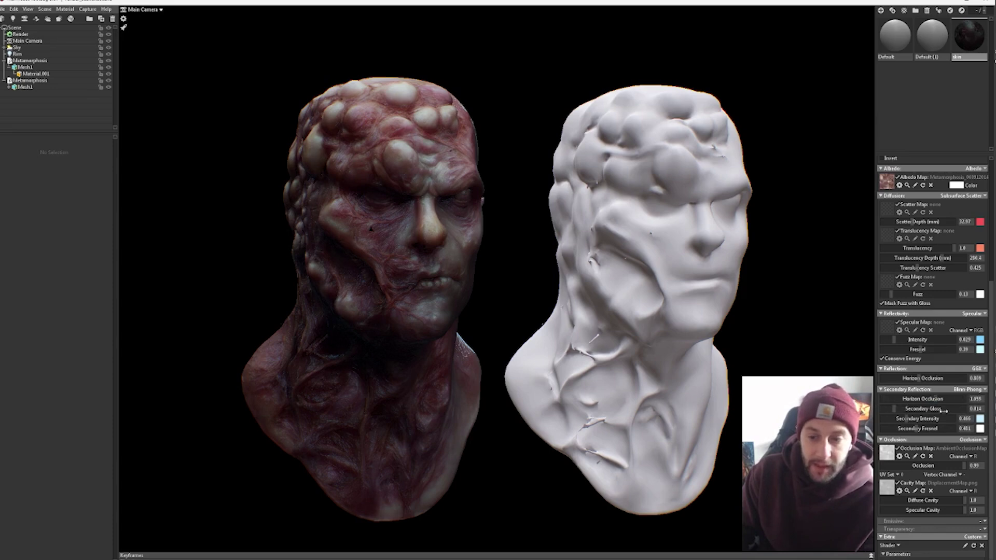
# - Try setting the secondary reflection to None, and restore Blinn-Phong
pyautogui.click(977, 389)
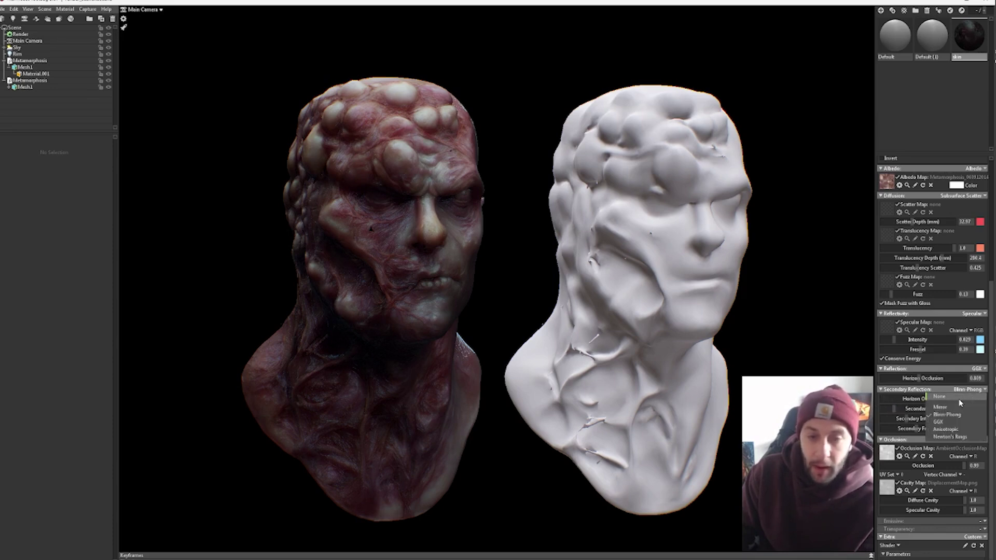
pyautogui.click(961, 398)
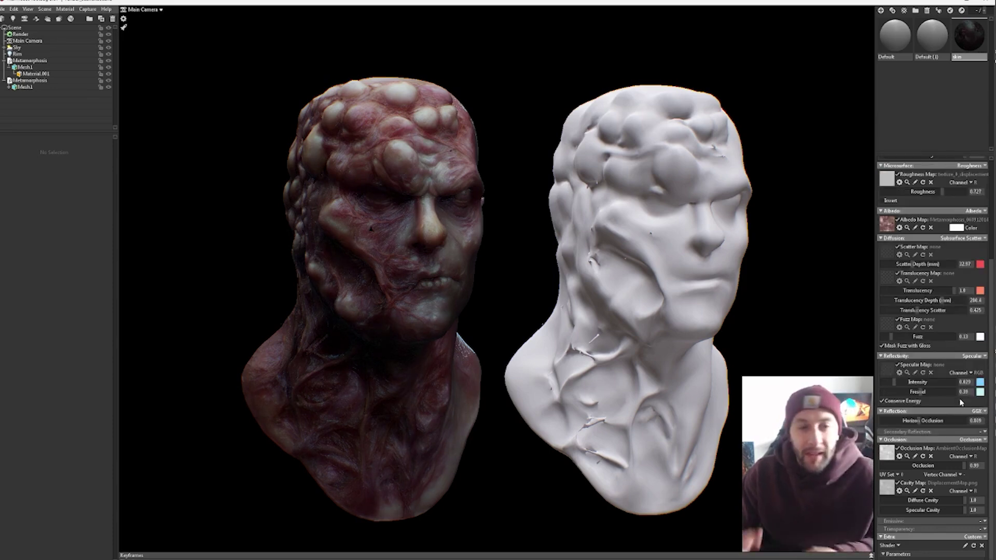
pyautogui.scroll(5, 960, 402)
# - Try other cavity strengths in the skin material's occlusion settings, and return Diffuse Cavity and Specular Cavity to 1.0
pyautogui.scroll(-6, 960, 402)
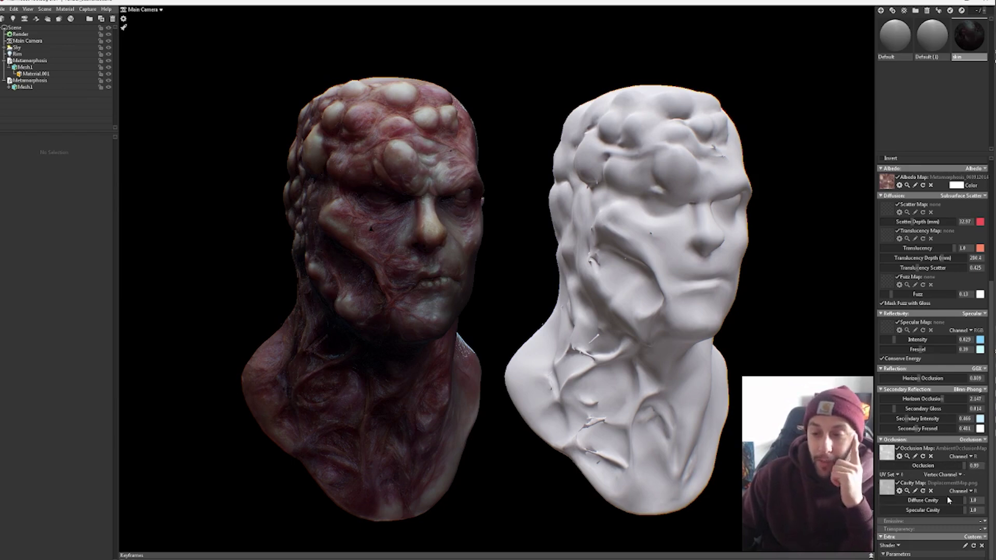
pyautogui.moveTo(965, 503)
pyautogui.mouseDown()
pyautogui.moveTo(878, 512)
pyautogui.moveTo(975, 511)
pyautogui.mouseUp()
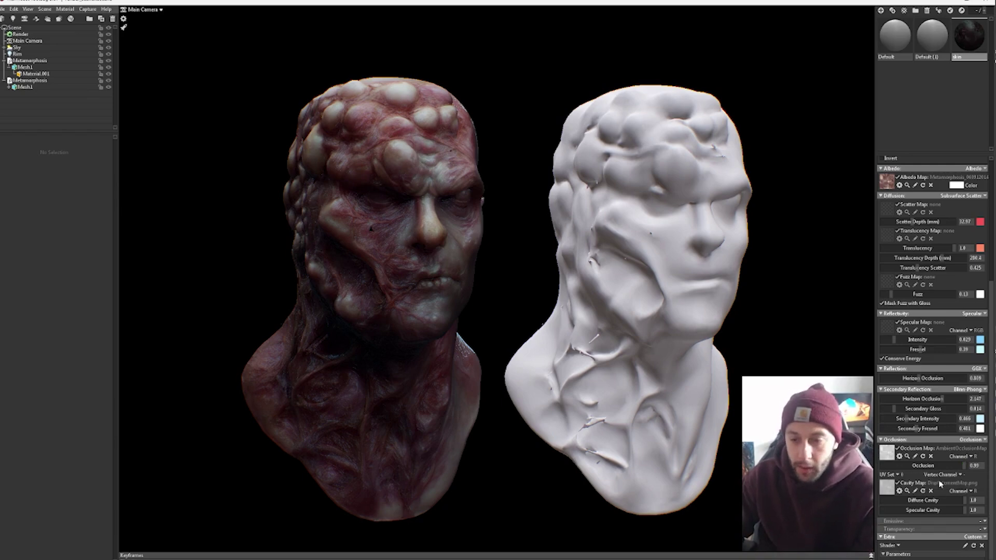
# - Try a grey albedo color on the skin material with its Diffuse Cavity lowered to 0
pyautogui.moveTo(964, 504)
pyautogui.mouseDown()
pyautogui.moveTo(877, 504)
pyautogui.moveTo(968, 506)
pyautogui.mouseUp()
pyautogui.scroll(1, 924, 264)
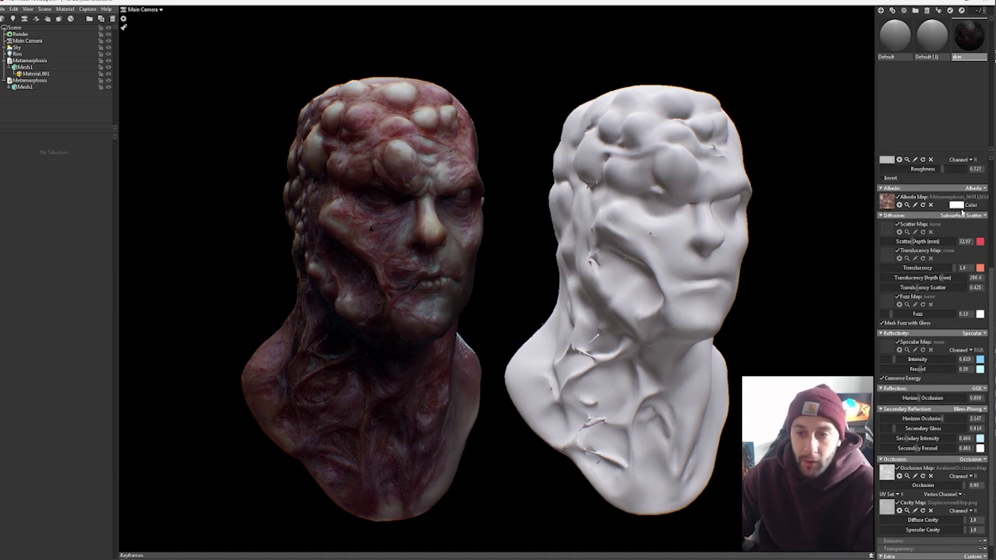
pyautogui.click(957, 205)
pyautogui.moveTo(144, 472); pyautogui.dragTo(114, 502)
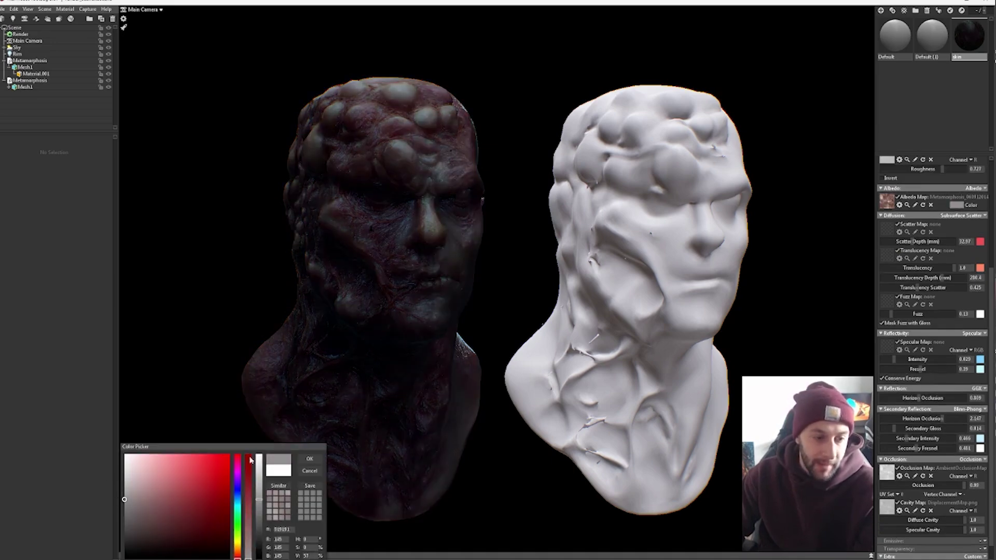
pyautogui.click(309, 458)
pyautogui.moveTo(963, 522); pyautogui.dragTo(892, 520)
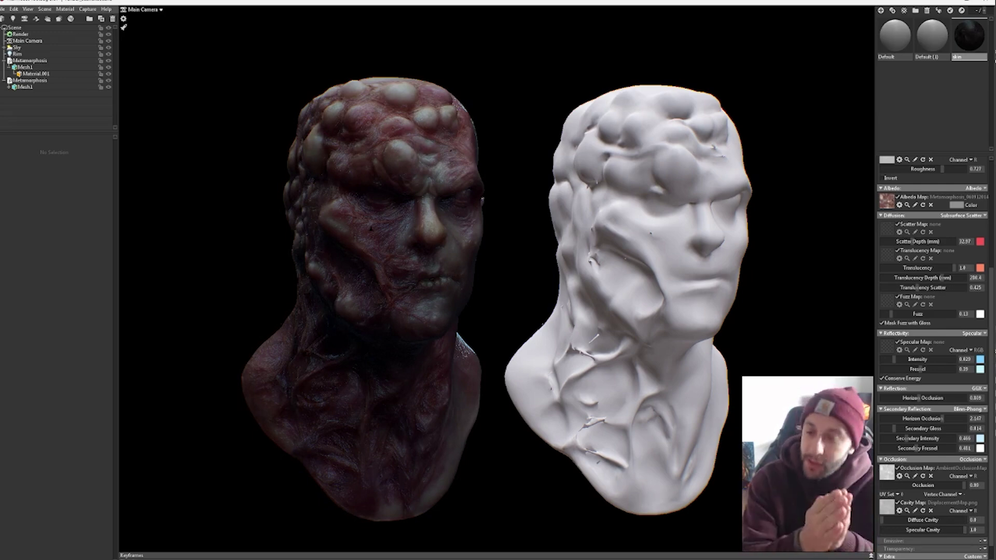
# - Return the skin material's albedo color to white and its Diffuse Cavity to 1.0
pyautogui.click(960, 205)
pyautogui.moveTo(153, 469); pyautogui.dragTo(73, 429)
pyautogui.click(309, 459)
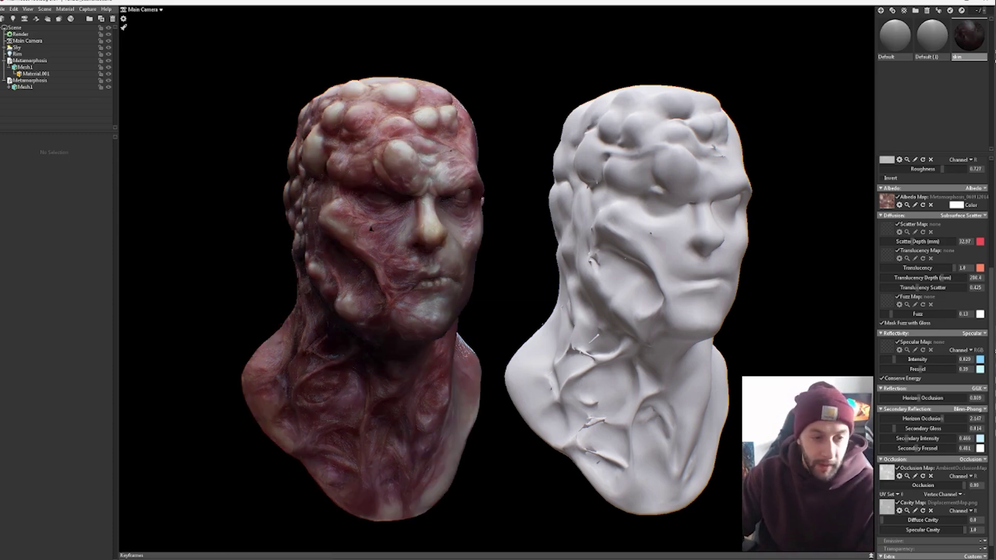
pyautogui.moveTo(882, 521); pyautogui.dragTo(987, 522)
# - Compare the skin material with its cavity map switched off and on, leaving the map enabled
pyautogui.click(899, 503)
pyautogui.click(899, 502)
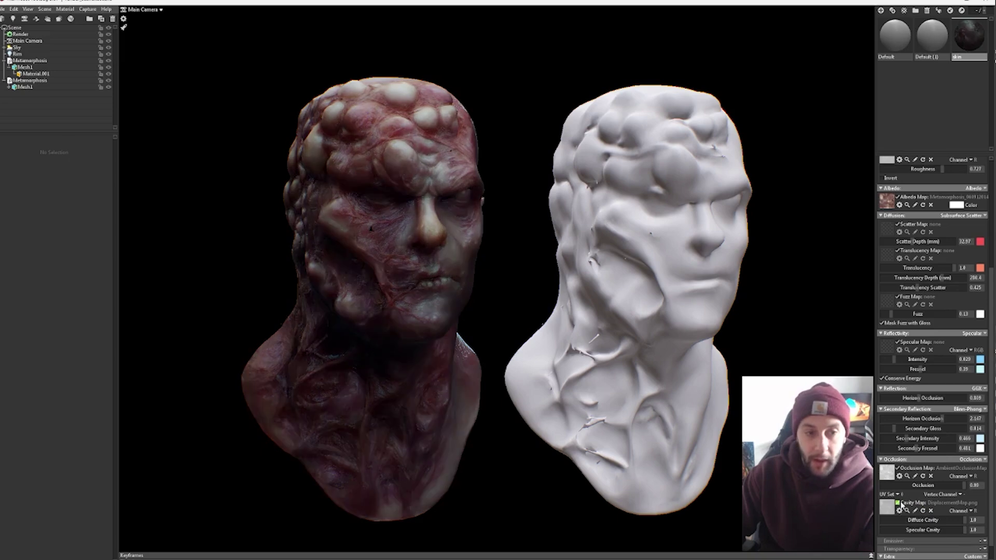
pyautogui.click(899, 503)
pyautogui.click(898, 502)
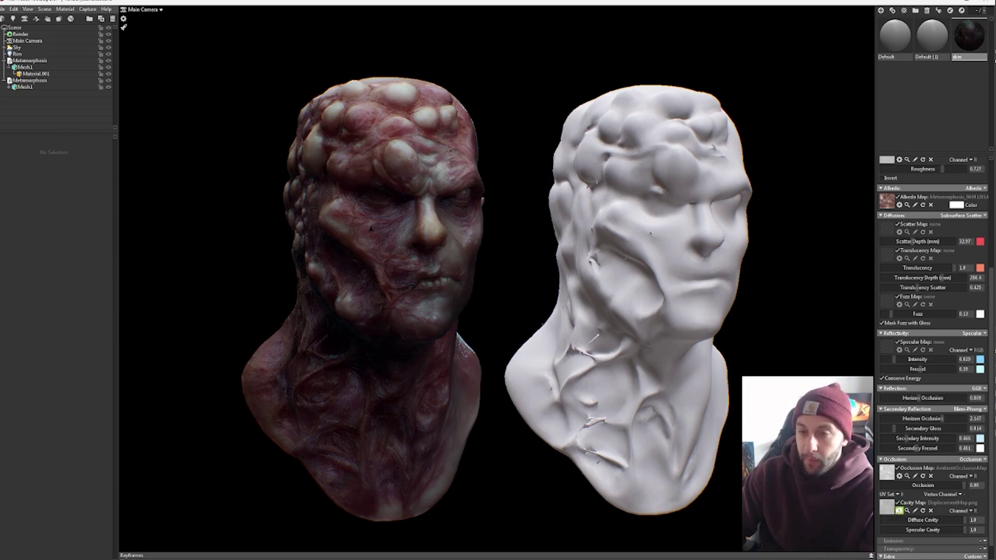
pyautogui.scroll(3, 904, 509)
pyautogui.scroll(-4, 903, 509)
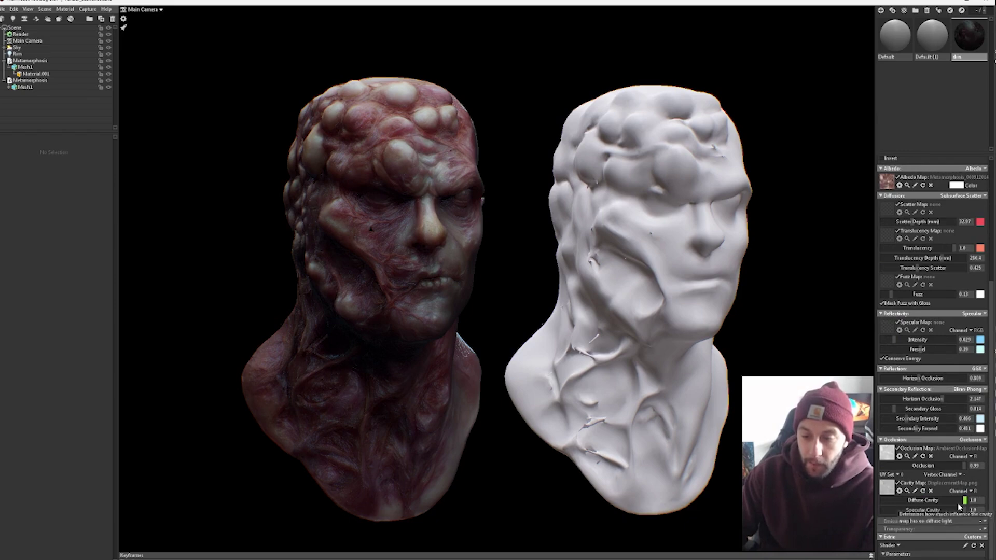
pyautogui.click(973, 537)
pyautogui.click(953, 512)
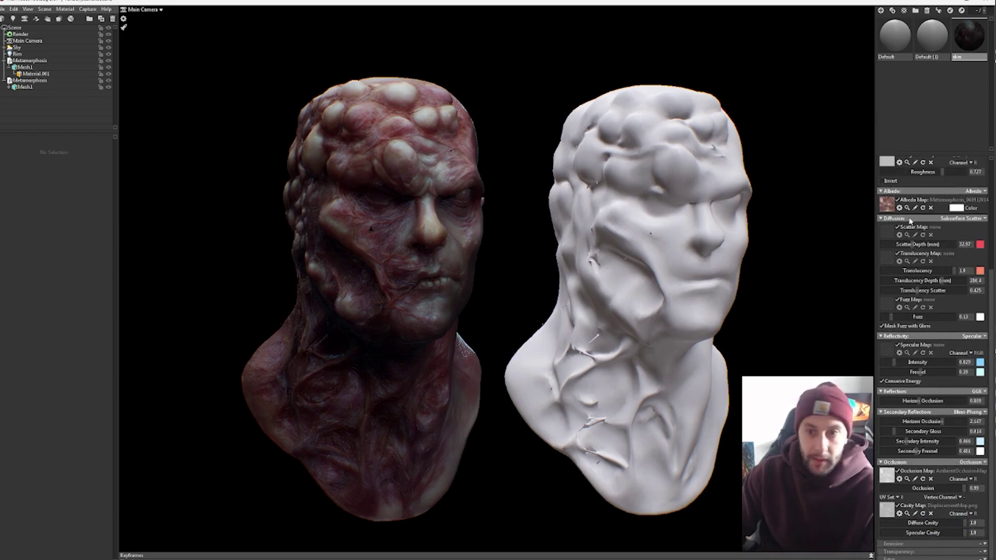
# - Apply the skin material to the second, untextured bust
pyautogui.click(939, 126)
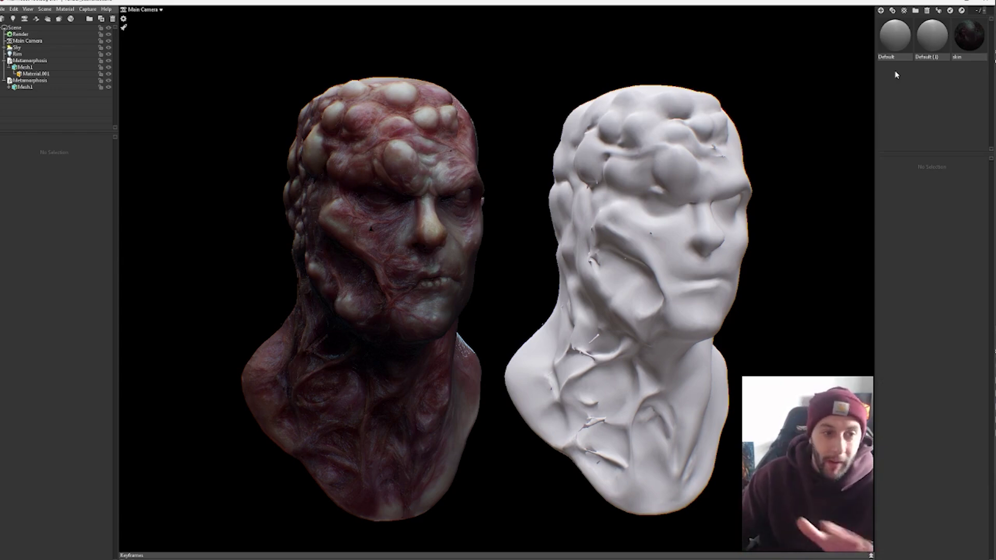
pyautogui.click(969, 35)
pyautogui.moveTo(969, 36); pyautogui.dragTo(696, 206)
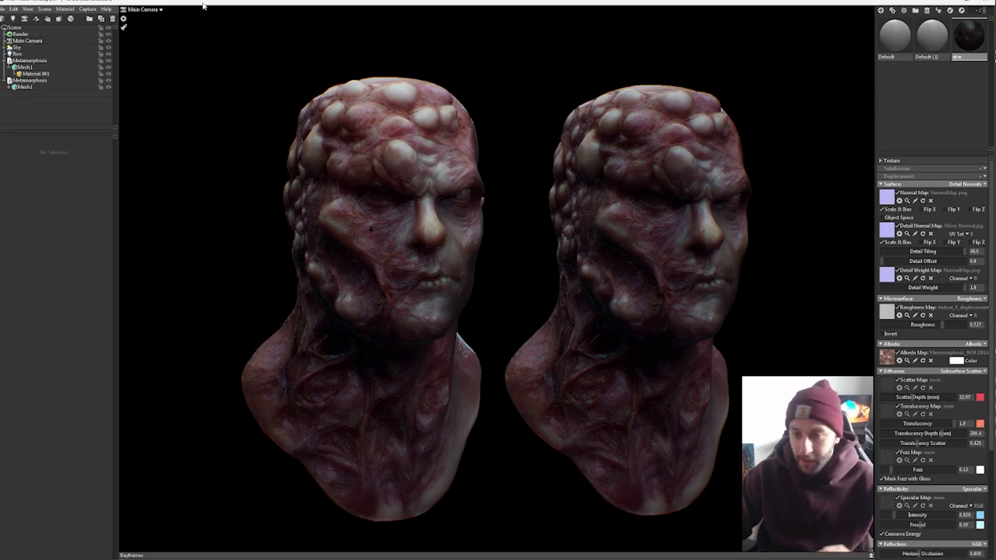
# - Enable High DPI in the scene's render settings and set the anti-aliasing to 4x Temporal
pyautogui.click(25, 35)
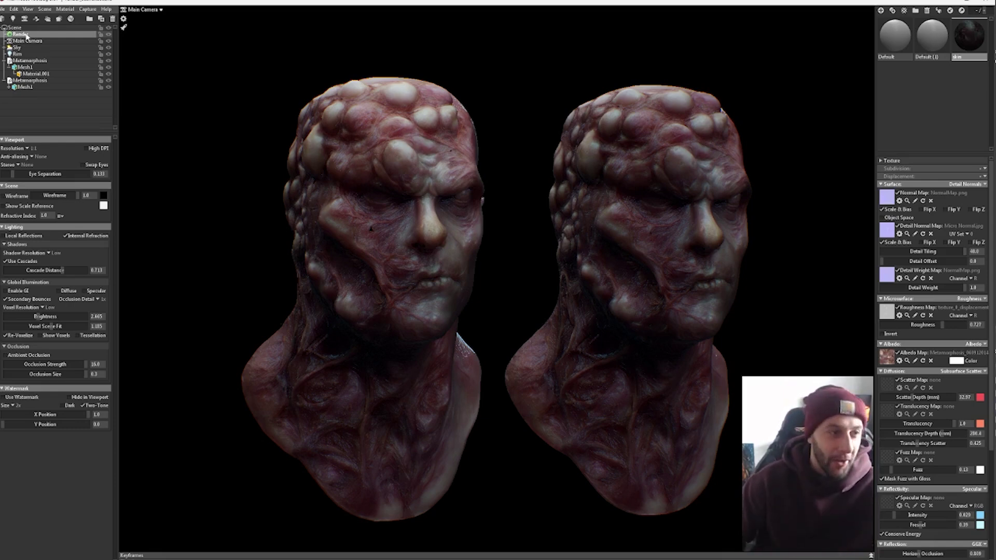
pyautogui.click(86, 149)
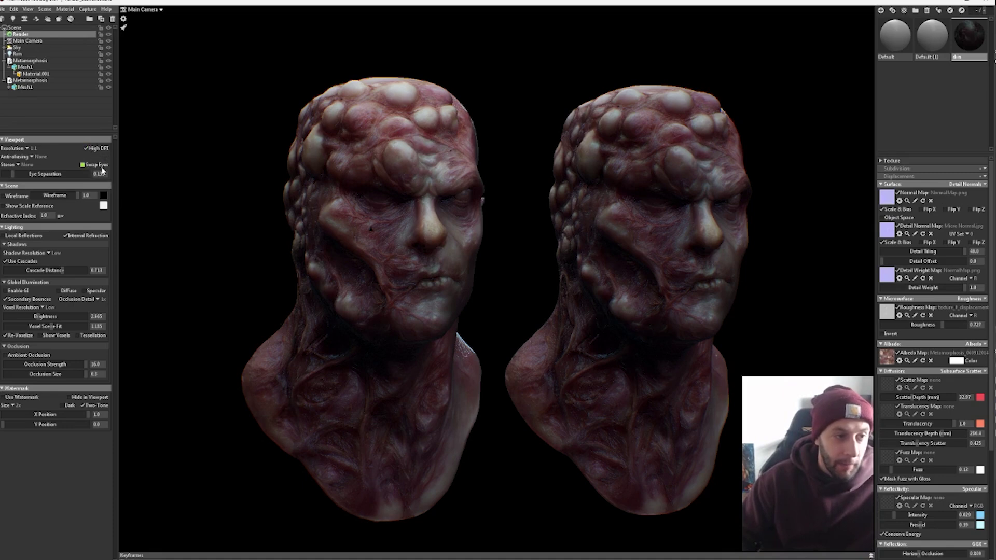
pyautogui.click(32, 158)
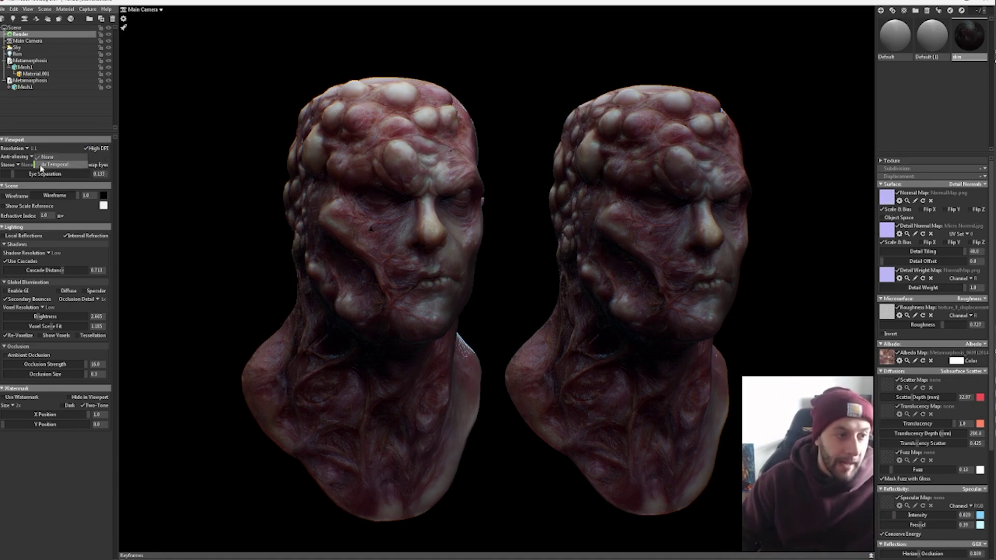
pyautogui.click(43, 166)
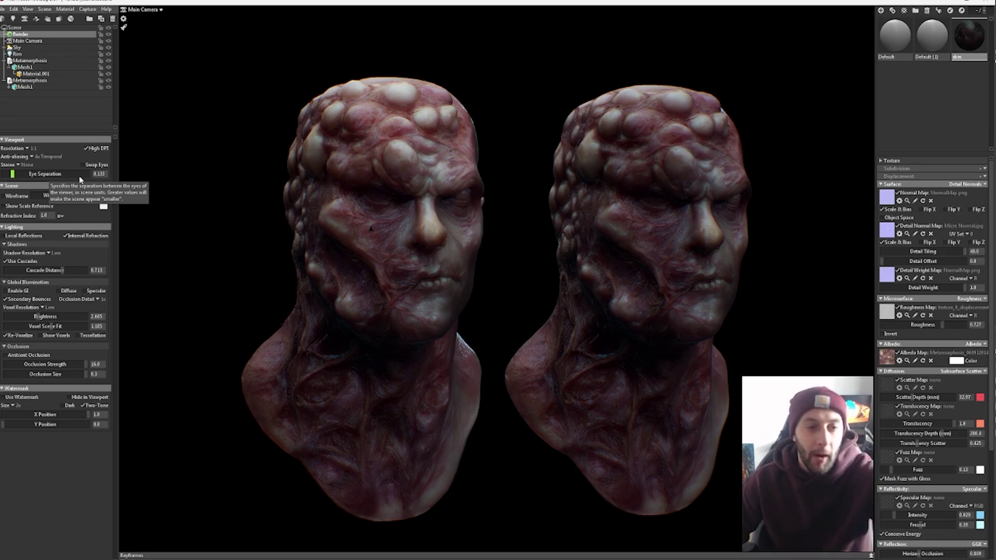
# - Enable Local Reflections and set the Shadow Resolution to Ludicrous, comparing it against Low on the busts
pyautogui.scroll(2, 379, 239)
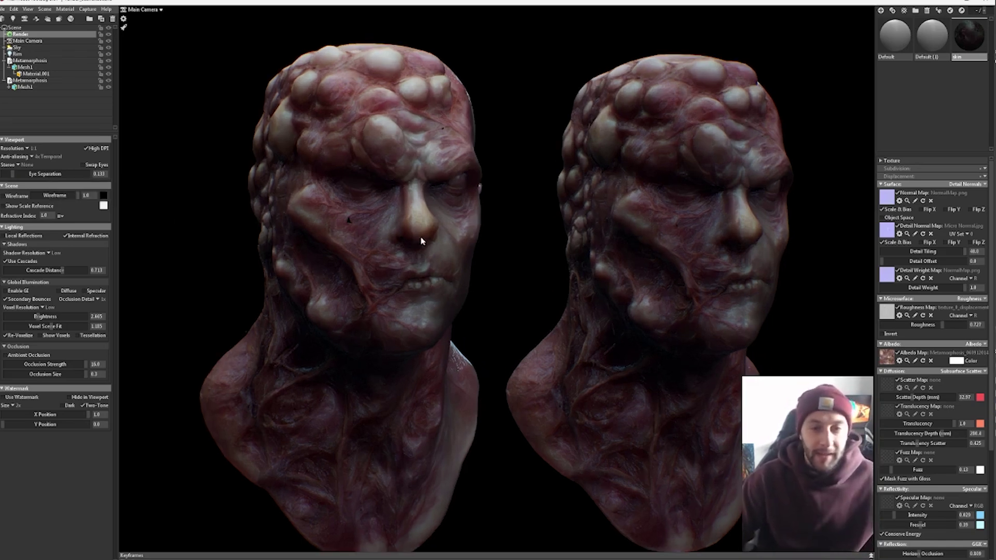
pyautogui.moveTo(436, 249); pyautogui.dragTo(431, 239, button='middle')
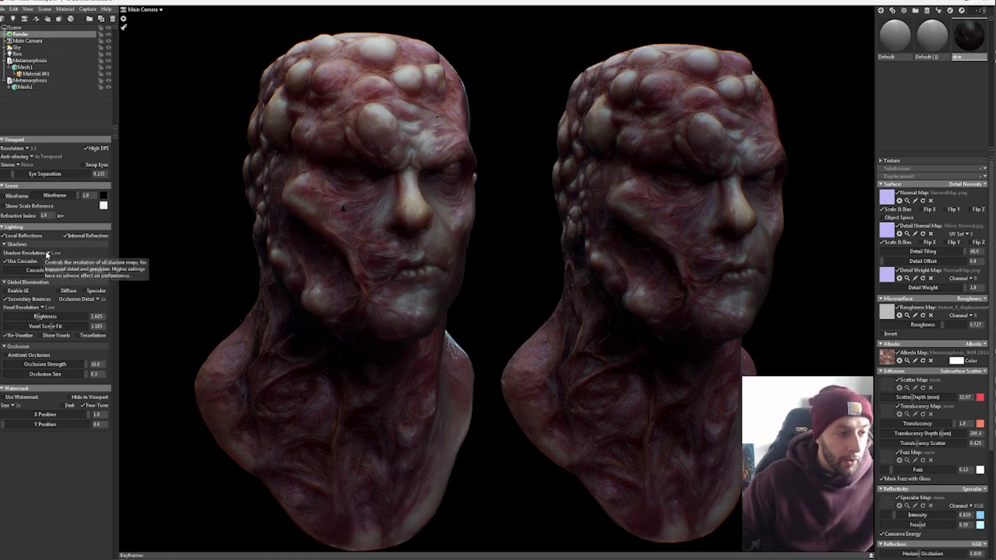
pyautogui.click(49, 254)
pyautogui.click(61, 269)
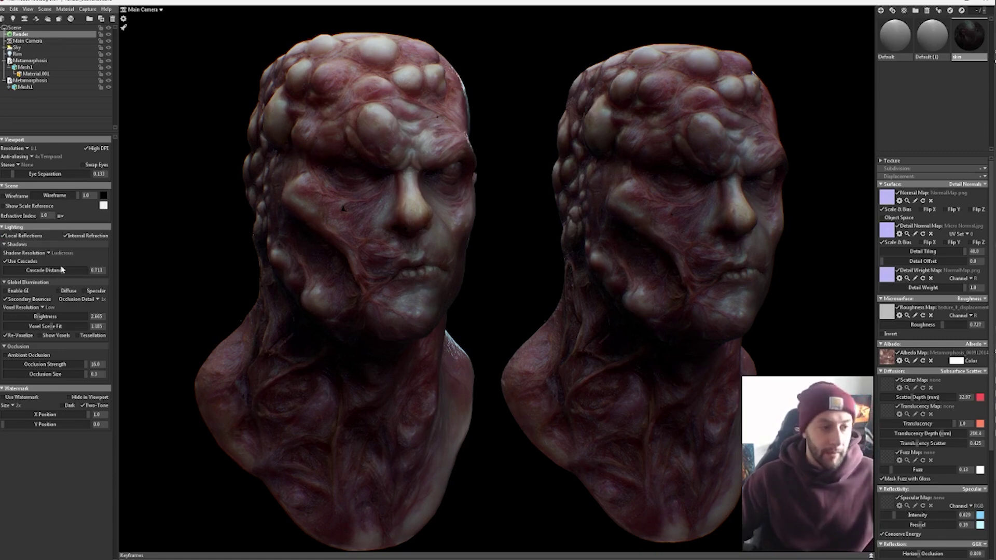
pyautogui.click(48, 253)
pyautogui.click(62, 254)
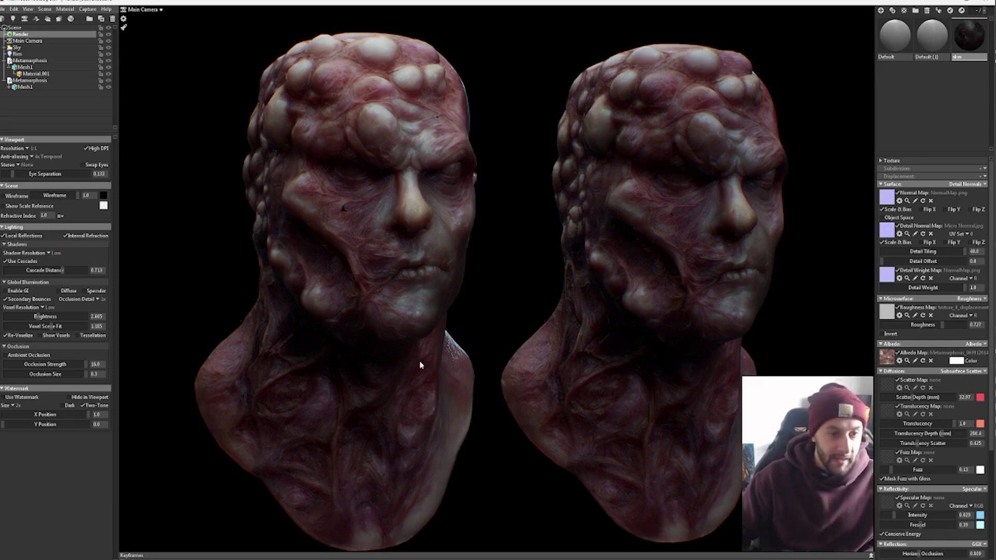
pyautogui.click(53, 254)
pyautogui.click(60, 268)
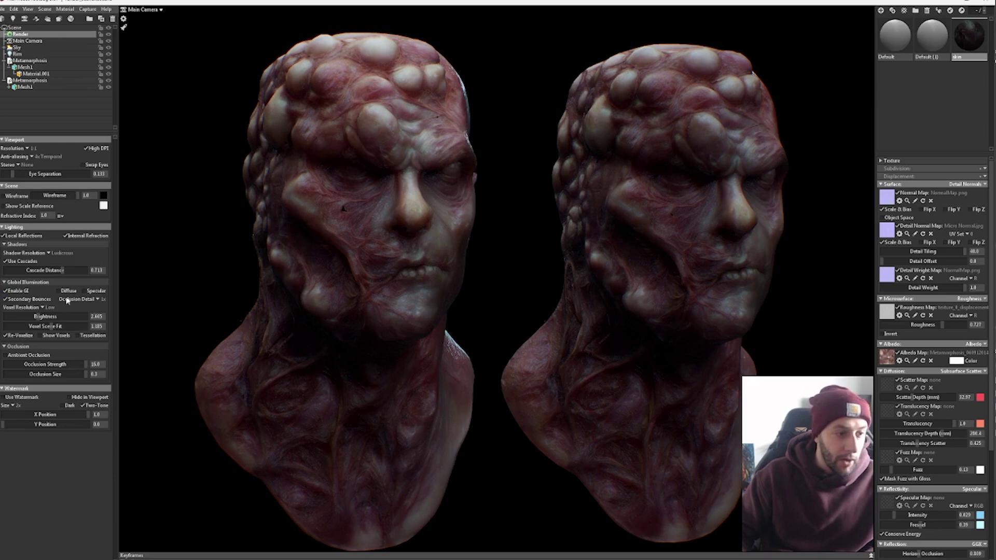
# - Configure global illumination with Diffuse and Specular enabled, Occlusion Detail at 4x and Voxel Resolution at High
pyautogui.click(65, 293)
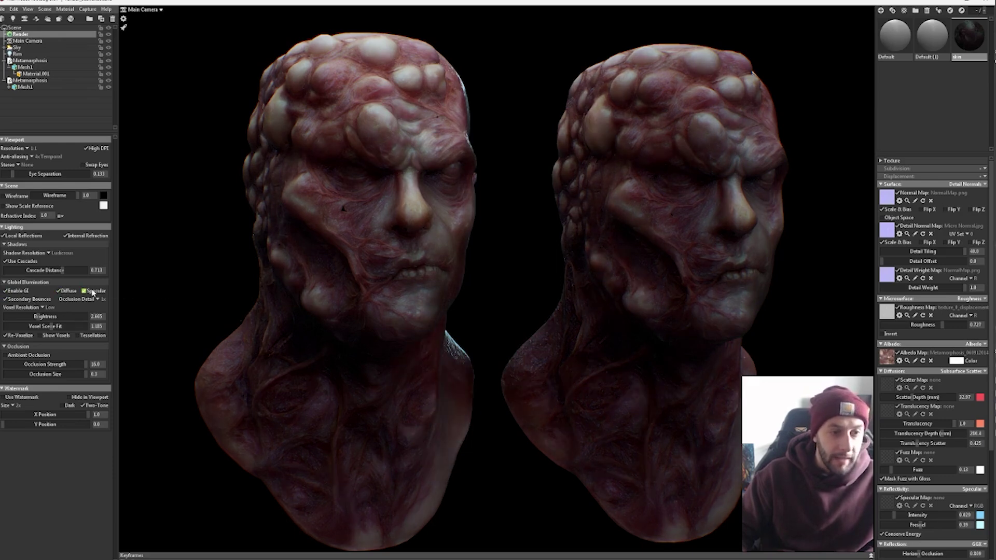
pyautogui.click(91, 292)
pyautogui.click(97, 299)
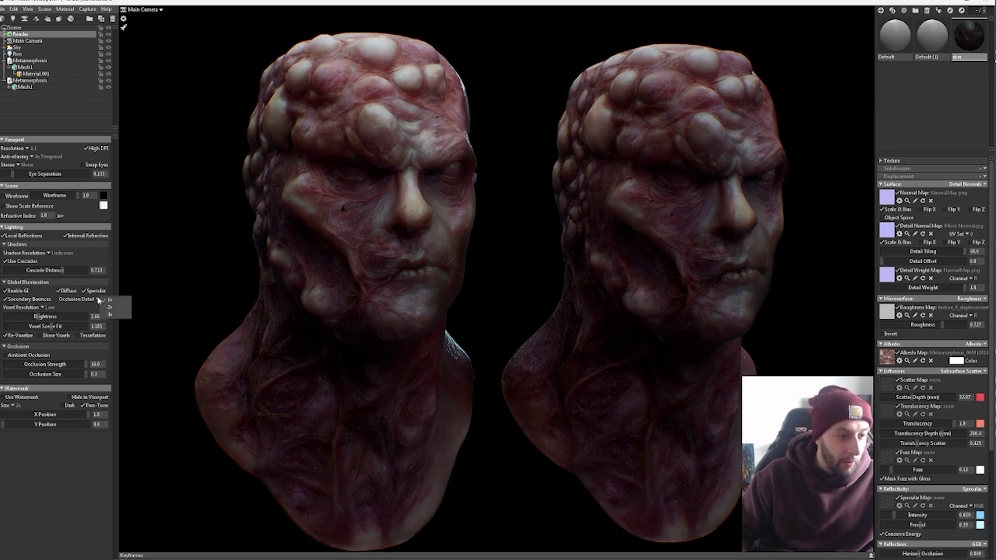
pyautogui.click(111, 314)
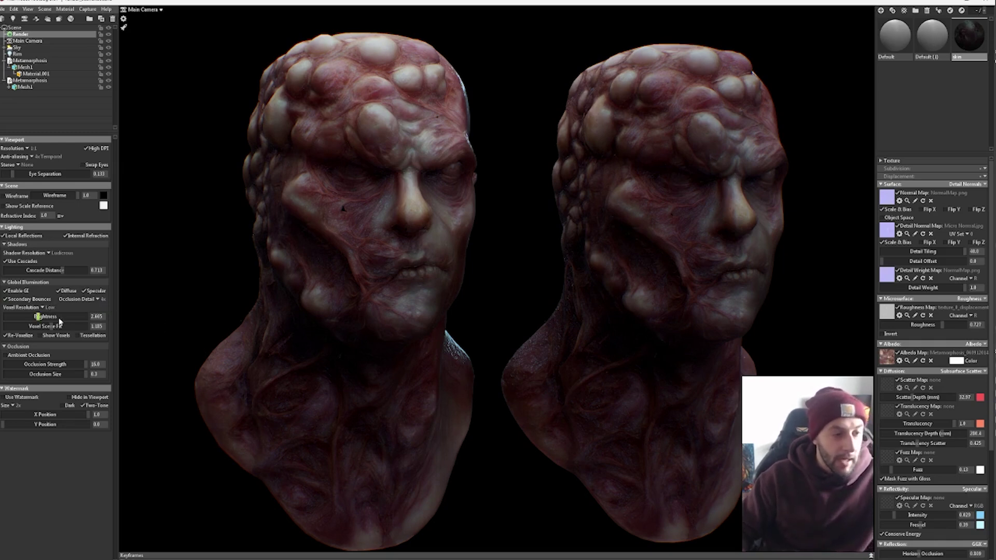
pyautogui.click(46, 307)
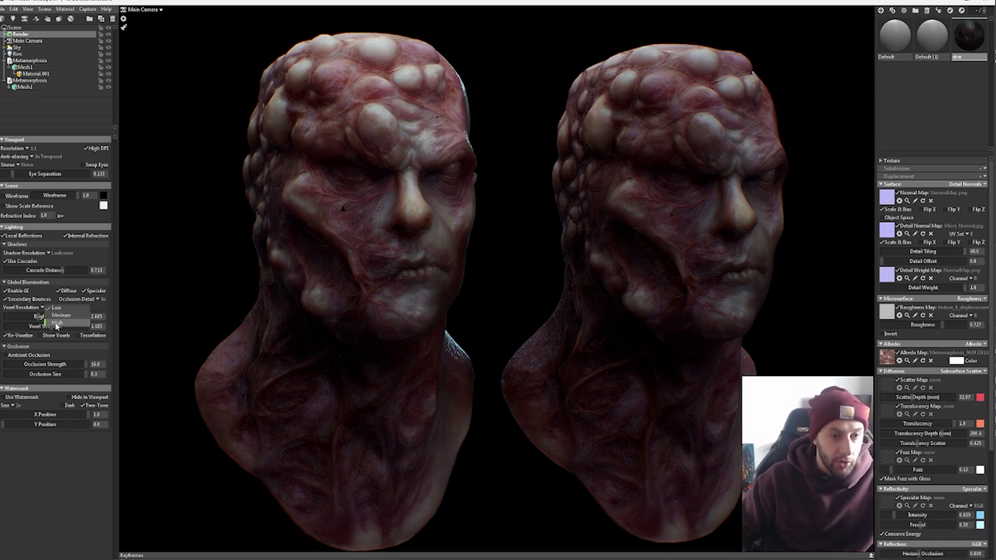
pyautogui.click(57, 325)
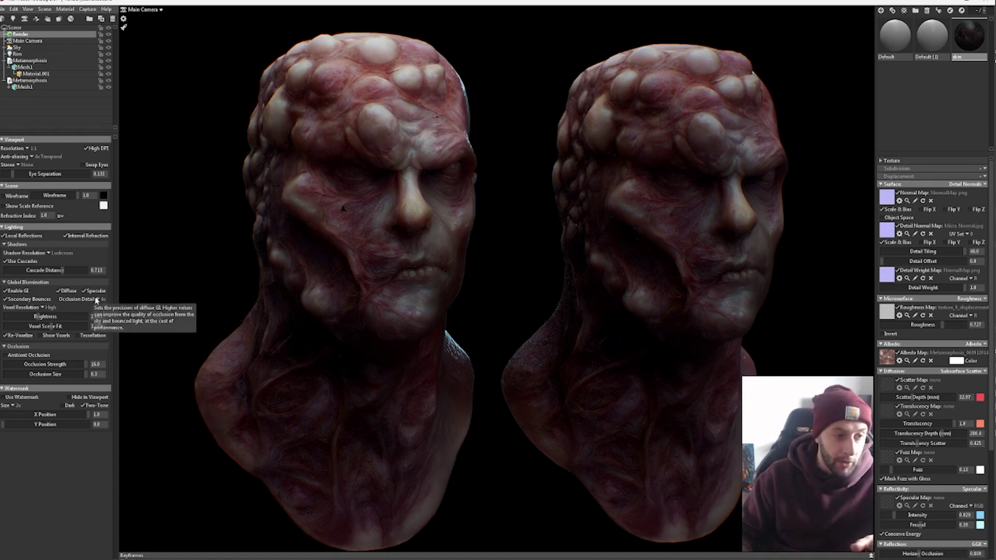
# - Compare the busts with diffuse global illumination repeatedly switched off and on, leaving it enabled
pyautogui.click(72, 294)
pyautogui.click(72, 295)
pyautogui.click(73, 295)
pyautogui.click(72, 295)
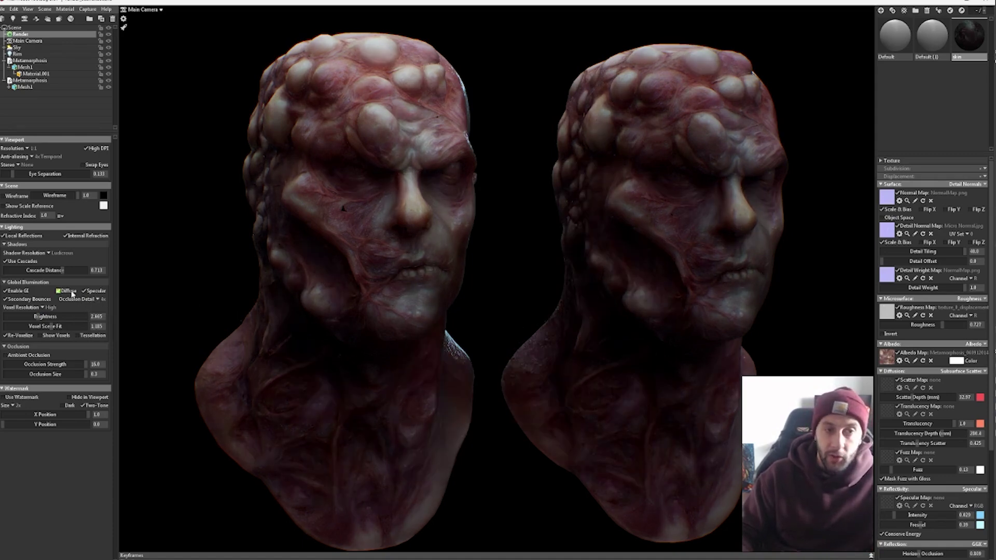
pyautogui.click(72, 295)
pyautogui.click(72, 295)
pyautogui.click(73, 295)
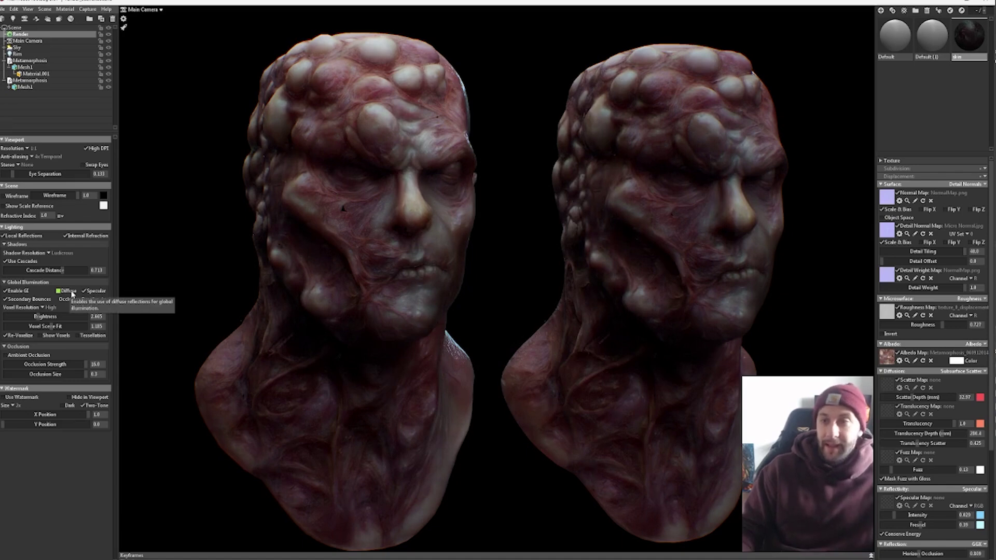
pyautogui.click(72, 295)
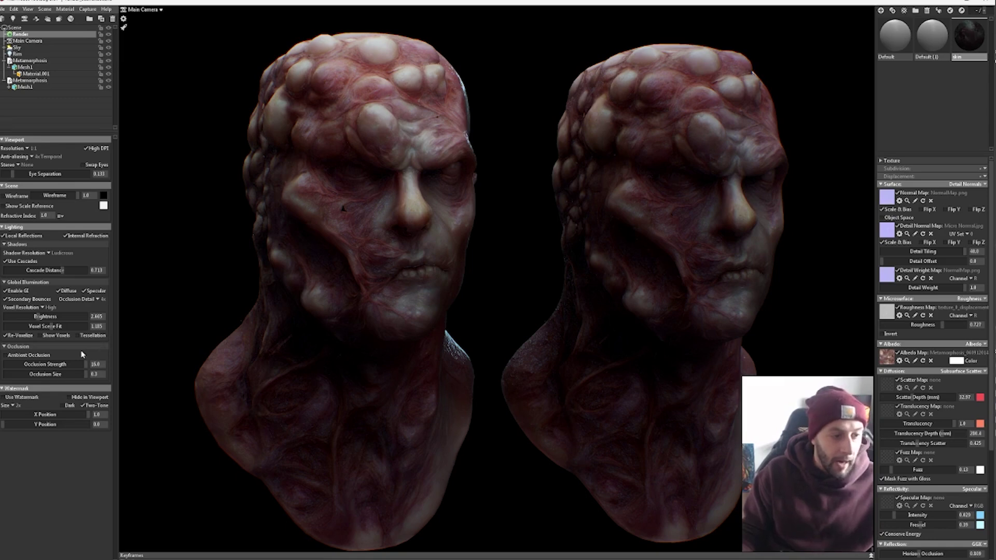
# - Enable Ambient Occlusion in the render settings and adjust the Occlusion Strength to 1.939
pyautogui.click(43, 357)
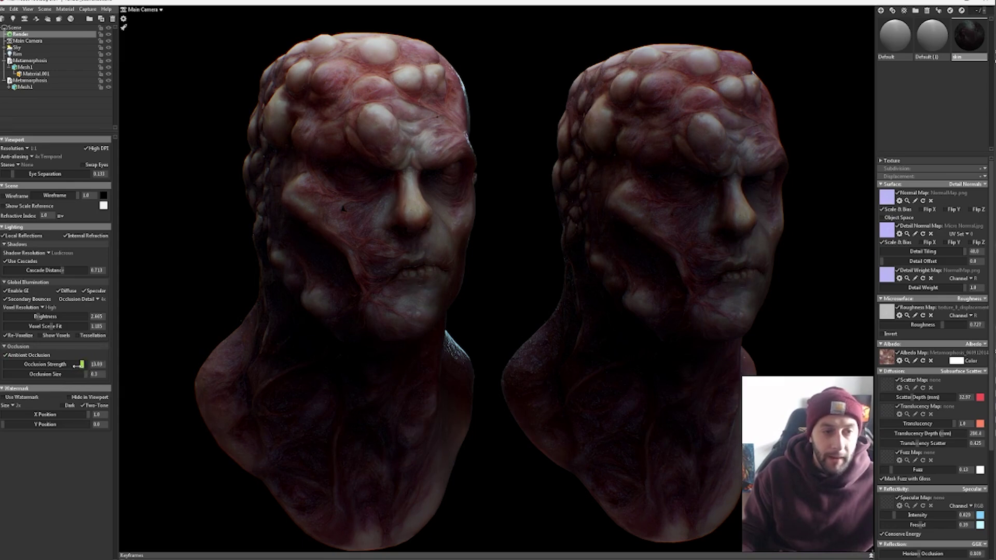
pyautogui.moveTo(78, 365)
pyautogui.mouseDown()
pyautogui.moveTo(16, 372)
pyautogui.moveTo(129, 371)
pyautogui.moveTo(15, 373)
pyautogui.mouseUp()
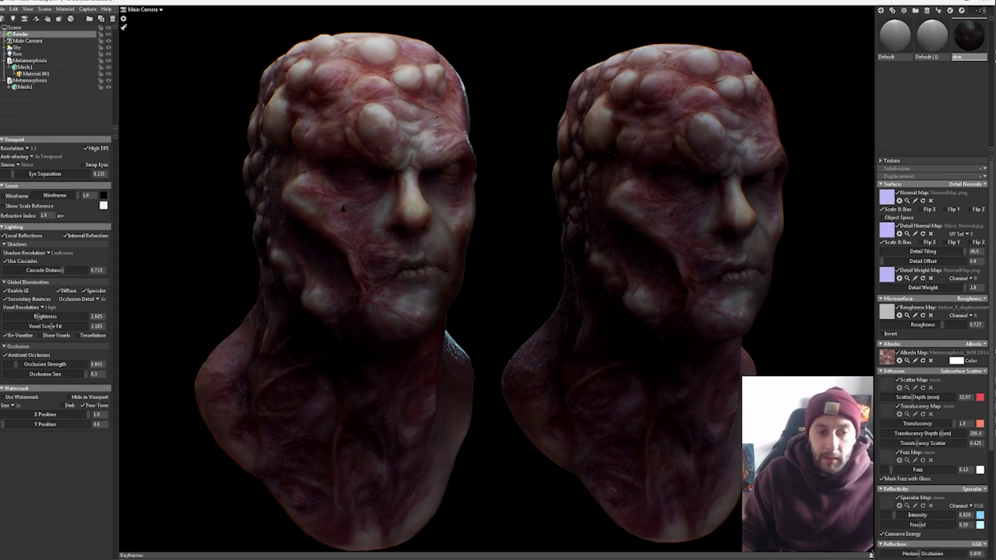
pyautogui.moveTo(121, 371); pyautogui.dragTo(2, 373)
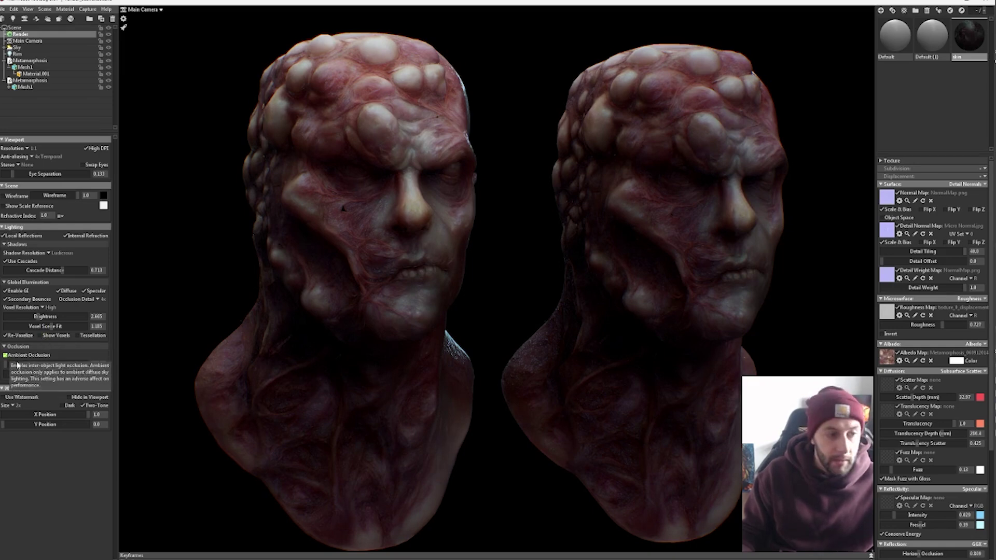
pyautogui.moveTo(68, 360)
pyautogui.mouseDown()
pyautogui.moveTo(119, 361)
pyautogui.moveTo(14, 378)
pyautogui.moveTo(88, 380)
pyautogui.moveTo(56, 367)
pyautogui.moveTo(2, 367)
pyautogui.mouseUp()
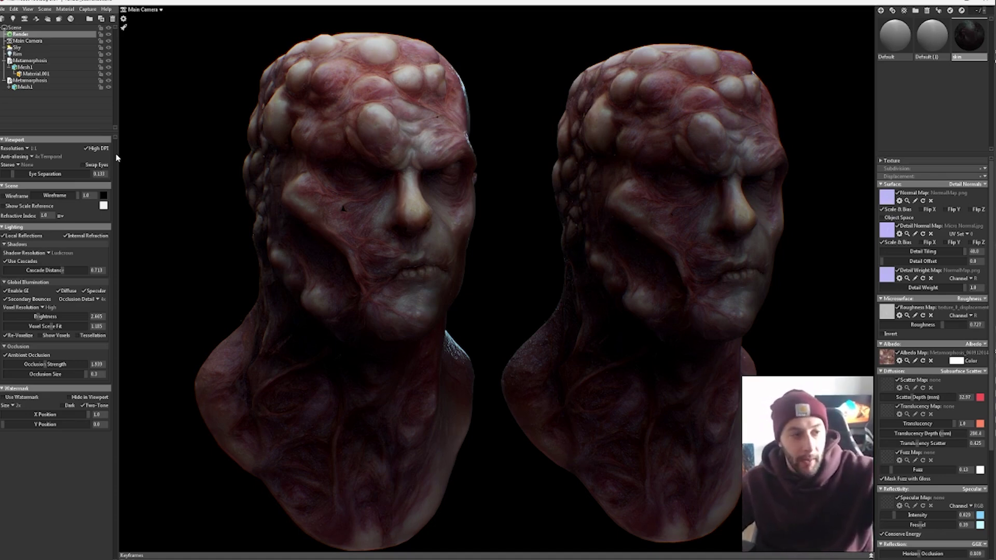
# - Open the Main Camera's settings and review its Limits and Lens options
pyautogui.click(40, 41)
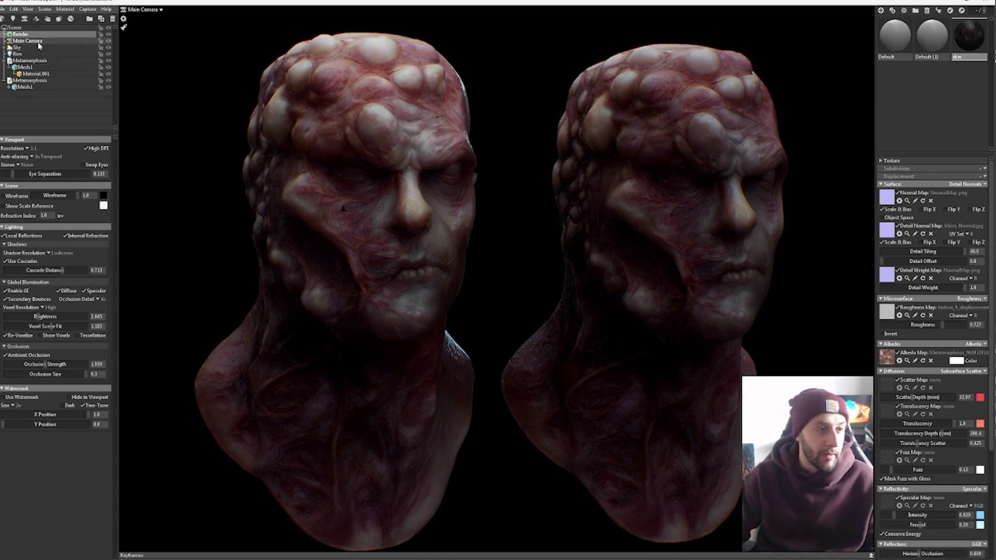
pyautogui.click(9, 248)
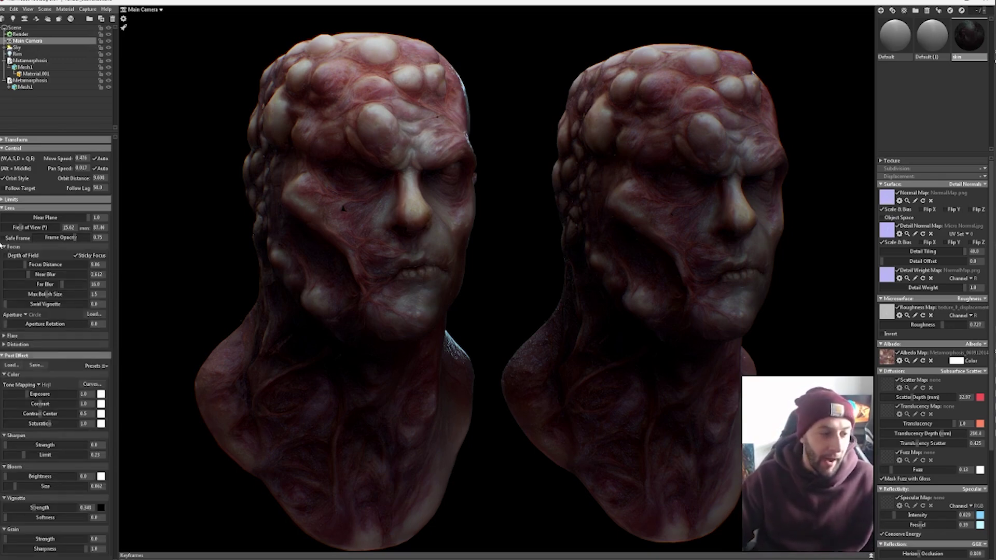
pyautogui.click(7, 200)
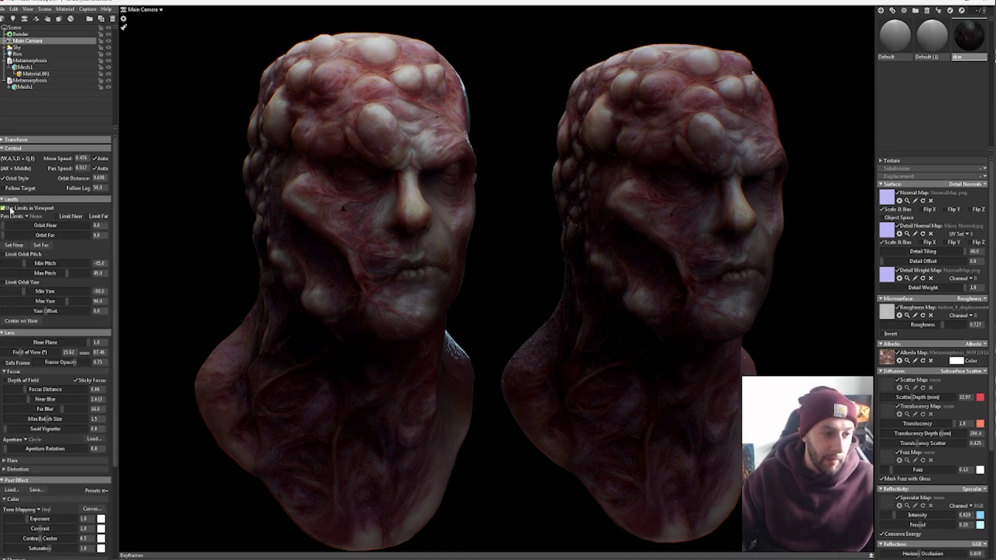
pyautogui.click(11, 200)
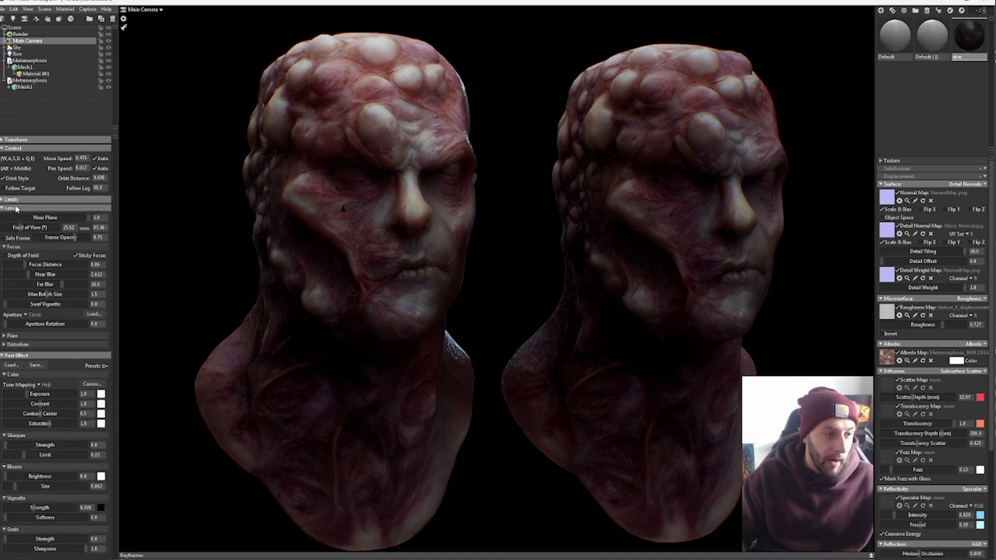
# - Compare the busts under Linear, Reinhard and ACES tone mapping in the camera's color effects, and return the mapping to Hejl
pyautogui.click(17, 248)
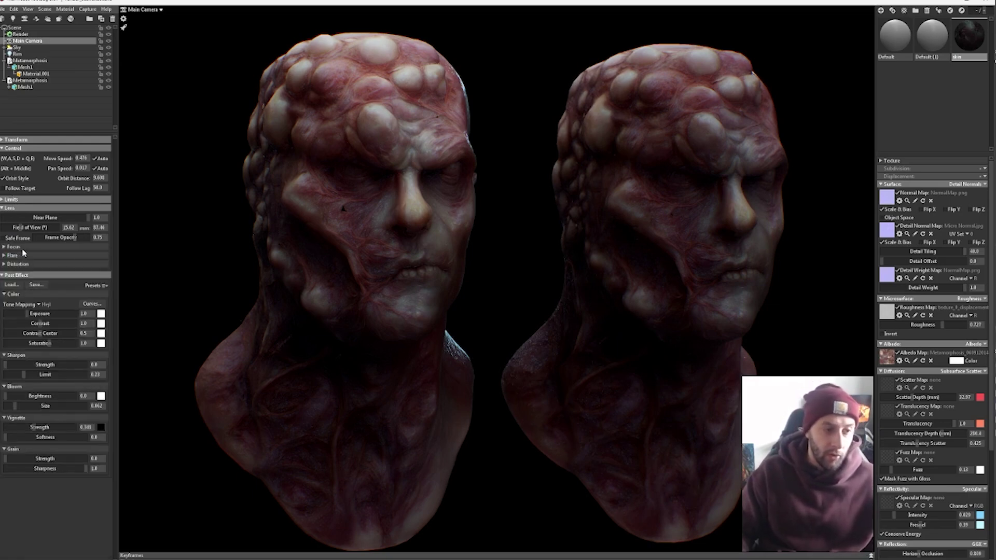
pyautogui.click(102, 307)
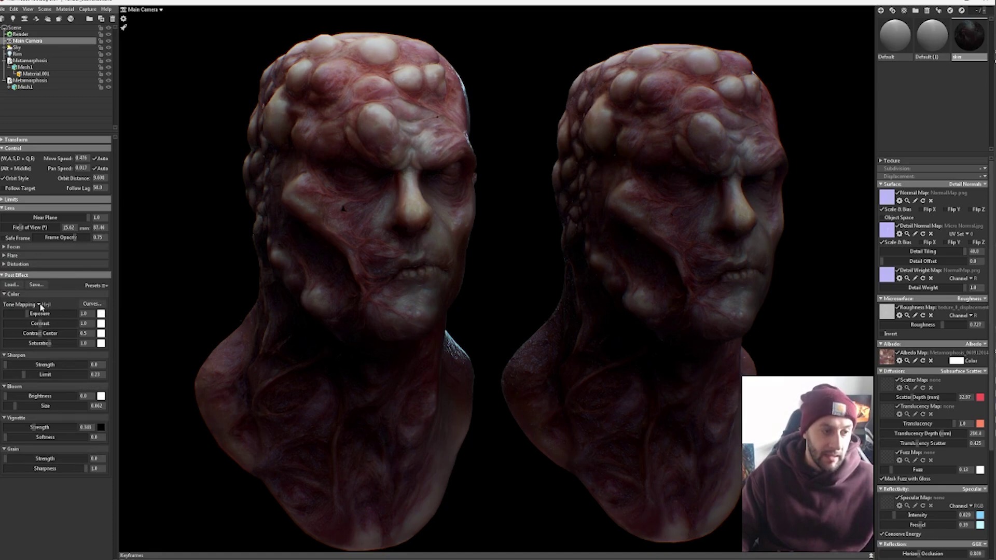
pyautogui.click(41, 306)
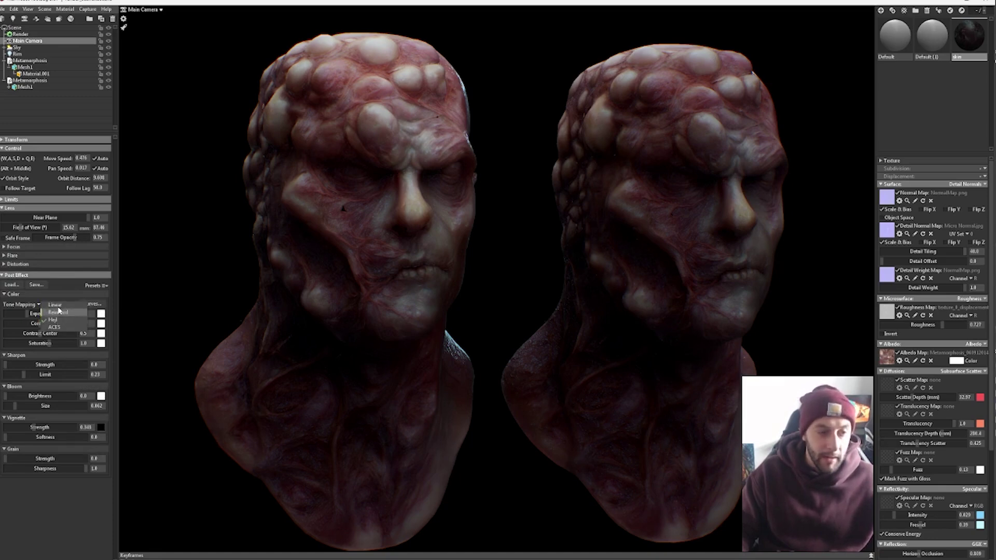
pyautogui.click(47, 305)
pyautogui.click(37, 306)
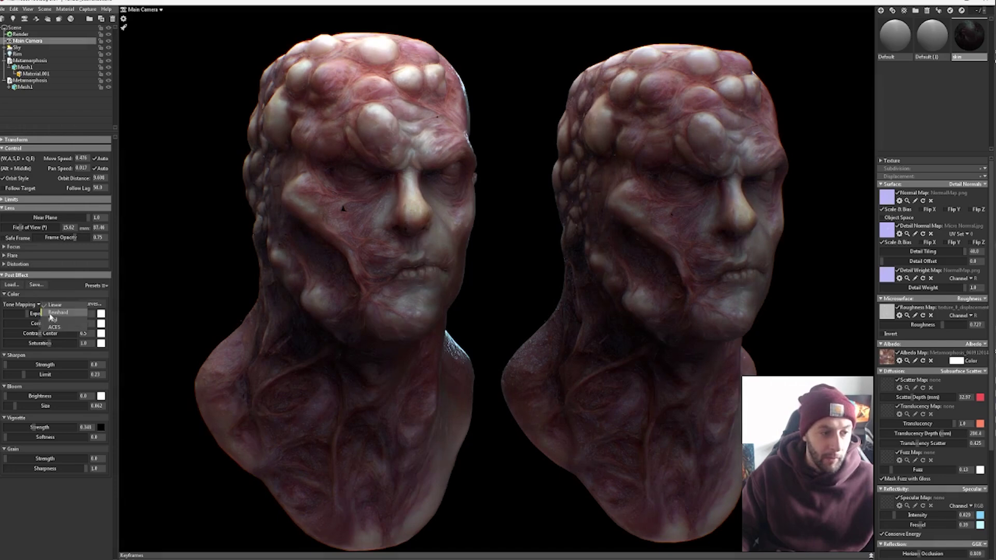
pyautogui.click(50, 314)
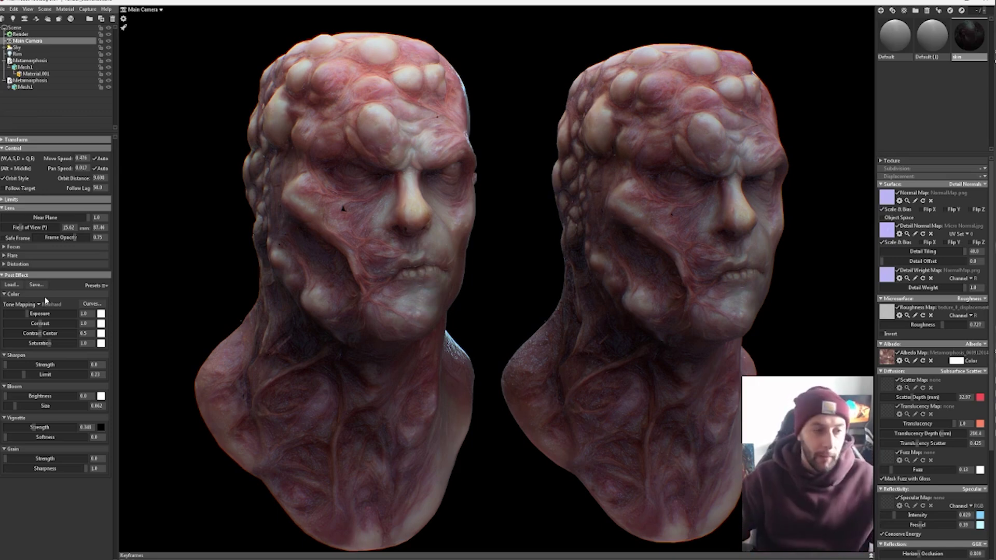
pyautogui.click(54, 320)
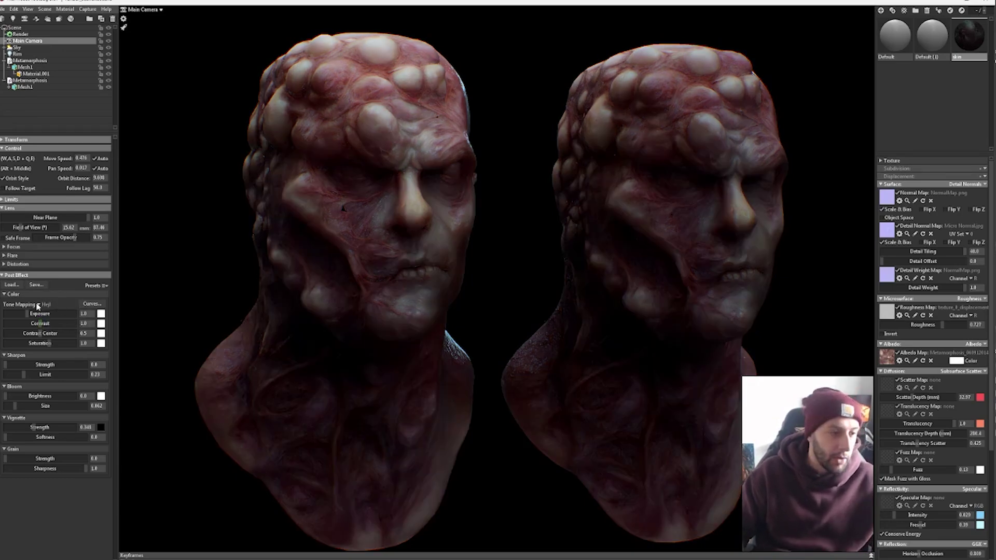
pyautogui.click(38, 305)
pyautogui.click(57, 327)
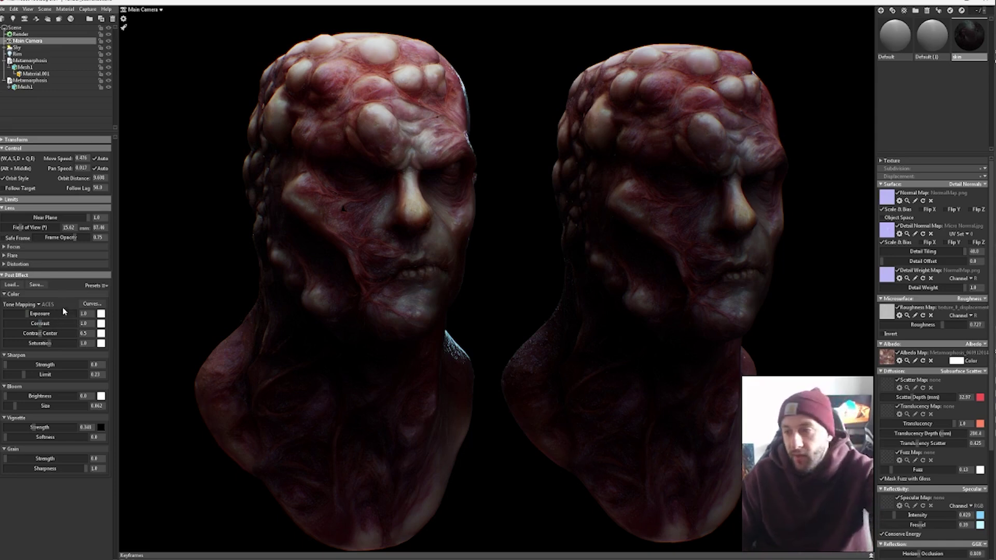
pyautogui.click(42, 304)
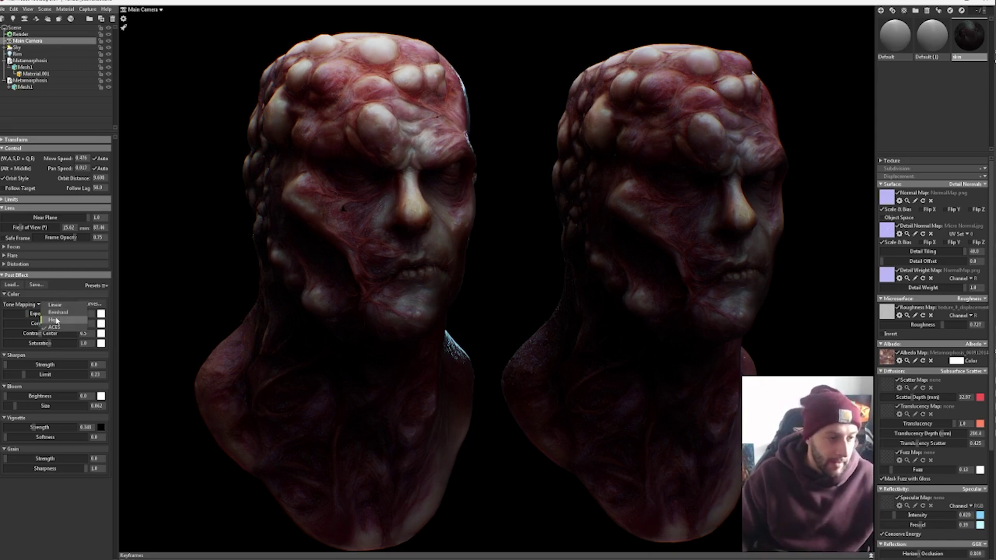
pyautogui.click(76, 313)
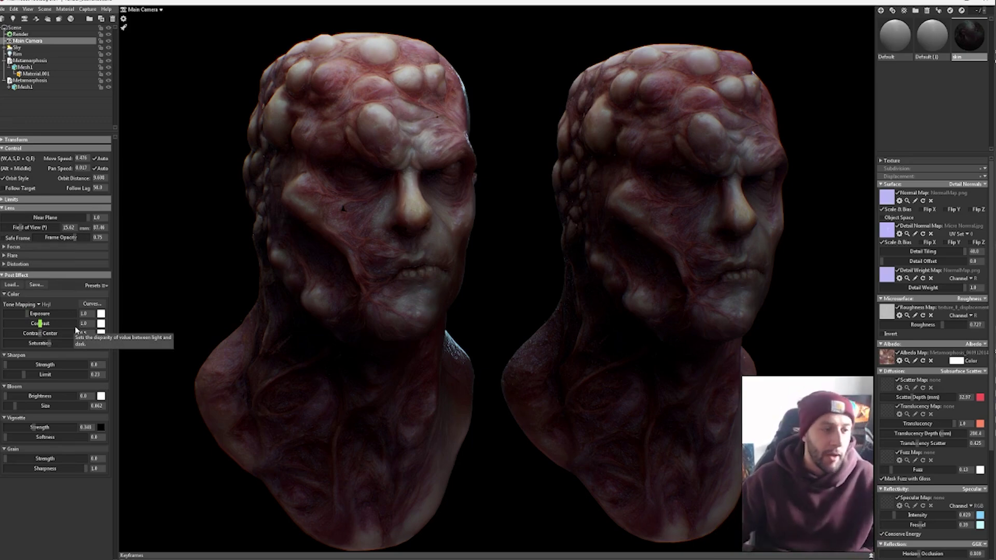
# - Test an extreme Exposure on the camera, reset it to 1.0, and collapse the Post Effect and Control settings
pyautogui.moveTo(28, 315); pyautogui.dragTo(59, 316)
pyautogui.click(86, 313)
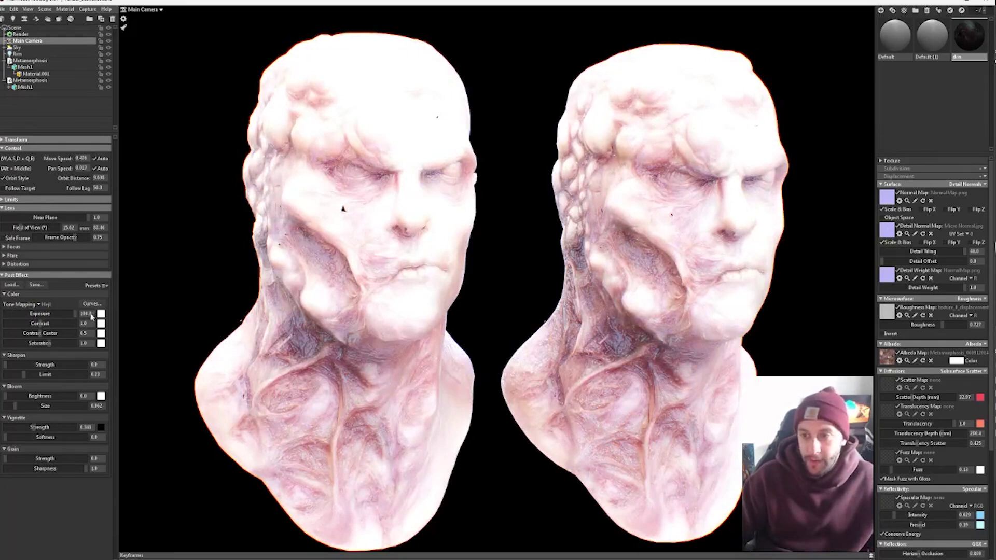
pyautogui.write('1')
pyautogui.press('Return')
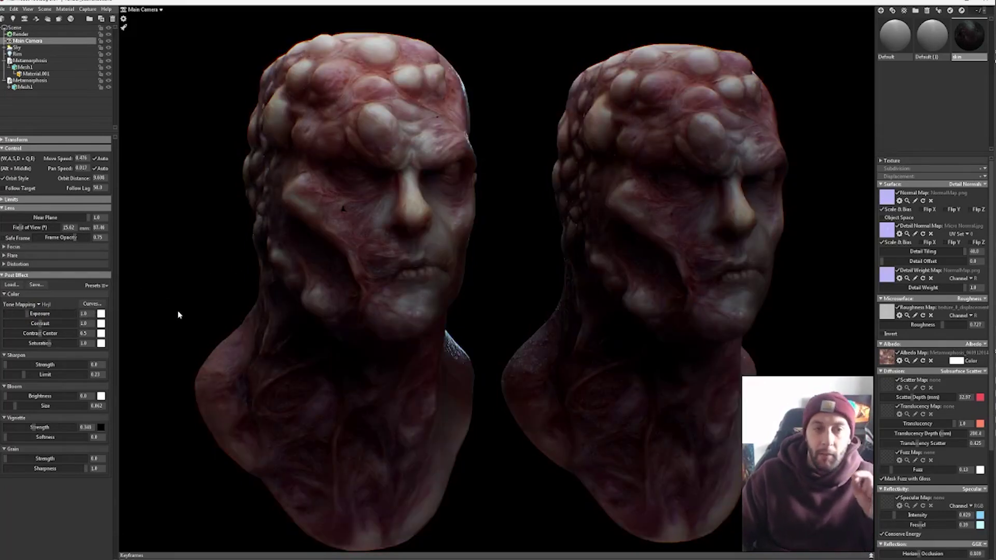
pyautogui.click(17, 275)
pyautogui.click(12, 148)
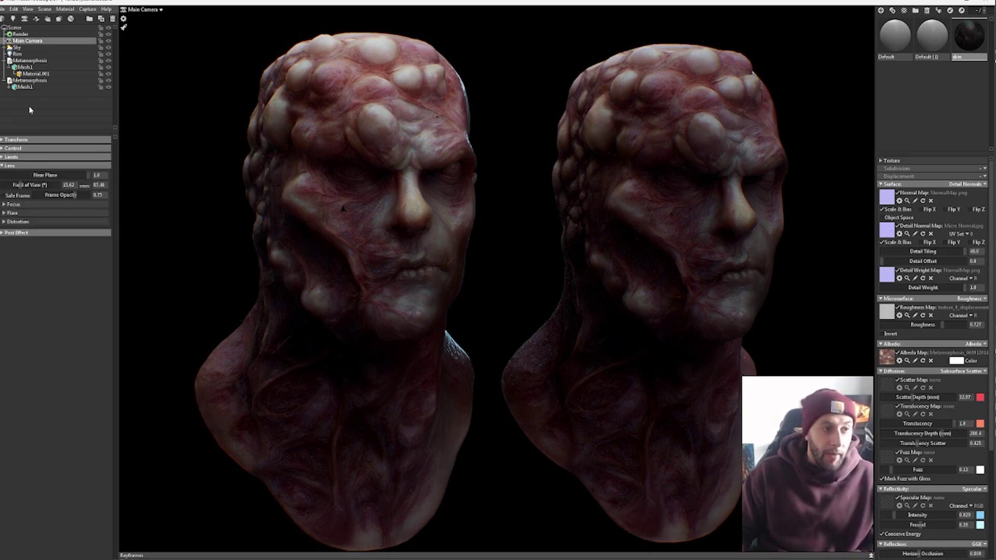
# - Preview different sky light presets on the busts, including Desert Road, Evening Clouds, Garage, Iowa Sunset, Lands End and Indoor Fluorescents
pyautogui.click(29, 48)
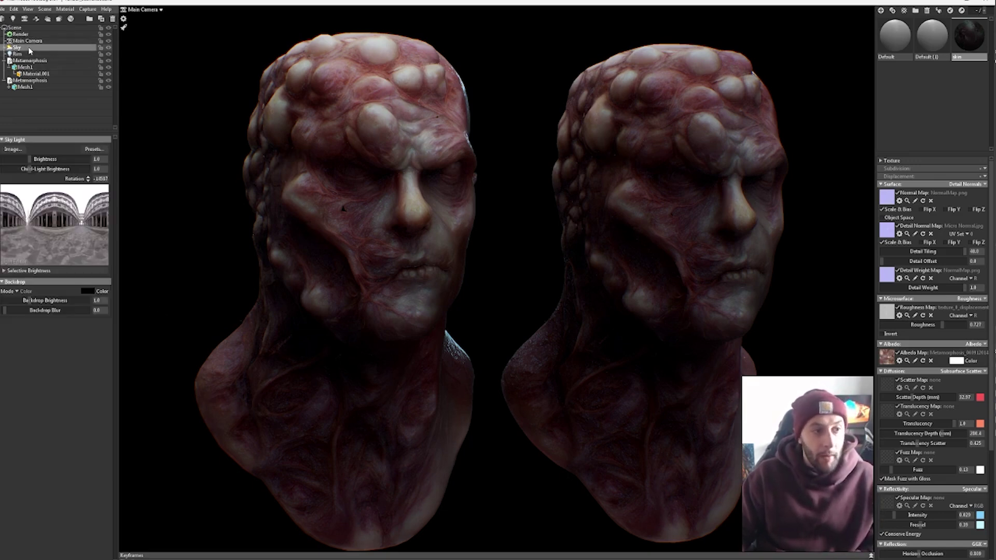
pyautogui.click(102, 149)
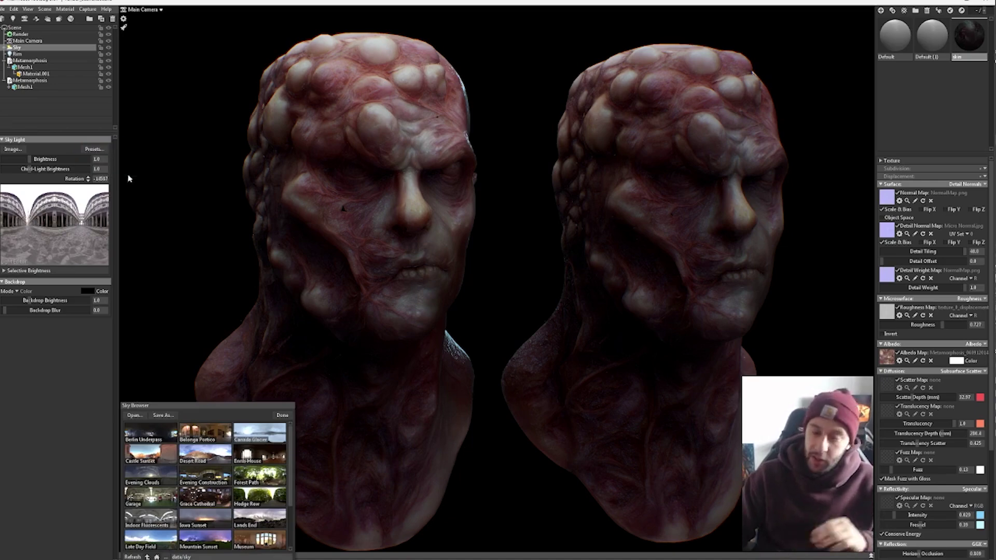
pyautogui.click(165, 436)
pyautogui.click(207, 435)
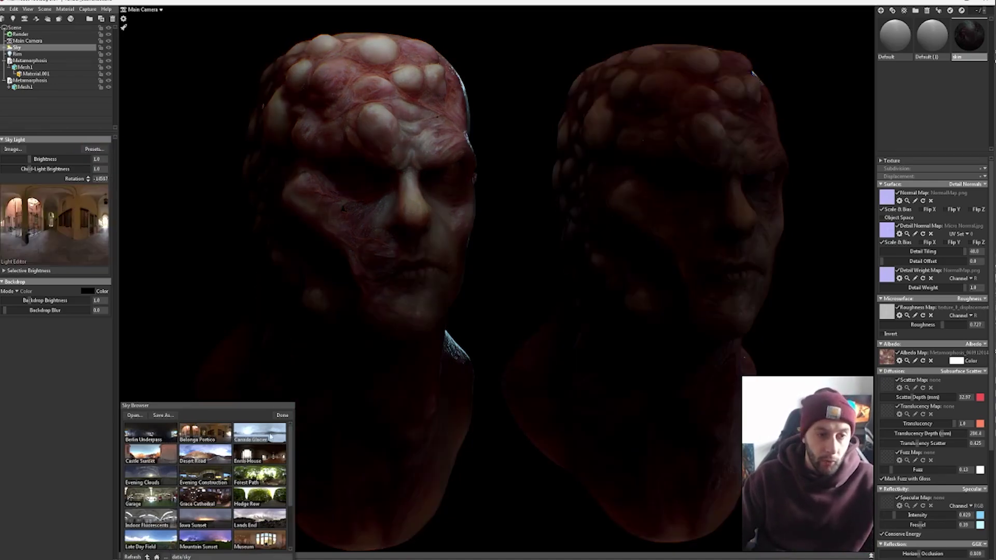
pyautogui.click(255, 434)
pyautogui.click(173, 458)
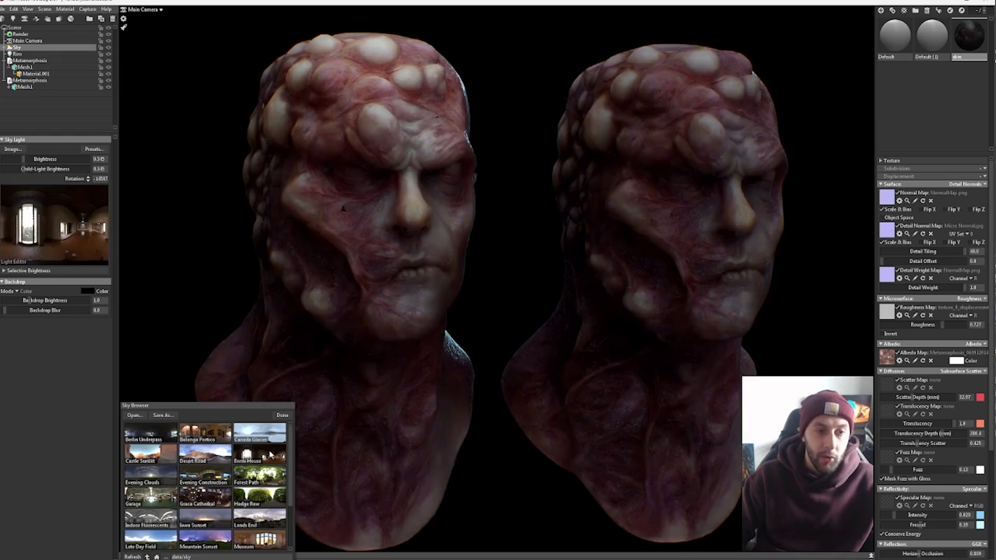
pyautogui.click(216, 456)
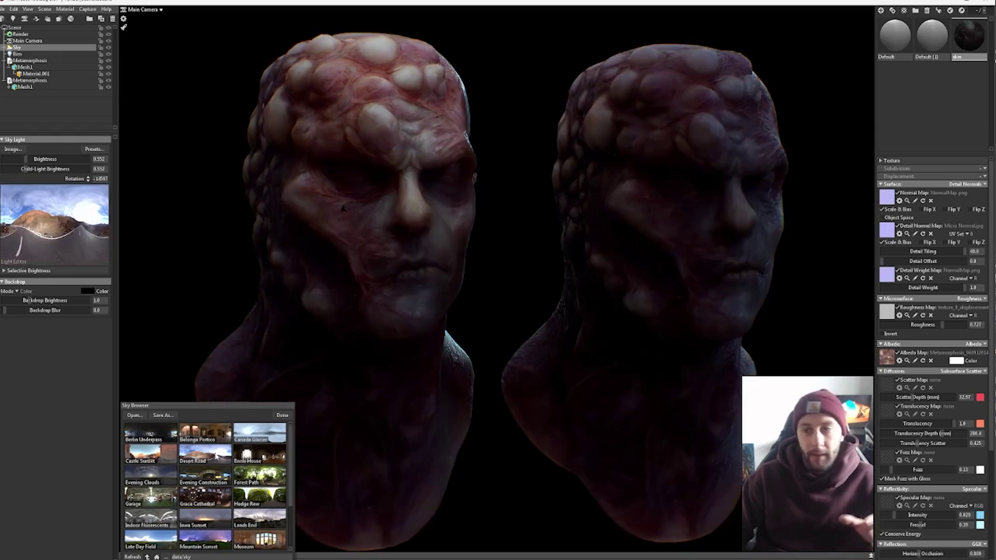
pyautogui.click(237, 475)
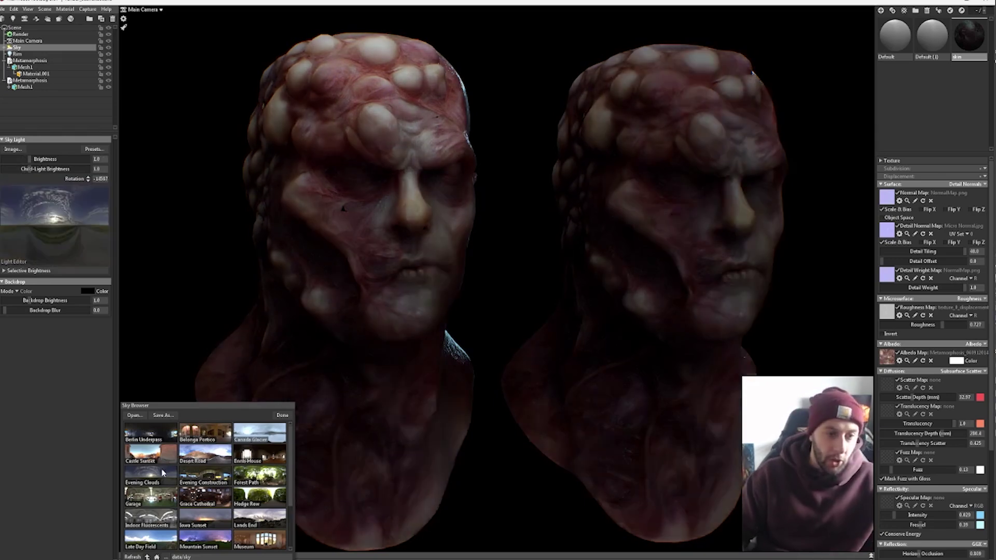
pyautogui.click(159, 498)
pyautogui.click(205, 498)
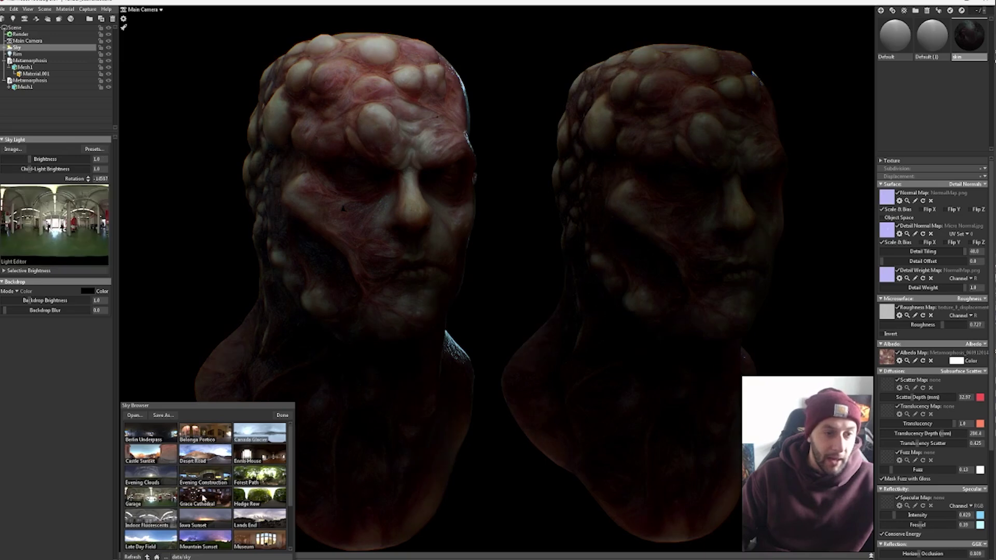
pyautogui.click(251, 498)
pyautogui.click(161, 516)
pyautogui.click(214, 520)
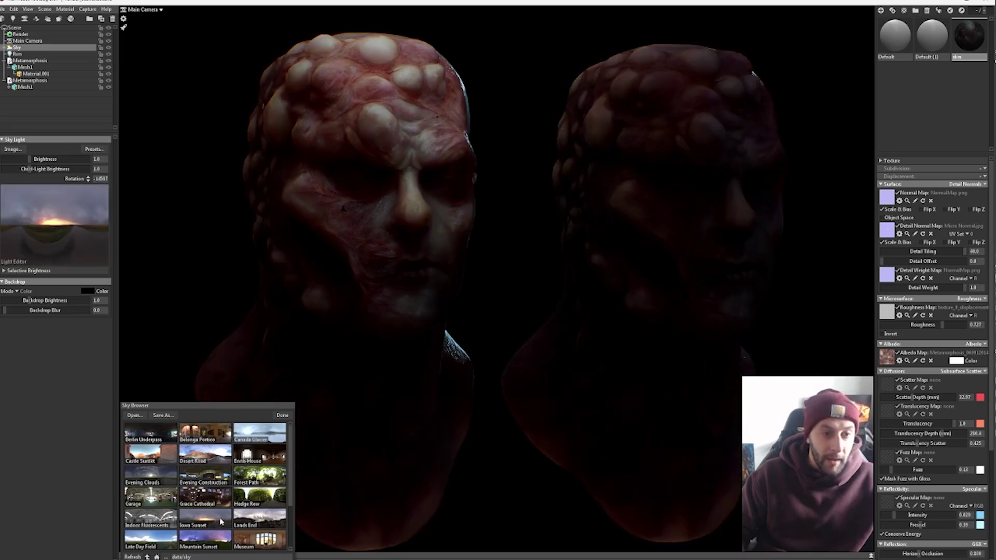
pyautogui.click(252, 519)
pyautogui.click(156, 518)
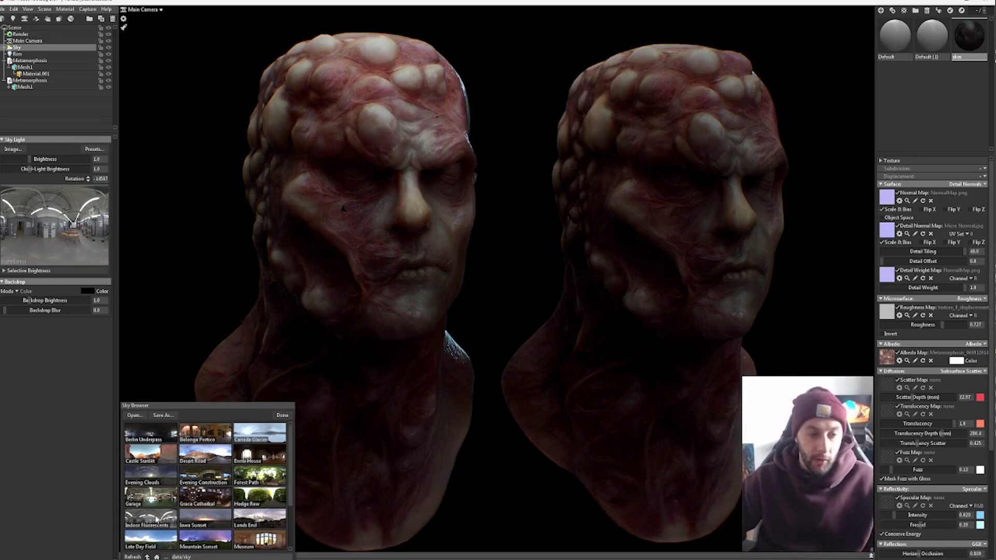
# - Preview further sky presets such as Mountain Sunset, Museum, Narita Plaza and Pisa Courtyard, and settle on Uffizi Gallery for the sky light
pyautogui.scroll(-1, 156, 519)
pyautogui.click(208, 499)
pyautogui.click(259, 499)
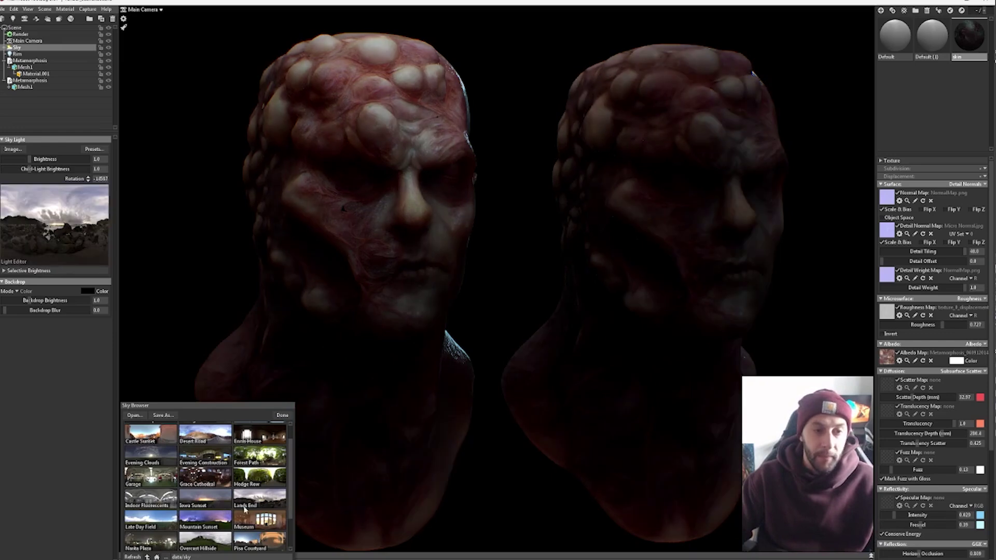
pyautogui.click(210, 519)
pyautogui.click(265, 520)
pyautogui.click(151, 542)
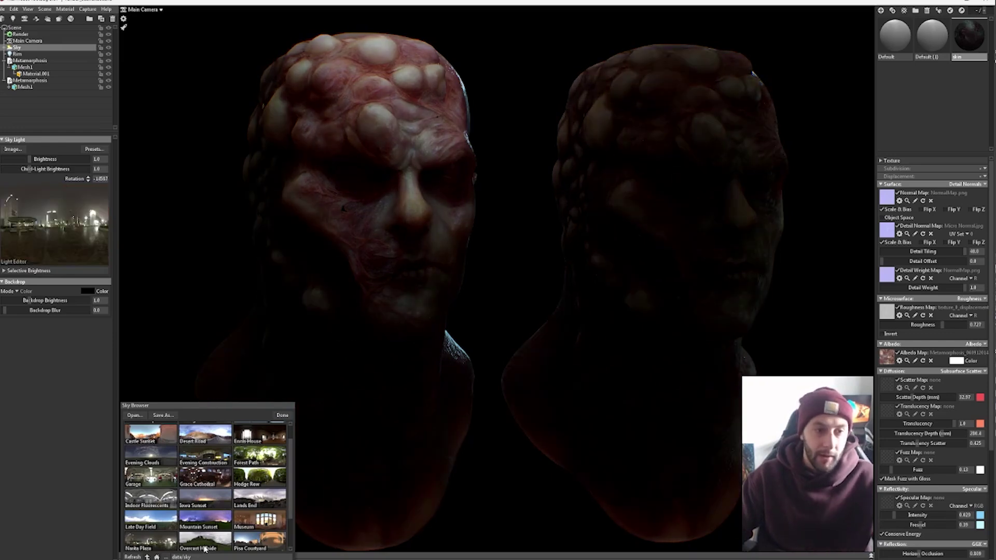
pyautogui.click(207, 543)
pyautogui.click(260, 542)
pyautogui.scroll(-2, 249, 526)
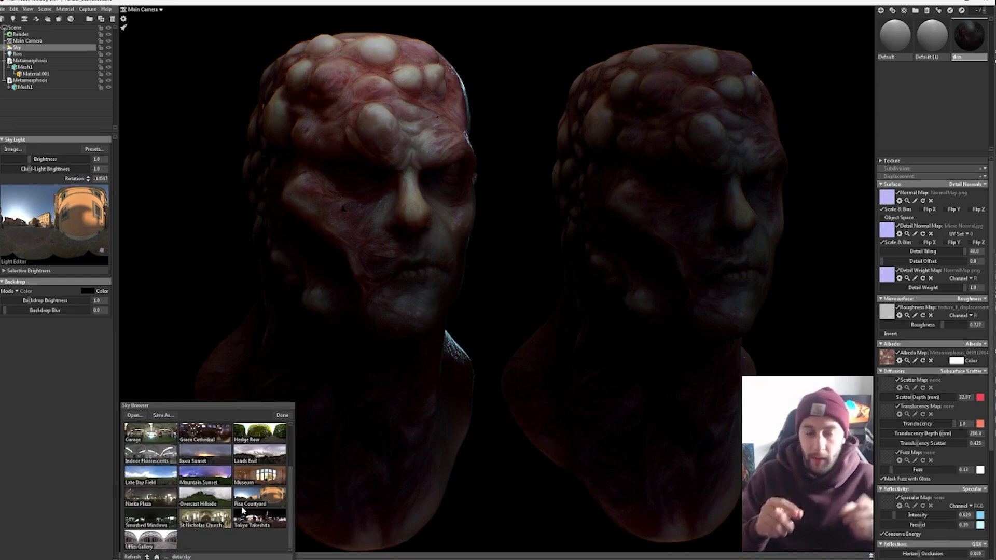
pyautogui.click(155, 542)
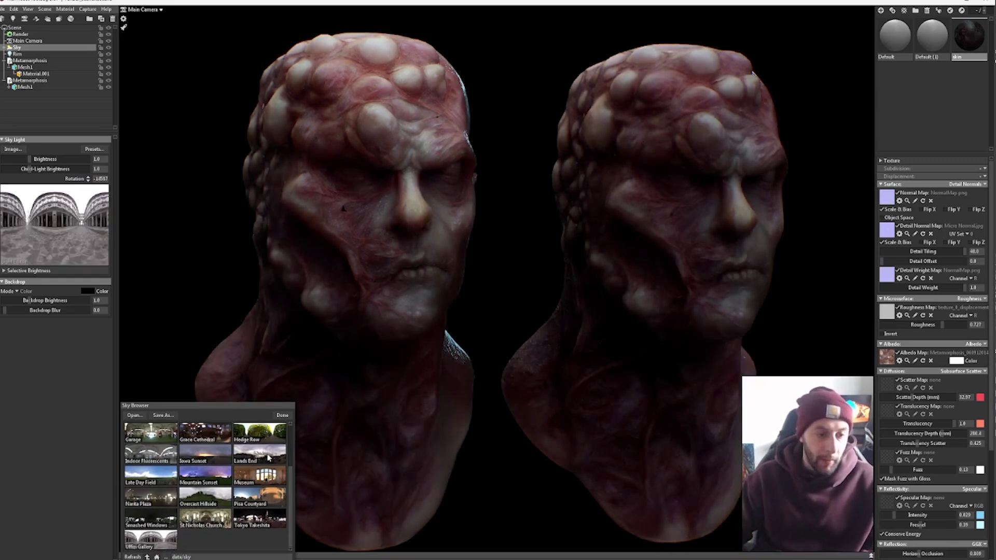
pyautogui.click(283, 417)
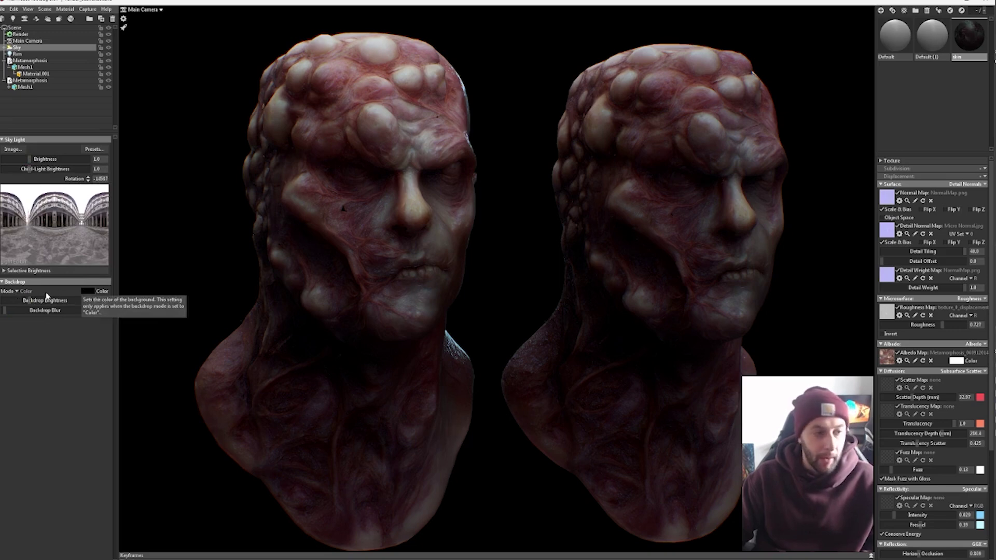
# - Try the Ambient Sky backdrop with its Backdrop Brightness lowered almost to black, and set the backdrop mode back to Color
pyautogui.click(15, 292)
pyautogui.click(41, 314)
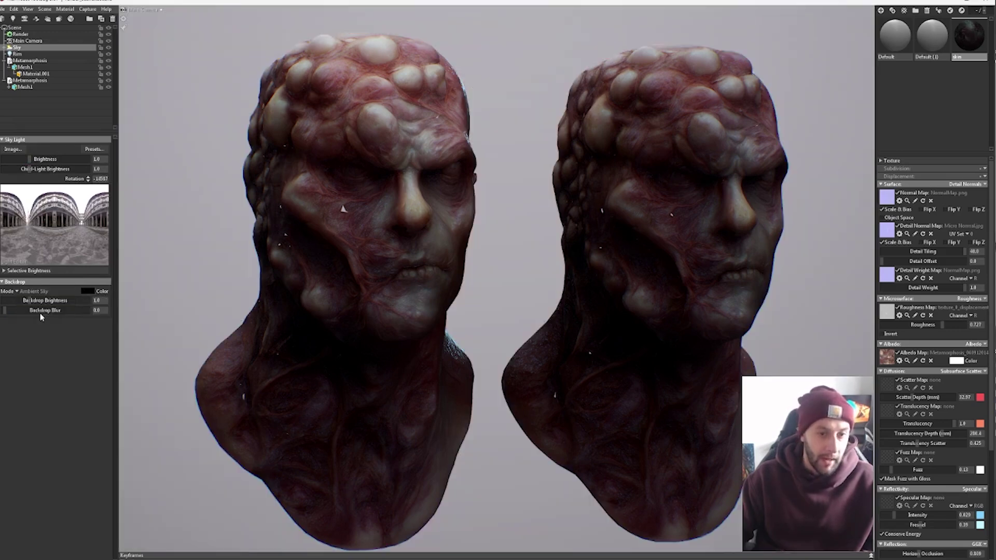
pyautogui.moveTo(32, 302); pyautogui.dragTo(13, 307)
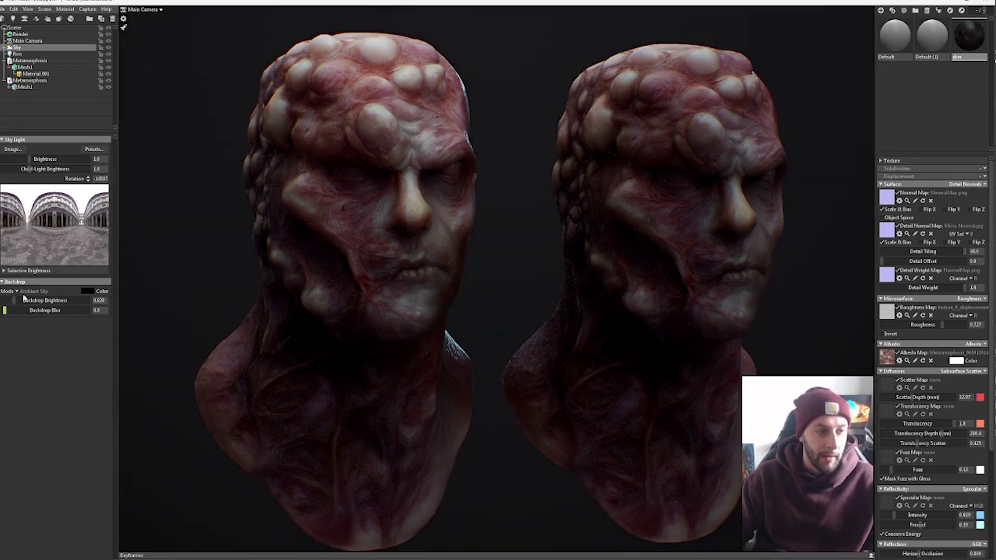
pyautogui.click(18, 292)
pyautogui.click(24, 293)
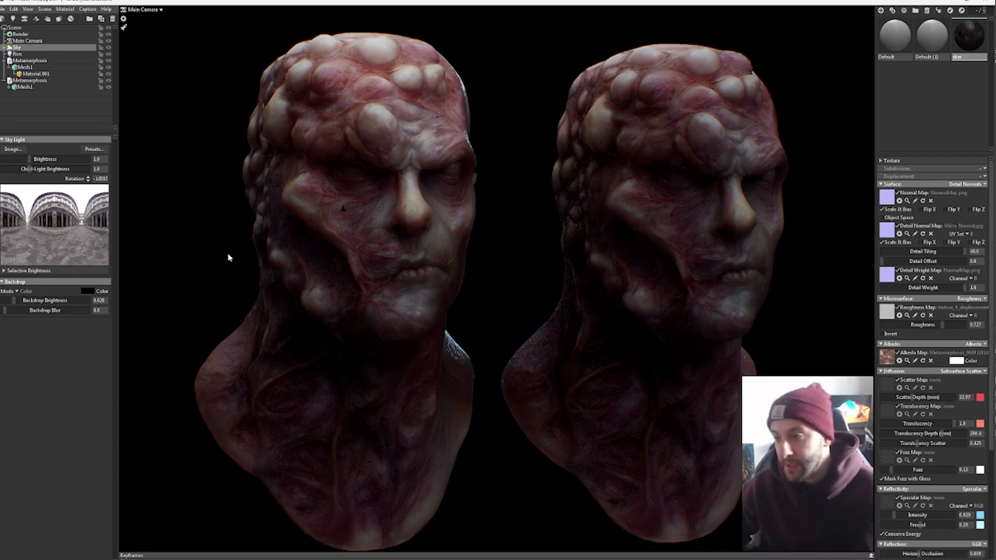
# - Collapse the Metamorphosis groups in the scene outline, and reveal the Rim light's settings and the Sky's child spot lights
pyautogui.click(3, 60)
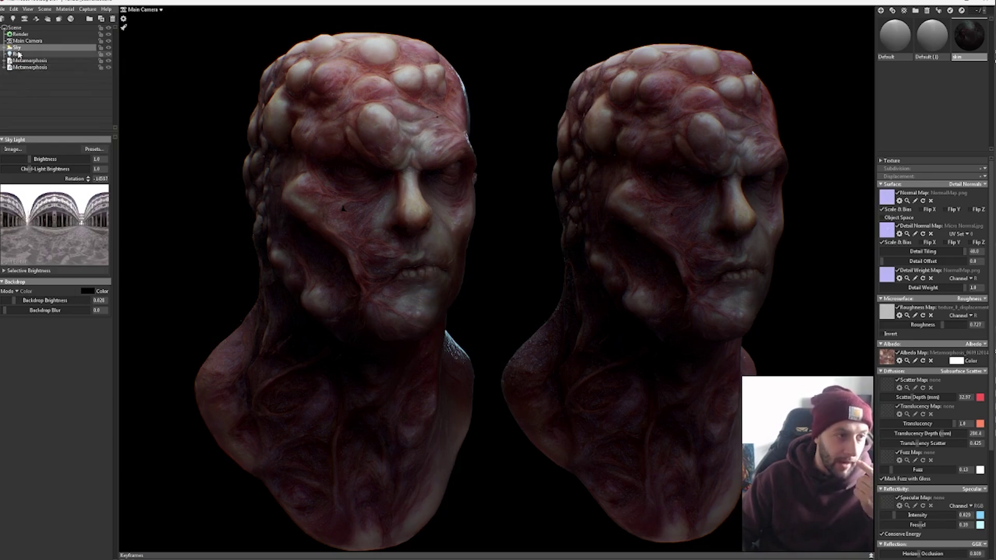
pyautogui.click(19, 54)
pyautogui.click(4, 47)
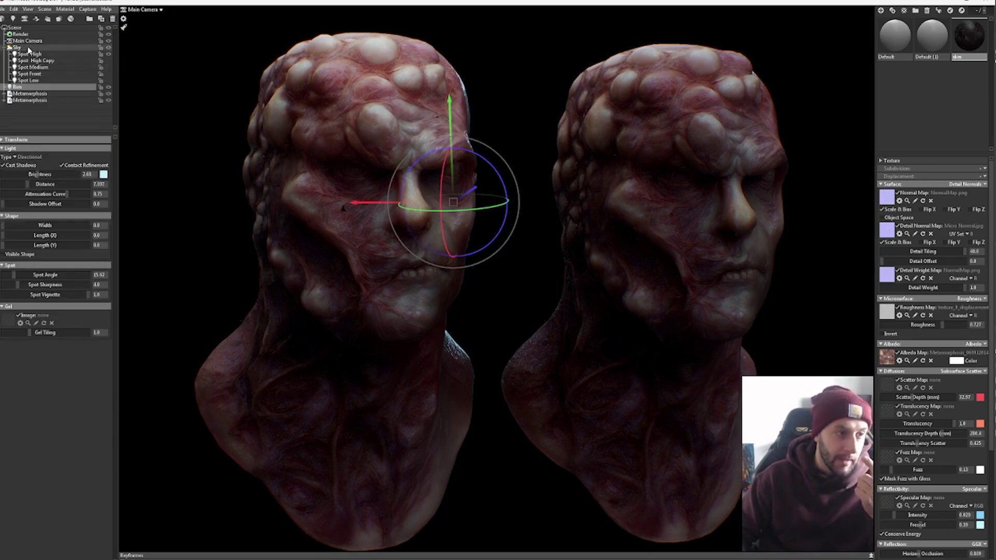
pyautogui.click(28, 48)
# - Inspect the Spot High light's position and cone above the busts, toggling its visibility off and on
pyautogui.click(41, 55)
pyautogui.scroll(-4, 404, 189)
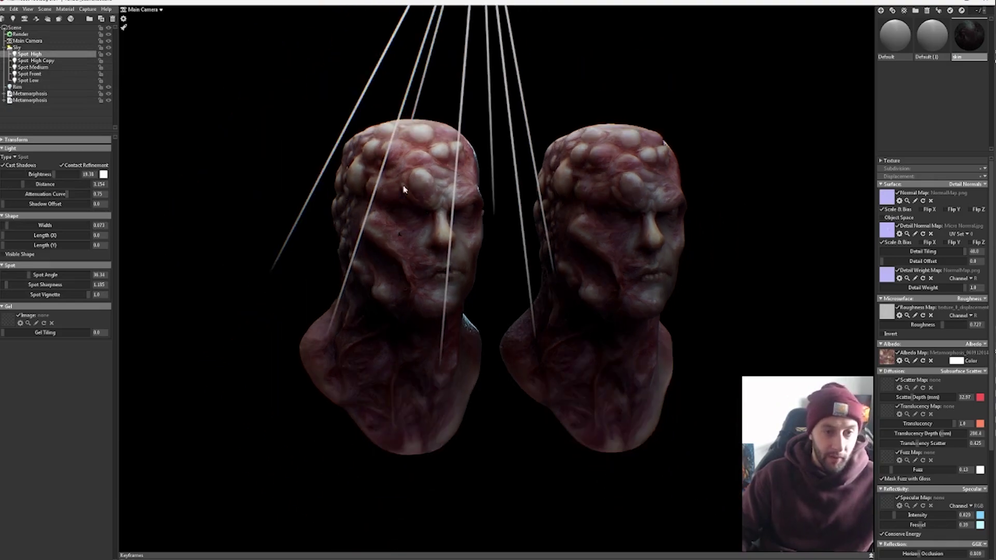
pyautogui.scroll(-5, 404, 189)
pyautogui.moveTo(584, 183); pyautogui.dragTo(531, 129)
pyautogui.click(531, 128)
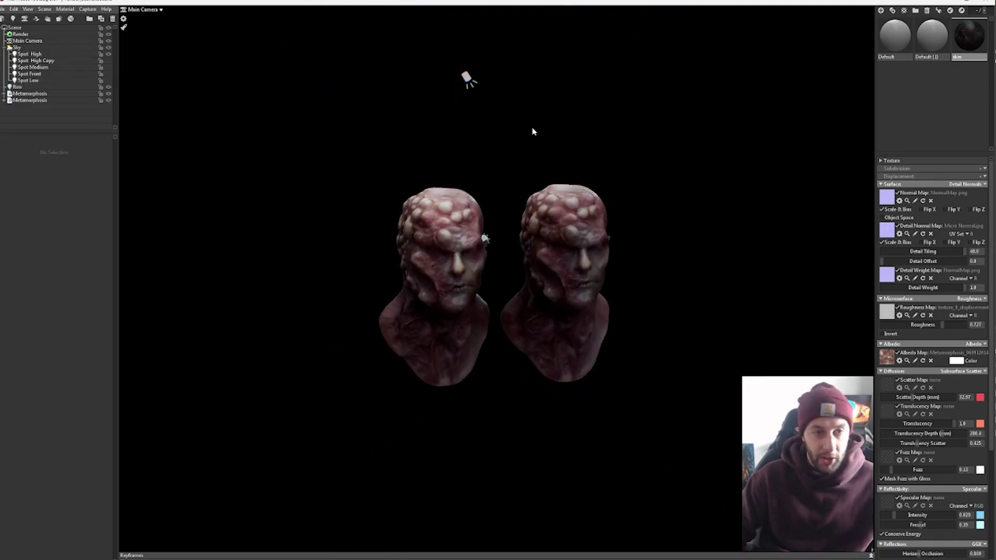
pyautogui.click(69, 54)
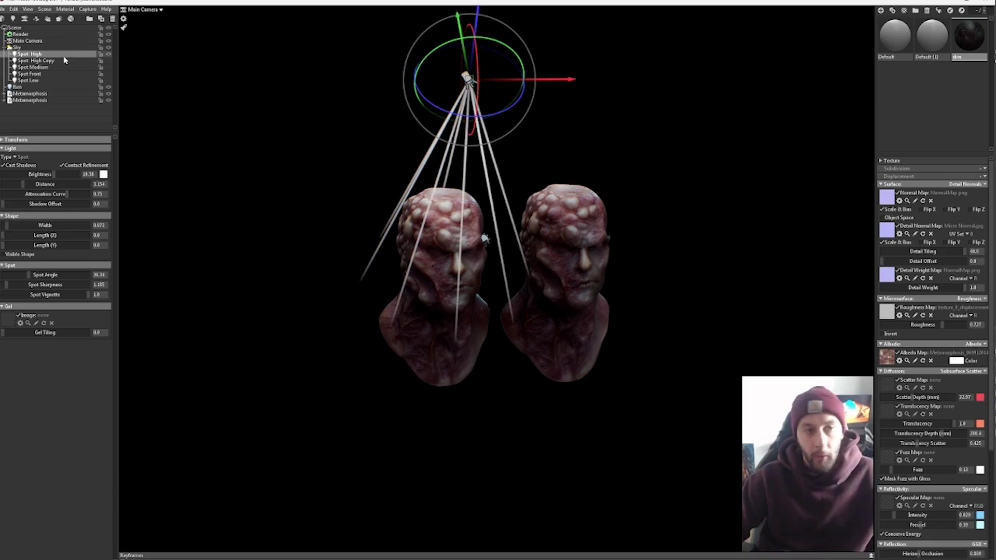
pyautogui.click(107, 54)
pyautogui.click(108, 55)
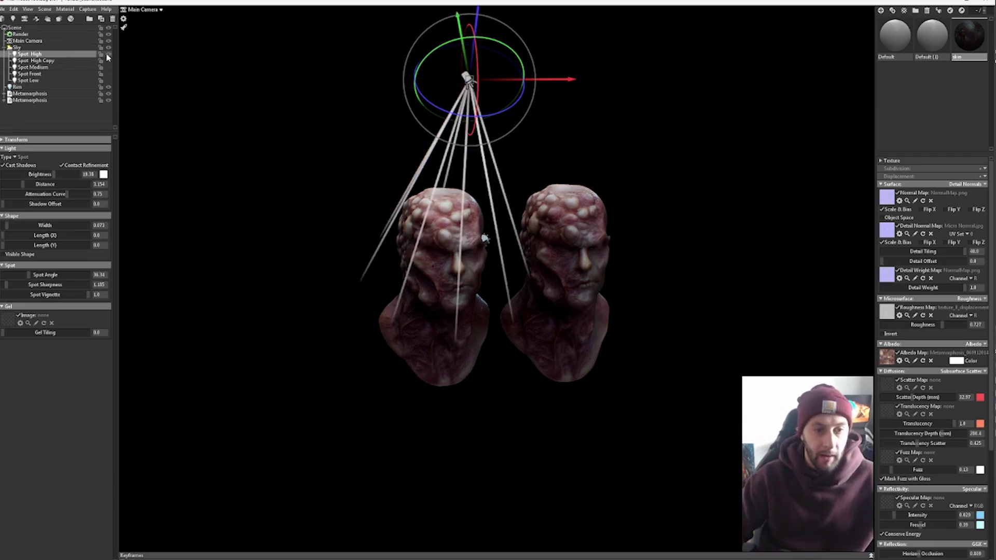
# - Compare the busts up close with the Spot High light hidden and shown
pyautogui.click(108, 55)
pyautogui.click(108, 55)
pyautogui.click(108, 55)
pyautogui.click(620, 131)
pyautogui.scroll(5, 440, 215)
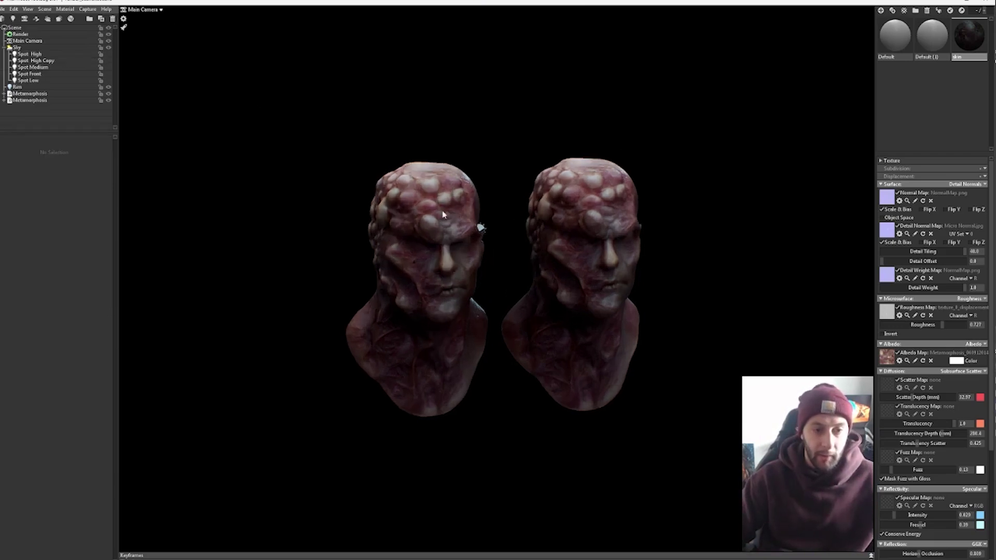
pyautogui.moveTo(496, 230); pyautogui.dragTo(536, 235, button='middle')
pyautogui.scroll(2, 536, 235)
pyautogui.moveTo(535, 235); pyautogui.dragTo(539, 225)
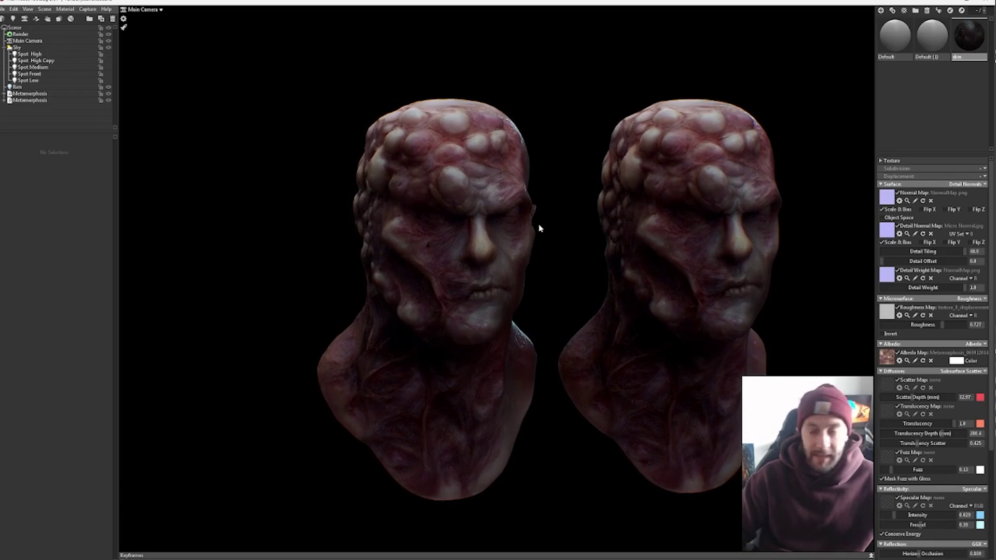
pyautogui.click(108, 54)
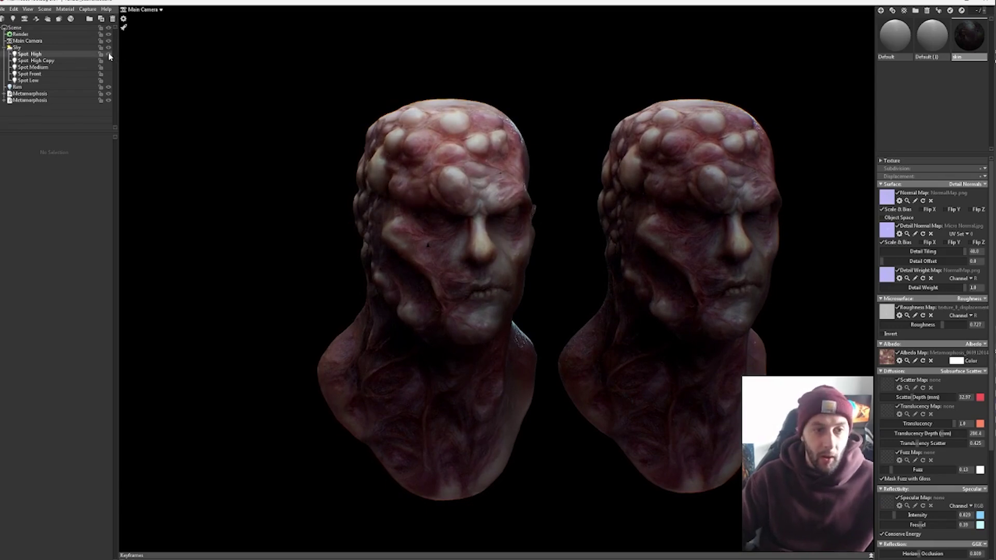
pyautogui.click(108, 54)
pyautogui.click(108, 54)
pyautogui.click(109, 54)
pyautogui.click(108, 54)
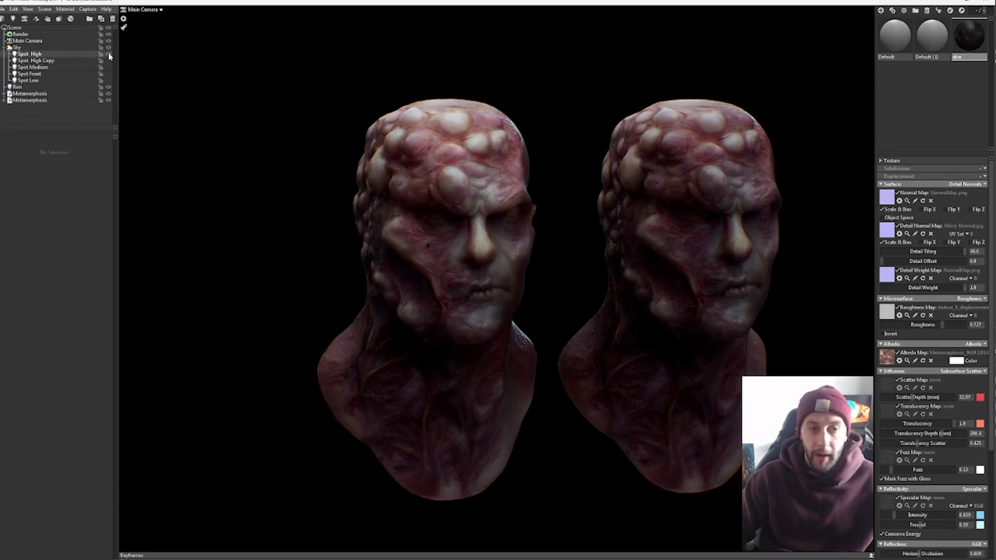
# - Duplicate the Spot High light and bring the copy down low in front of the left bust
pyautogui.click(41, 55)
pyautogui.scroll(-5, 396, 160)
pyautogui.hotkey('ctrl', 'd')
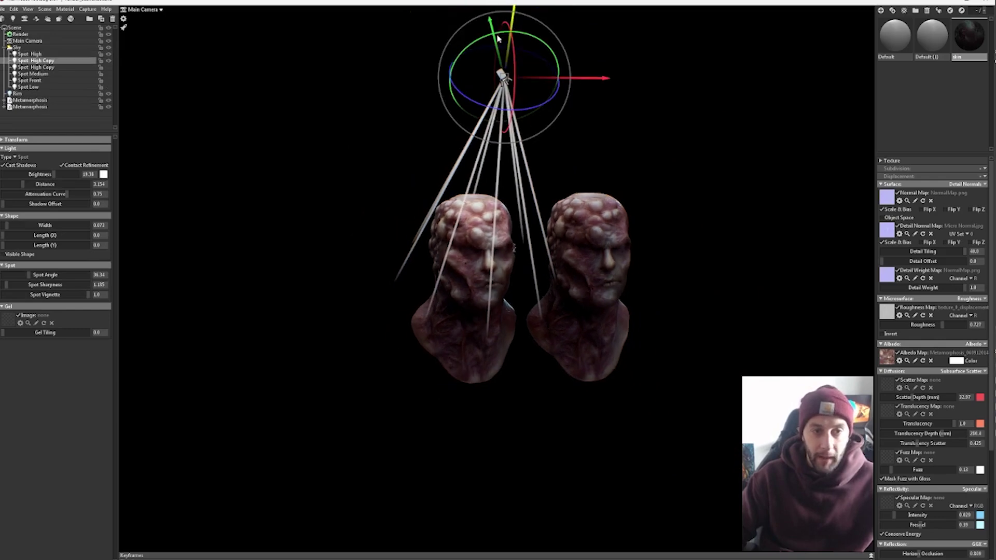
pyautogui.moveTo(497, 44); pyautogui.dragTo(544, 231)
pyautogui.moveTo(544, 232); pyautogui.dragTo(544, 227, button='middle')
pyautogui.moveTo(562, 233)
pyautogui.mouseDown()
pyautogui.moveTo(563, 277)
pyautogui.moveTo(564, 249)
pyautogui.mouseUp()
pyautogui.moveTo(649, 267); pyautogui.dragTo(476, 264)
pyautogui.moveTo(699, 304); pyautogui.dragTo(696, 326)
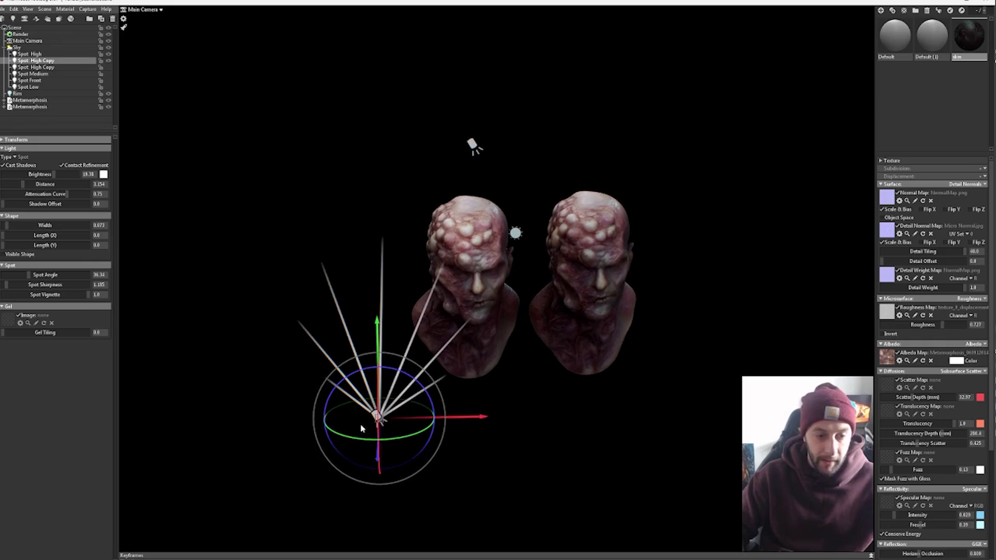
# - Adjust the duplicated spot light's height and rotate it to aim upward at the left bust
pyautogui.moveTo(378, 462); pyautogui.dragTo(371, 370)
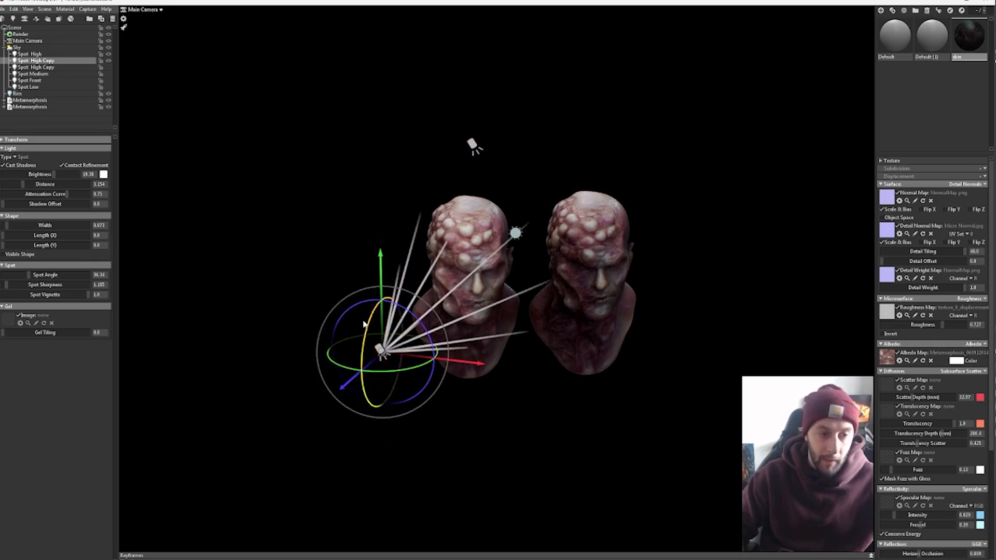
pyautogui.moveTo(365, 322); pyautogui.dragTo(364, 339)
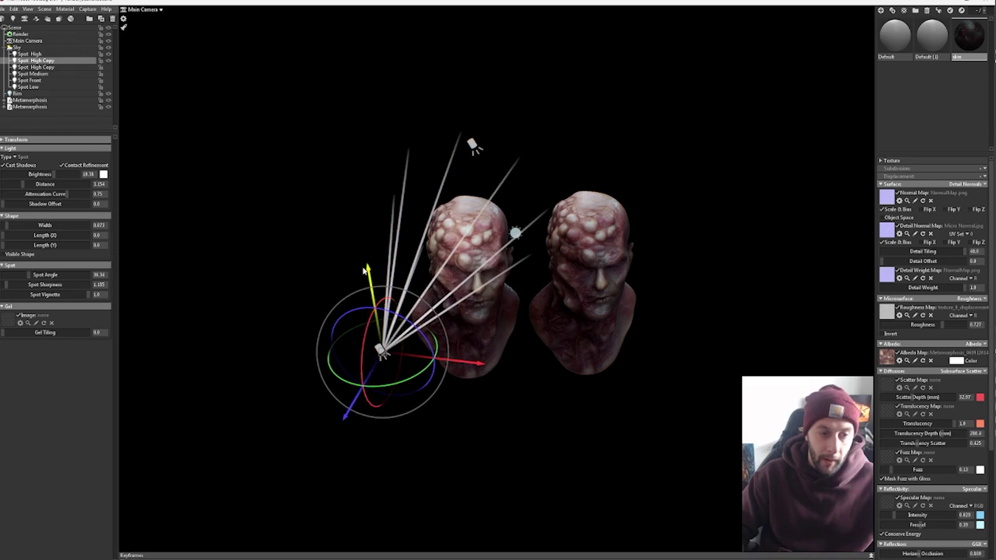
pyautogui.moveTo(371, 285); pyautogui.dragTo(385, 375)
pyautogui.keyDown('alt'); pyautogui.moveTo(641, 437); pyautogui.dragTo(653, 391); pyautogui.keyUp('alt')
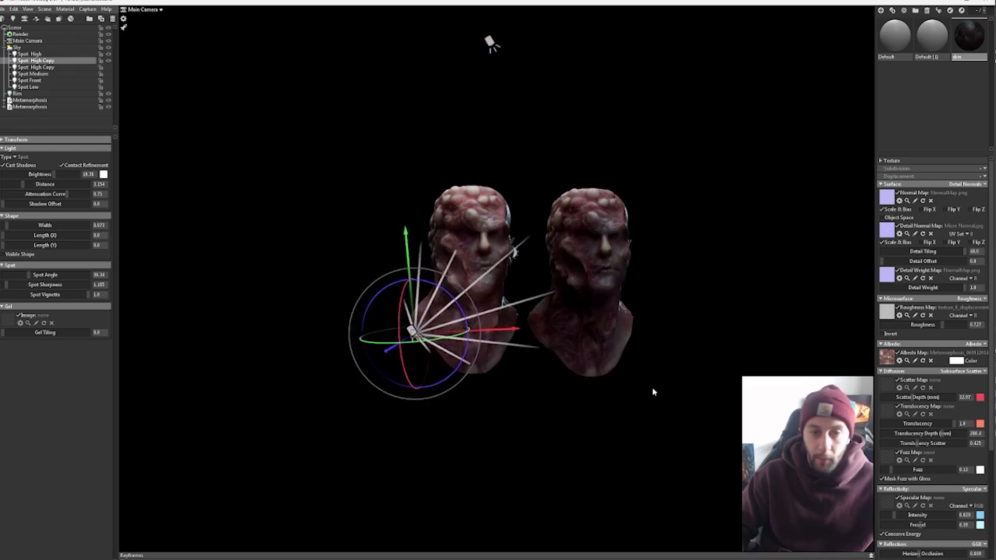
# - Examine the left bust's face and neck up close with the duplicated low spot light switched off and on
pyautogui.scroll(3, 429, 252)
pyautogui.keyDown('alt'); pyautogui.moveTo(428, 252); pyautogui.dragTo(576, 281, button='right'); pyautogui.keyUp('alt')
pyautogui.click(576, 282)
pyautogui.keyDown('alt'); pyautogui.moveTo(576, 282); pyautogui.dragTo(621, 298); pyautogui.keyUp('alt')
pyautogui.keyDown('alt'); pyautogui.moveTo(620, 298); pyautogui.dragTo(618, 285, button='middle'); pyautogui.keyUp('alt')
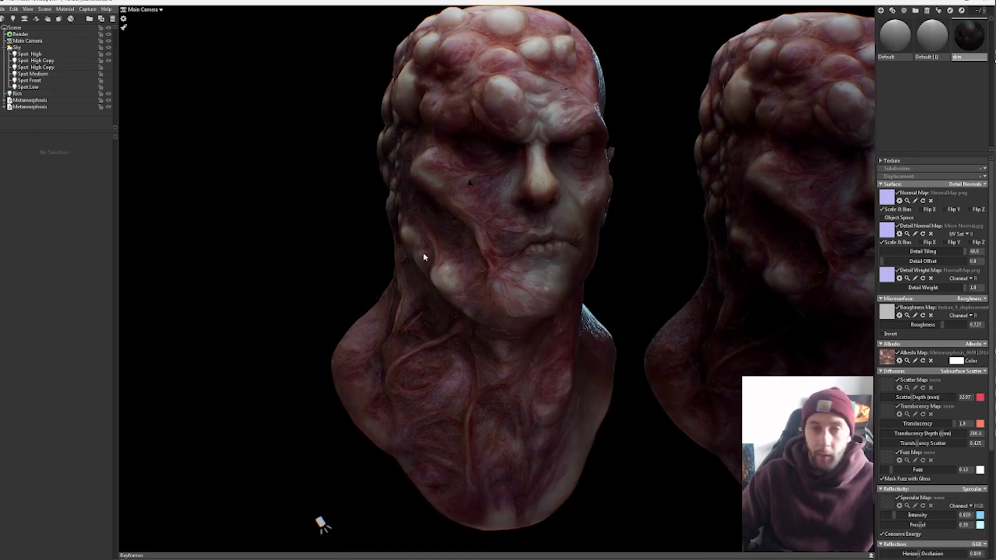
pyautogui.click(108, 61)
pyautogui.click(108, 61)
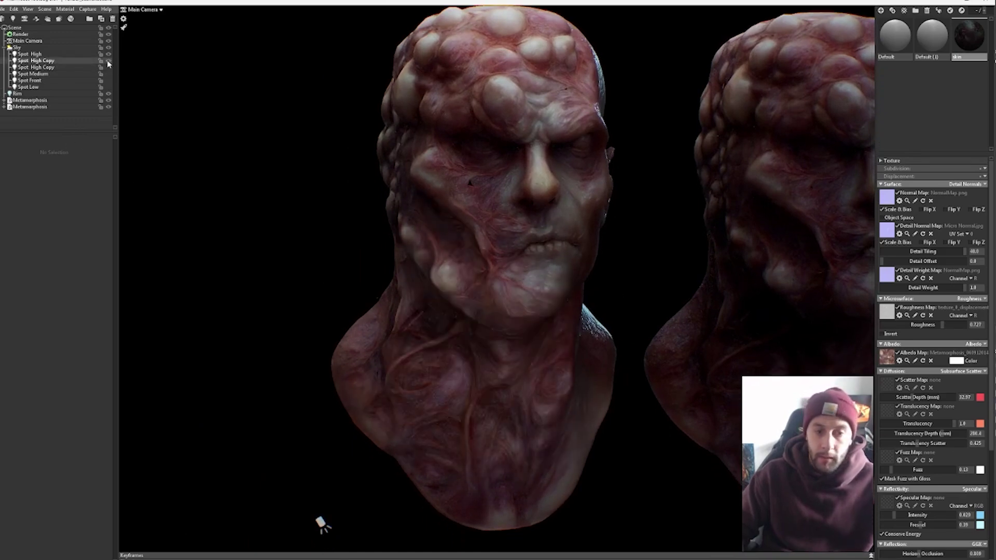
pyautogui.click(108, 61)
pyautogui.click(108, 62)
pyautogui.click(108, 61)
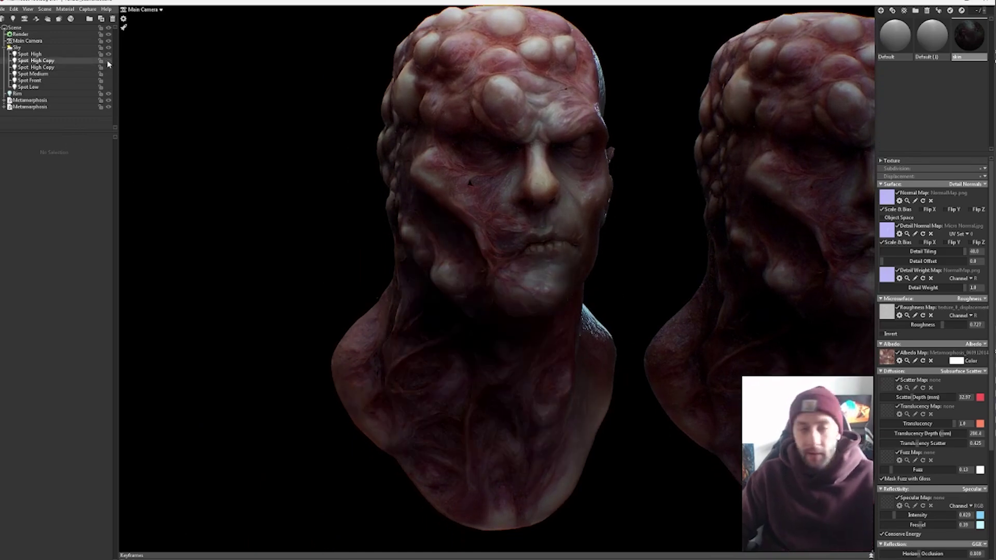
# - Delete the duplicated spot light from the Sky group
pyautogui.click(62, 65)
pyautogui.press('Delete')
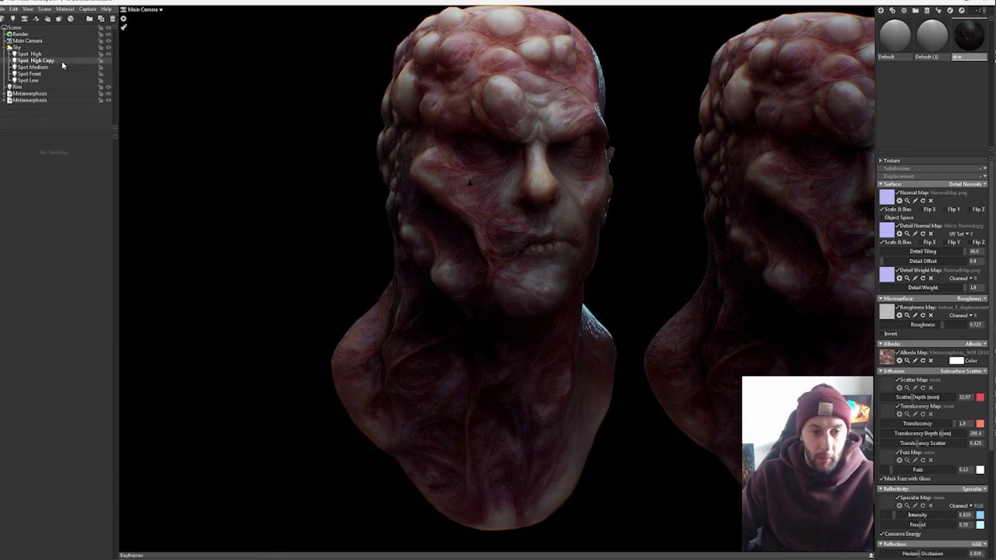
pyautogui.scroll(-2, 692, 181)
pyautogui.moveTo(706, 236); pyautogui.dragTo(669, 235, button='middle')
pyautogui.moveTo(670, 239); pyautogui.dragTo(628, 248)
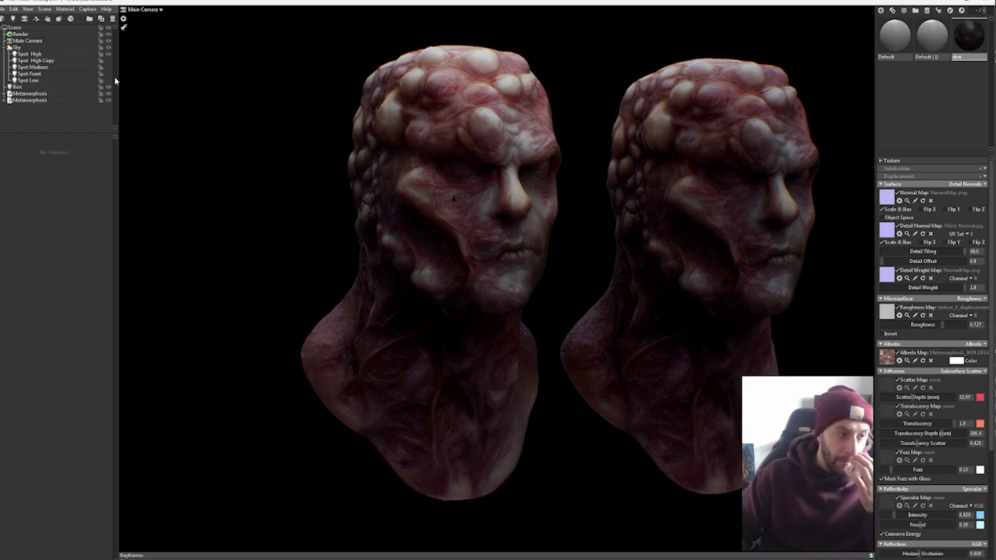
# - Collapse the Sky group in the scene outline and inspect the Rim light's placement from behind the busts
pyautogui.click(4, 48)
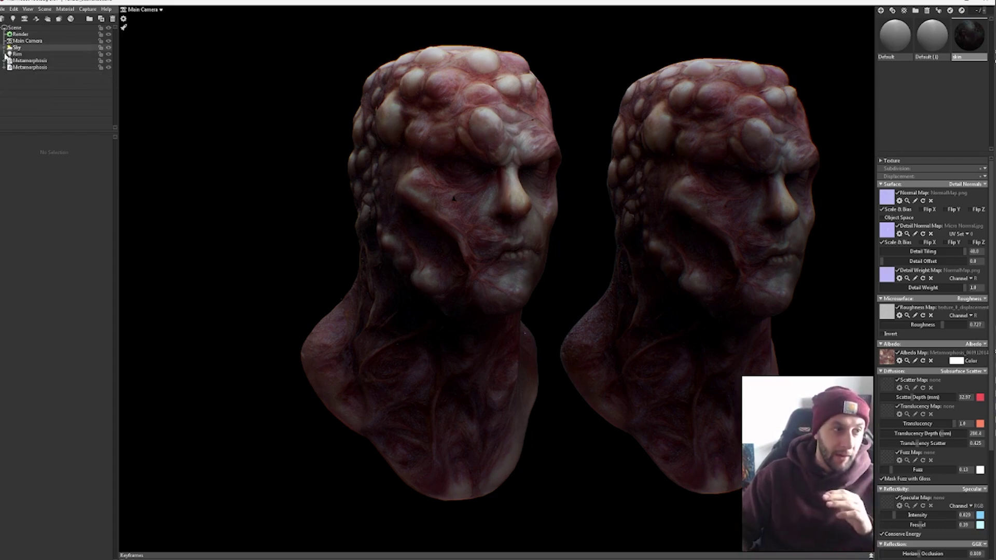
pyautogui.click(17, 54)
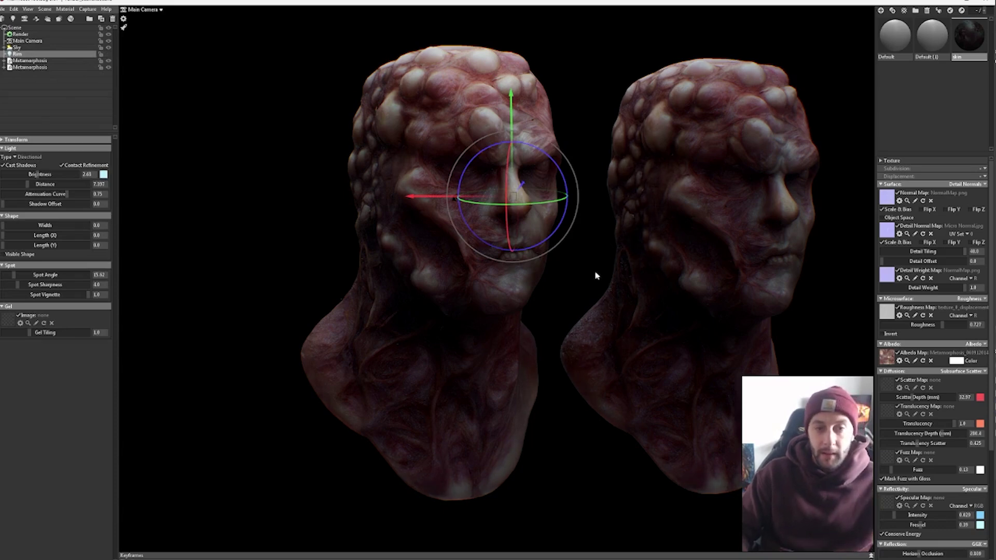
pyautogui.keyDown('alt'); pyautogui.moveTo(596, 273); pyautogui.dragTo(389, 257); pyautogui.keyUp('alt')
pyautogui.click(393, 62)
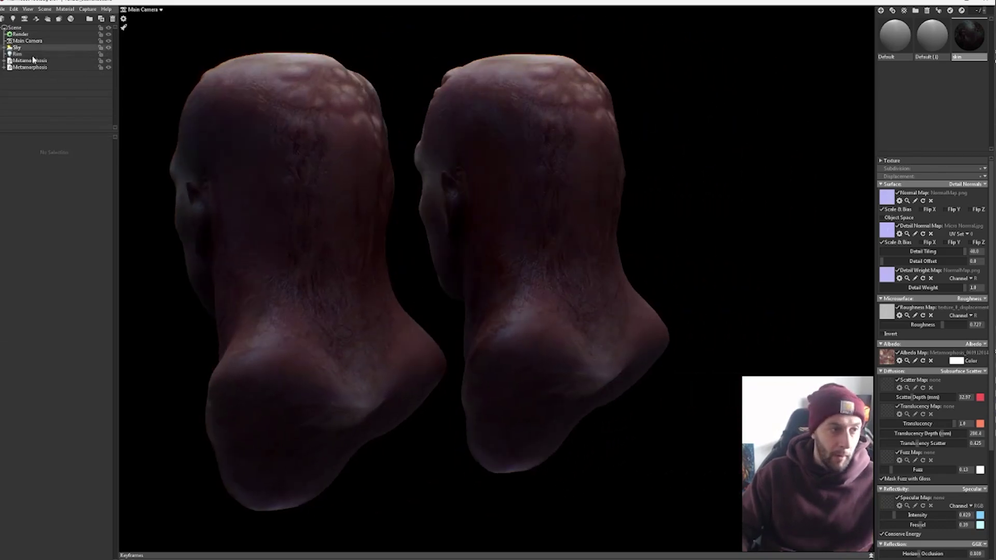
# - Make the Rim light visible, with its Distance set to 0.328 and its Brightness to 15.94
pyautogui.click(33, 55)
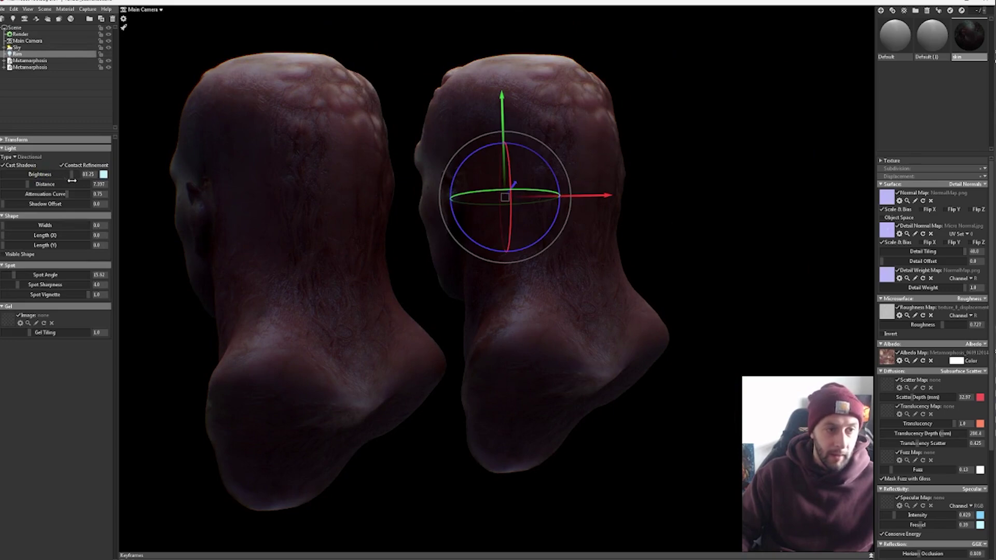
pyautogui.scroll(-3, 438, 206)
pyautogui.keyDown('alt'); pyautogui.moveTo(745, 214); pyautogui.dragTo(753, 246); pyautogui.keyUp('alt')
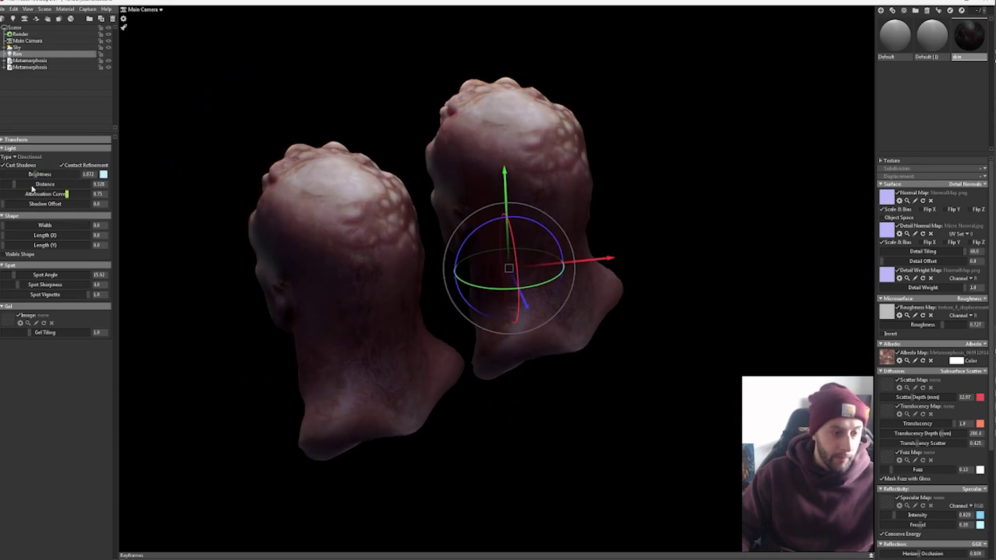
pyautogui.click(108, 57)
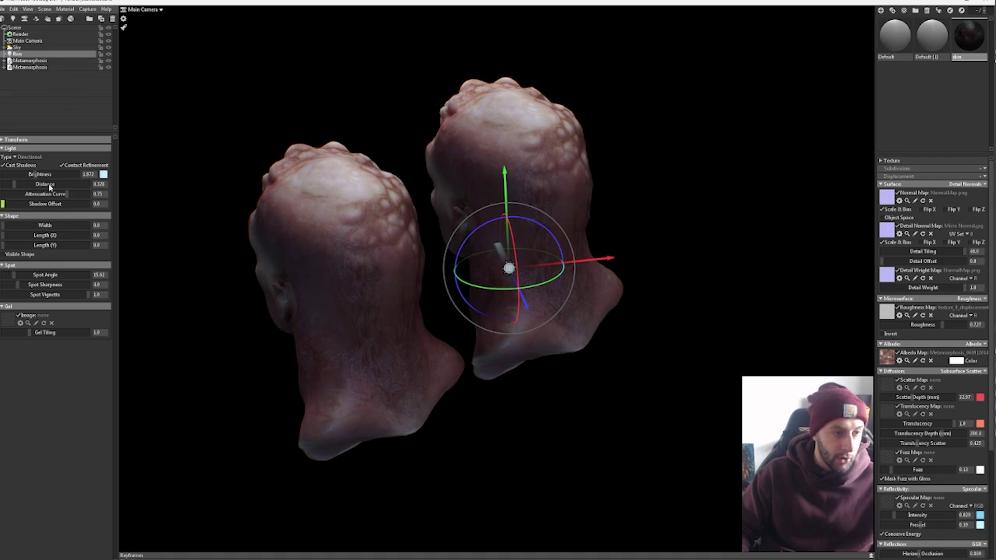
pyautogui.moveTo(37, 175); pyautogui.dragTo(51, 194)
pyautogui.keyDown('alt'); pyautogui.moveTo(400, 248); pyautogui.dragTo(575, 236); pyautogui.keyUp('alt')
pyautogui.click(766, 176)
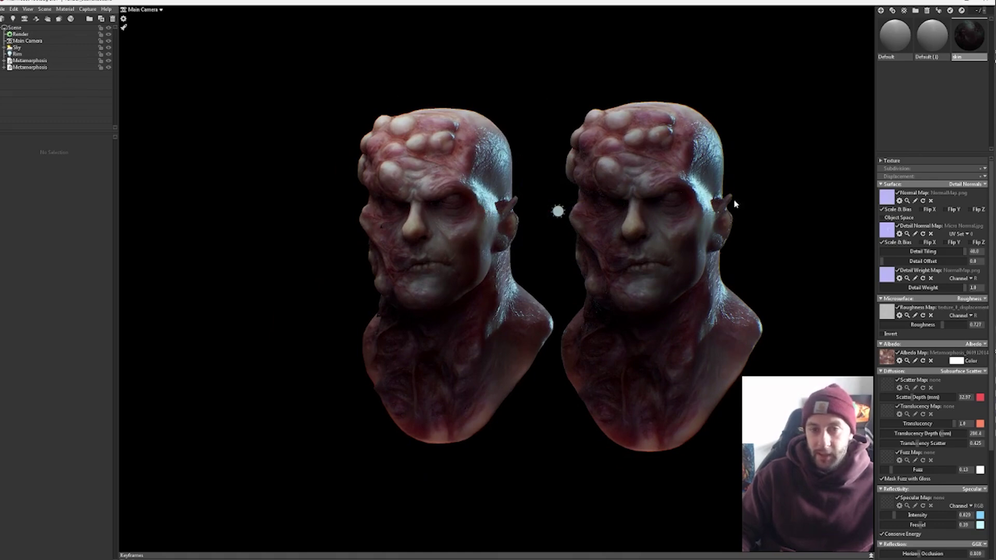
# - Compare the lit side of both busts with the Rim light hidden and shown
pyautogui.scroll(3, 726, 210)
pyautogui.keyDown('alt'); pyautogui.moveTo(717, 222); pyautogui.dragTo(664, 236, button='middle'); pyautogui.keyUp('alt')
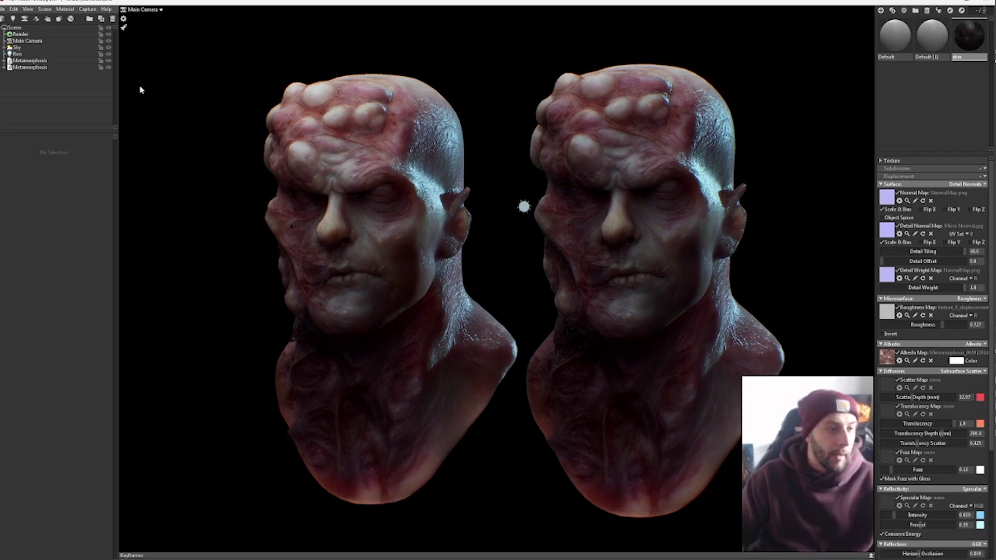
pyautogui.click(109, 54)
pyautogui.click(109, 55)
pyautogui.click(109, 54)
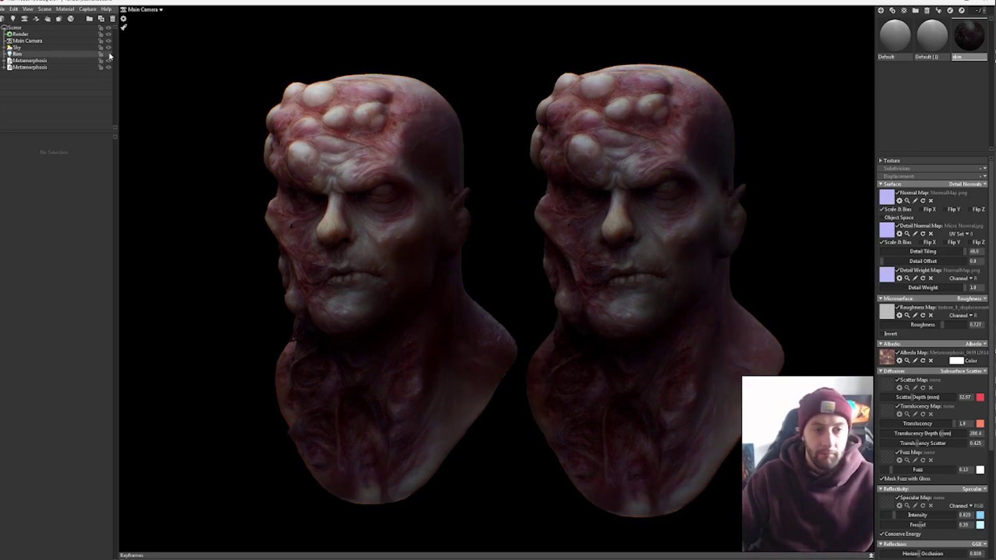
pyautogui.click(109, 55)
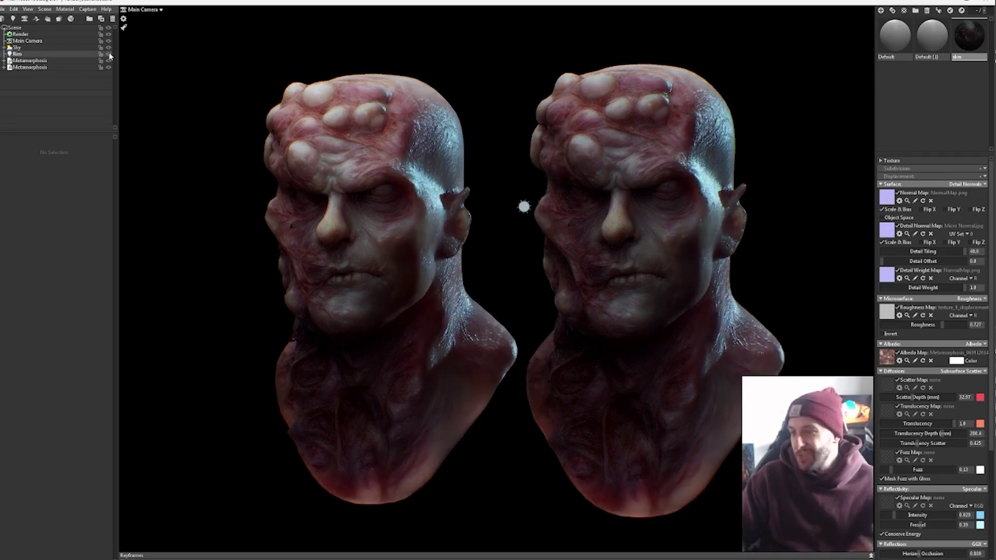
# - Try a light pink colour for the Rim light, and settle on pale cyan
pyautogui.click(63, 54)
pyautogui.click(104, 174)
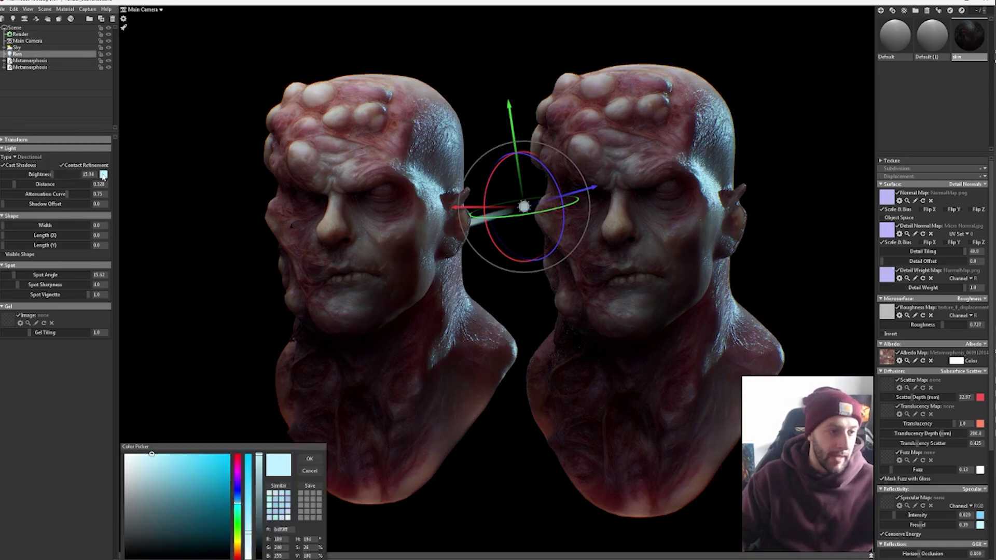
pyautogui.moveTo(240, 506); pyautogui.dragTo(227, 424)
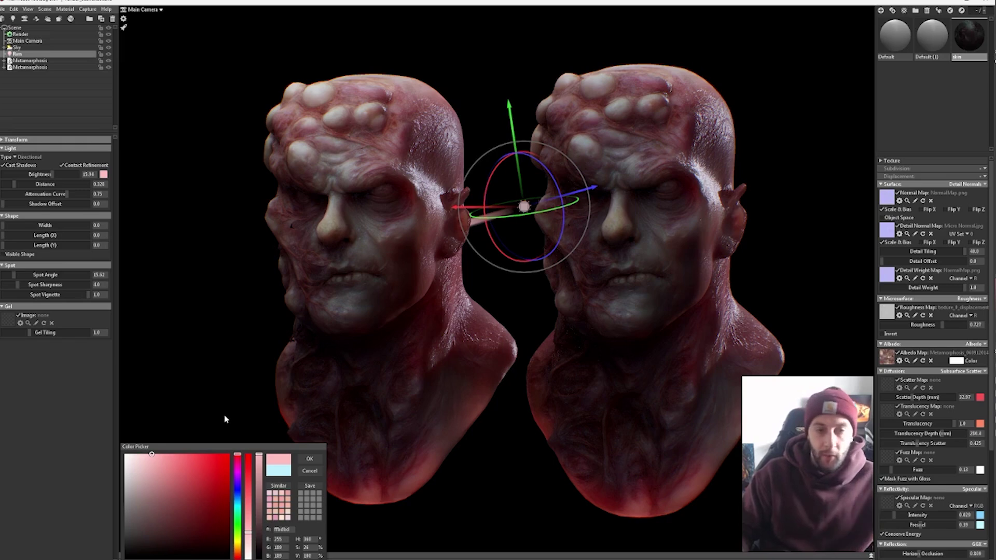
pyautogui.moveTo(235, 470); pyautogui.dragTo(246, 515)
pyautogui.click(310, 460)
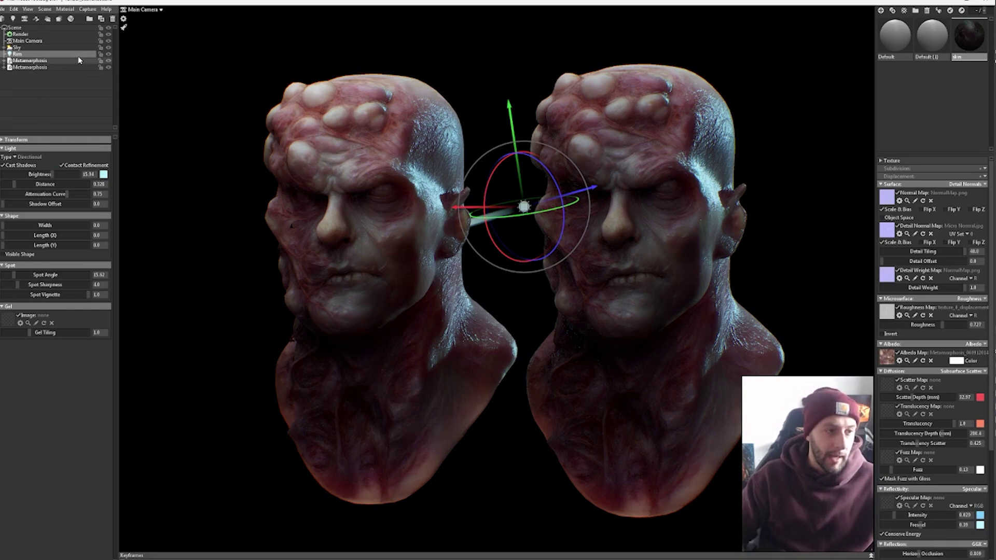
# - Check the Rim light off and on, and lower its Brightness for a subtler edge highlight
pyautogui.click(108, 54)
pyautogui.click(108, 56)
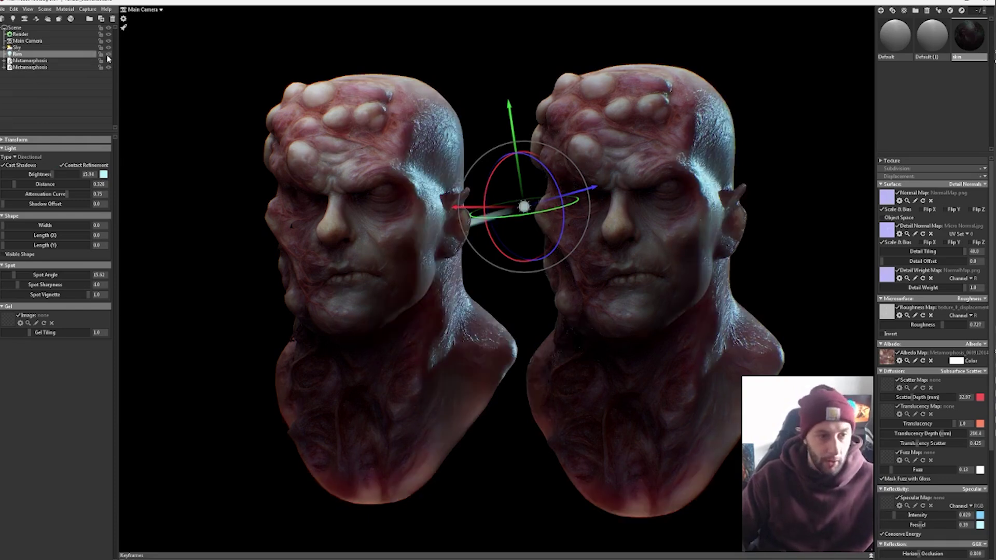
pyautogui.moveTo(48, 174); pyautogui.dragTo(38, 177)
pyautogui.click(197, 156)
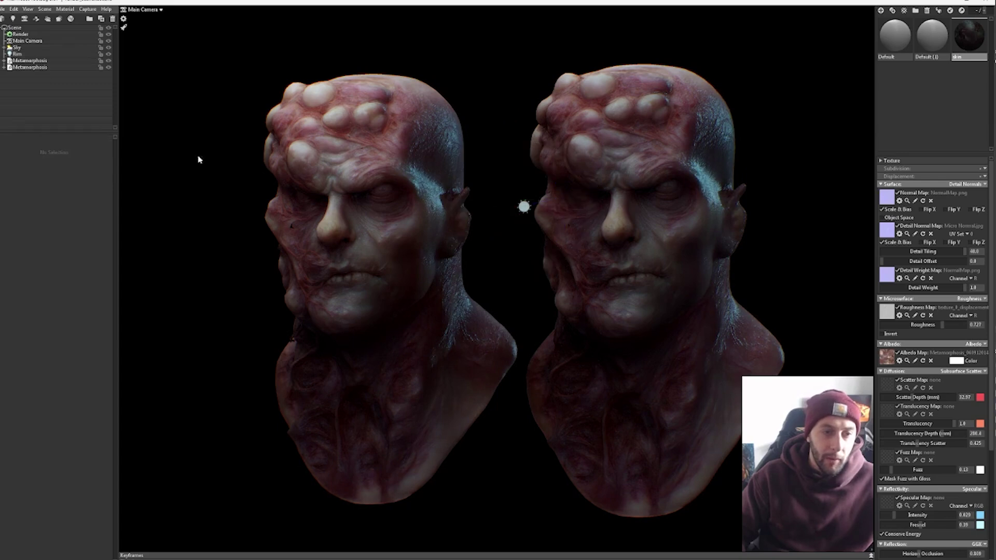
pyautogui.scroll(-2, 280, 207)
pyautogui.moveTo(315, 232); pyautogui.dragTo(346, 234)
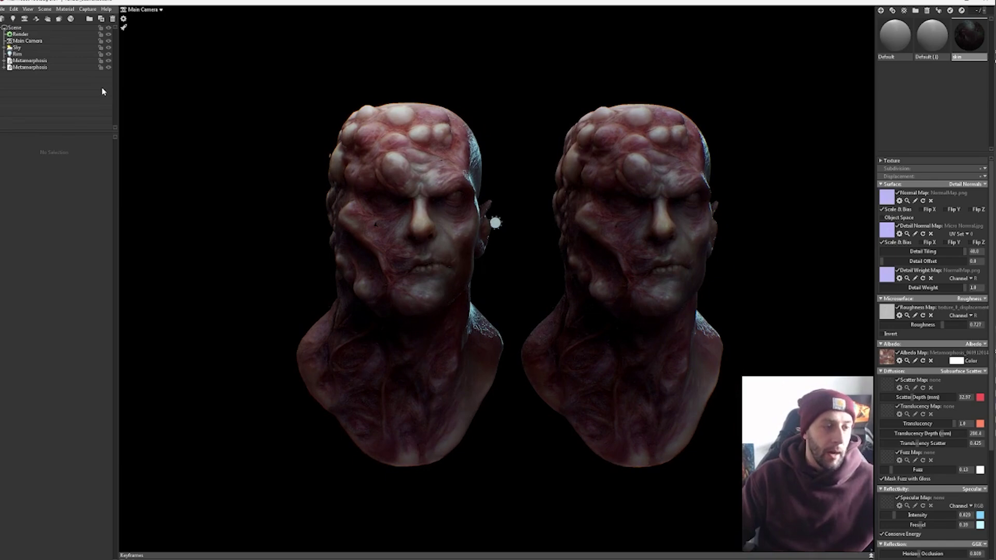
# - Set the viewport Resolution in the Render settings to 2:1 (Double)
pyautogui.click(21, 34)
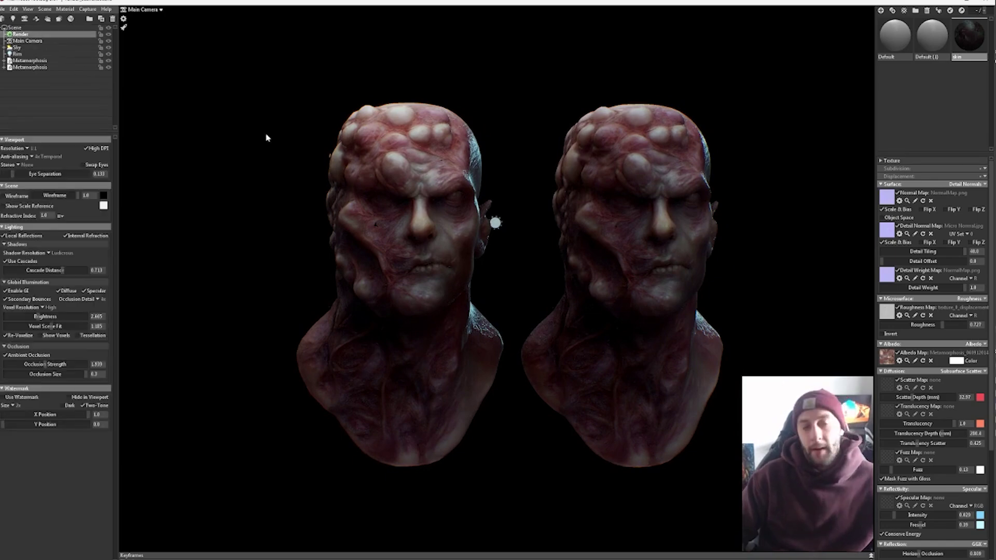
pyautogui.scroll(2, 582, 243)
pyautogui.moveTo(581, 243); pyautogui.dragTo(608, 249, button='middle')
pyautogui.moveTo(608, 249); pyautogui.dragTo(613, 252)
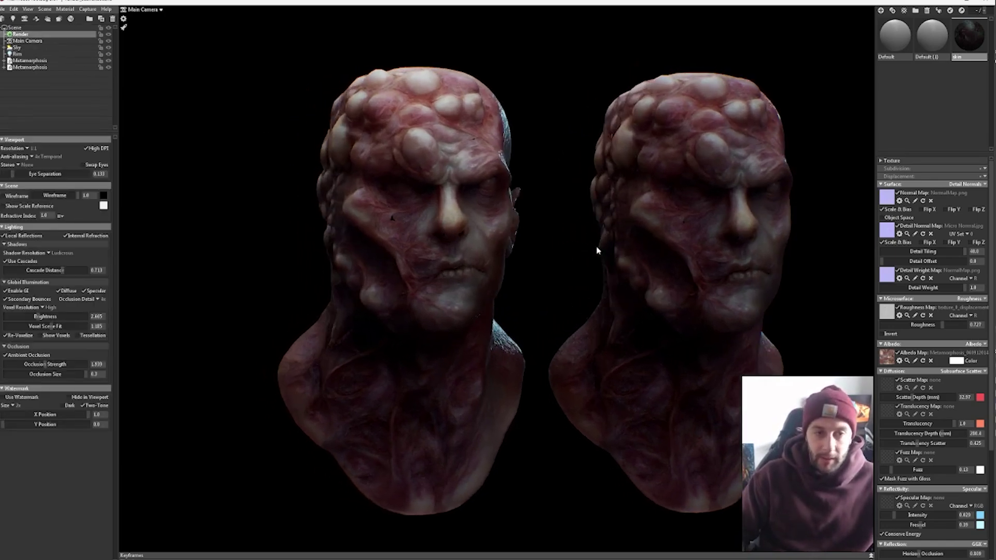
pyautogui.moveTo(578, 252); pyautogui.dragTo(573, 258, button='middle')
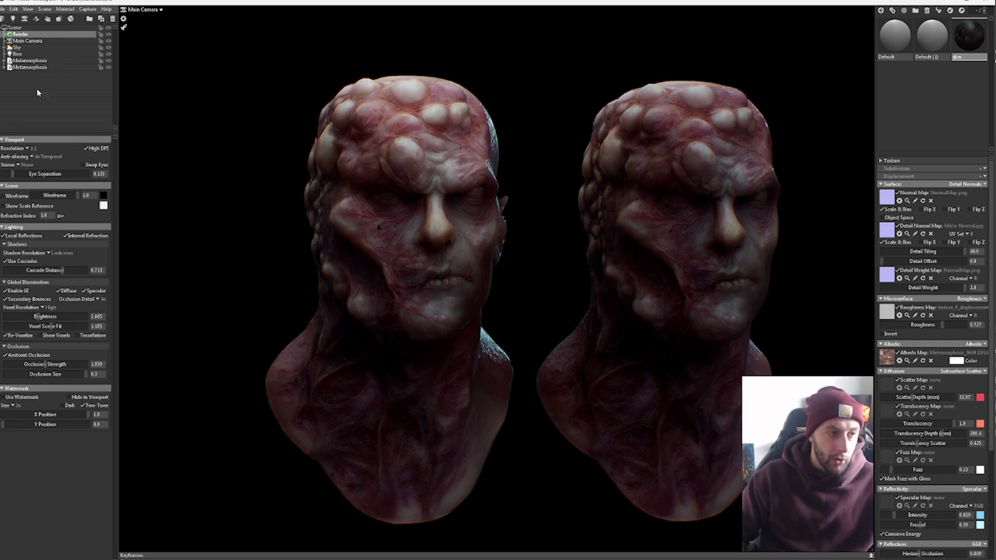
pyautogui.click(26, 149)
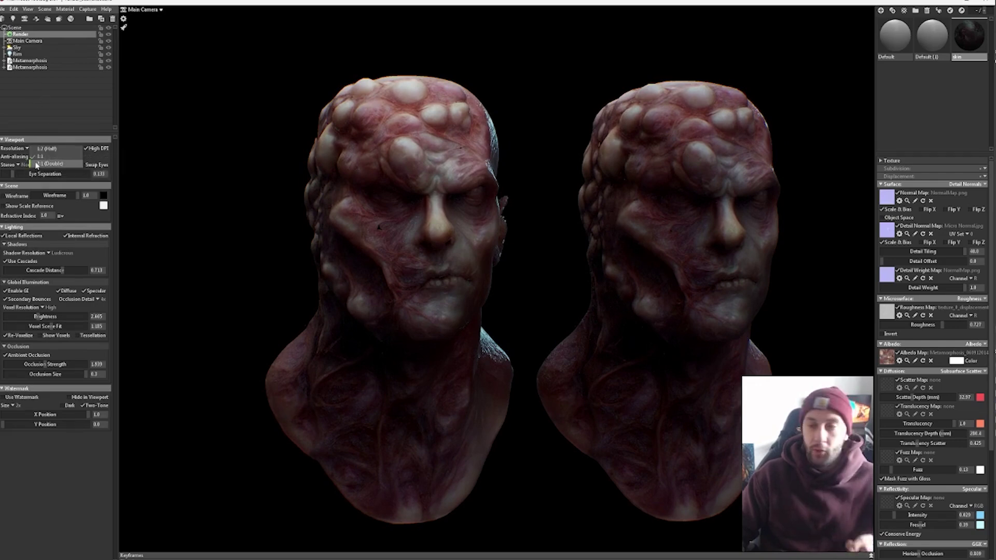
pyautogui.click(36, 164)
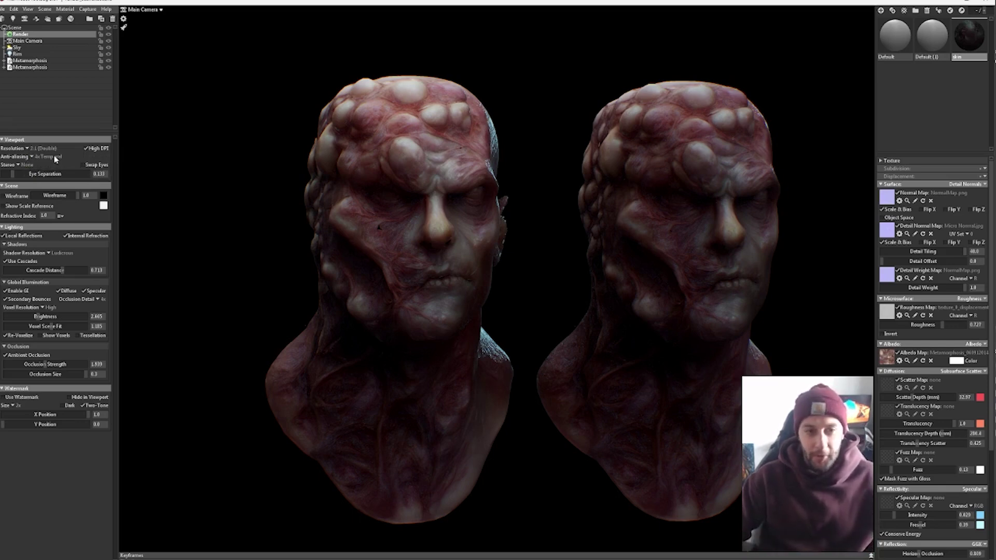
# - Compare the viewport Resolution at 1:2 (Half) and 1:1 on a face close-up, and return it to 2:1 (Double)
pyautogui.keyDown('alt'); pyautogui.moveTo(359, 165); pyautogui.dragTo(418, 227, button='right'); pyautogui.keyUp('alt')
pyautogui.keyDown('alt'); pyautogui.moveTo(458, 275); pyautogui.dragTo(525, 341, button='middle'); pyautogui.keyUp('alt')
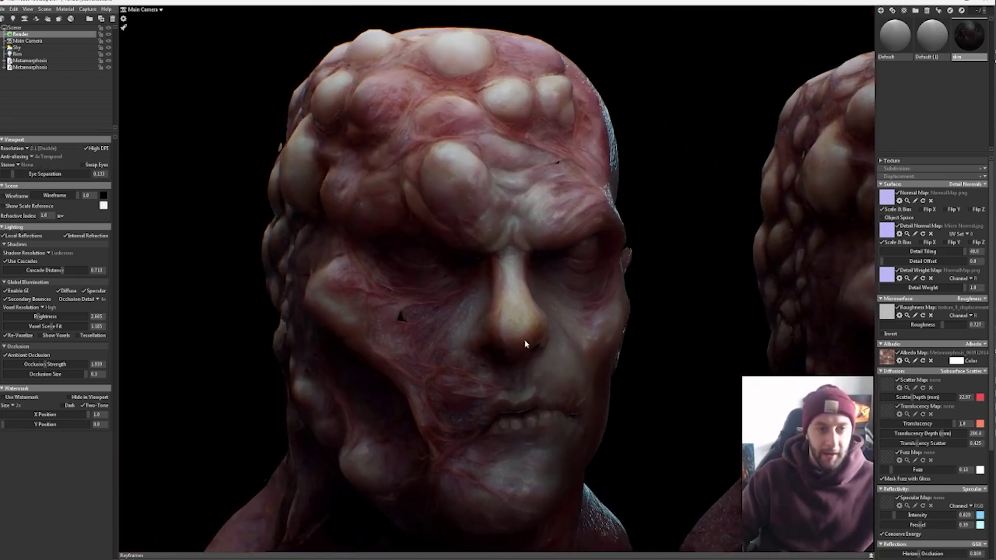
pyautogui.click(29, 149)
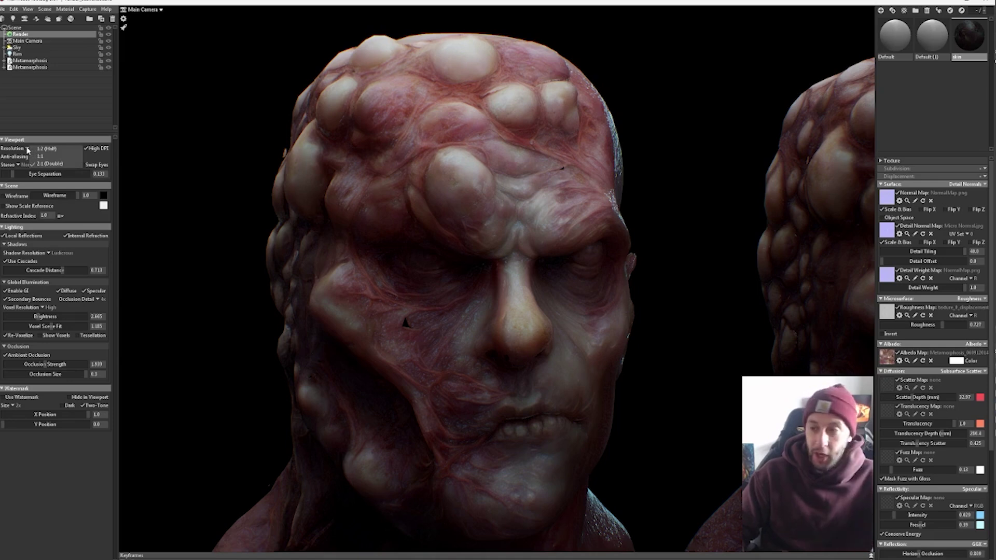
pyautogui.click(38, 149)
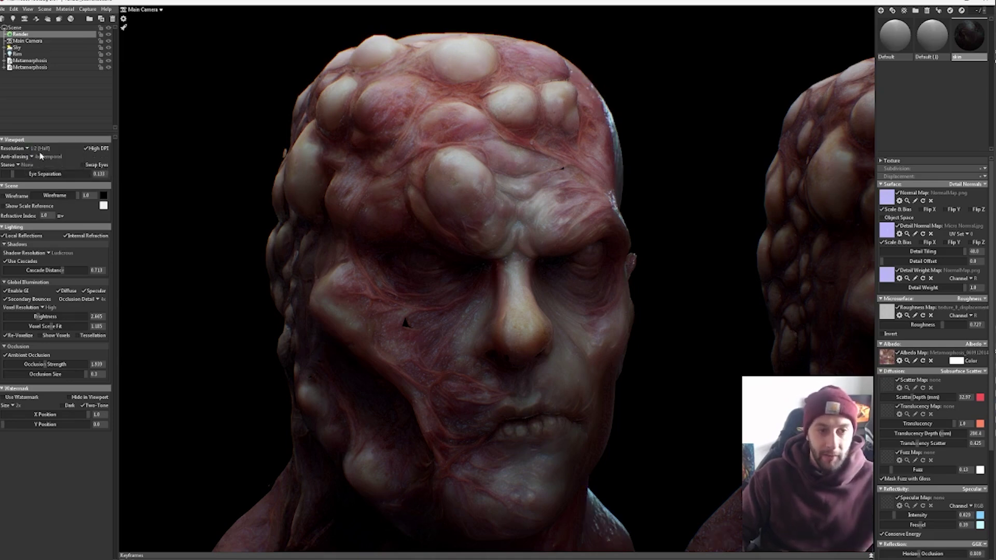
pyautogui.click(29, 149)
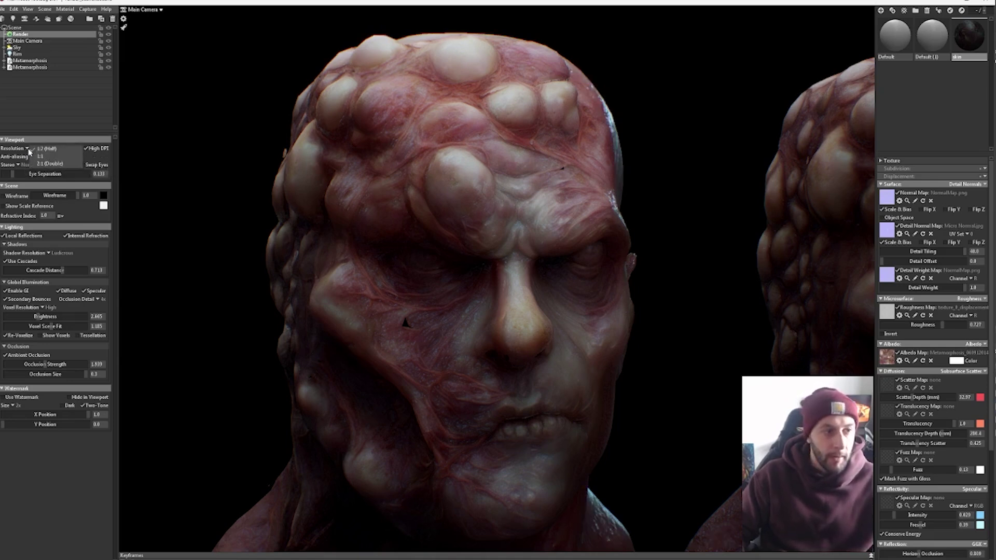
pyautogui.click(37, 156)
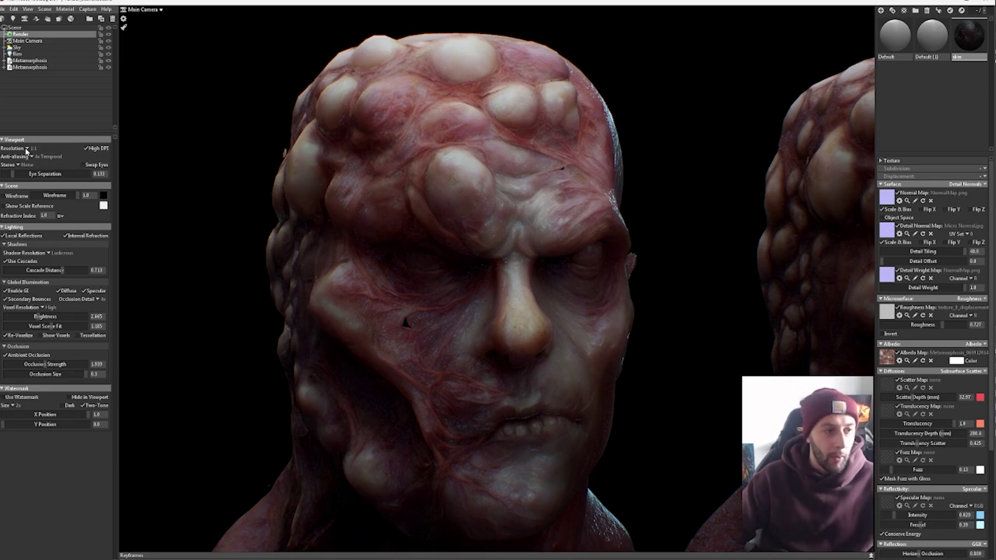
pyautogui.click(27, 149)
pyautogui.click(44, 164)
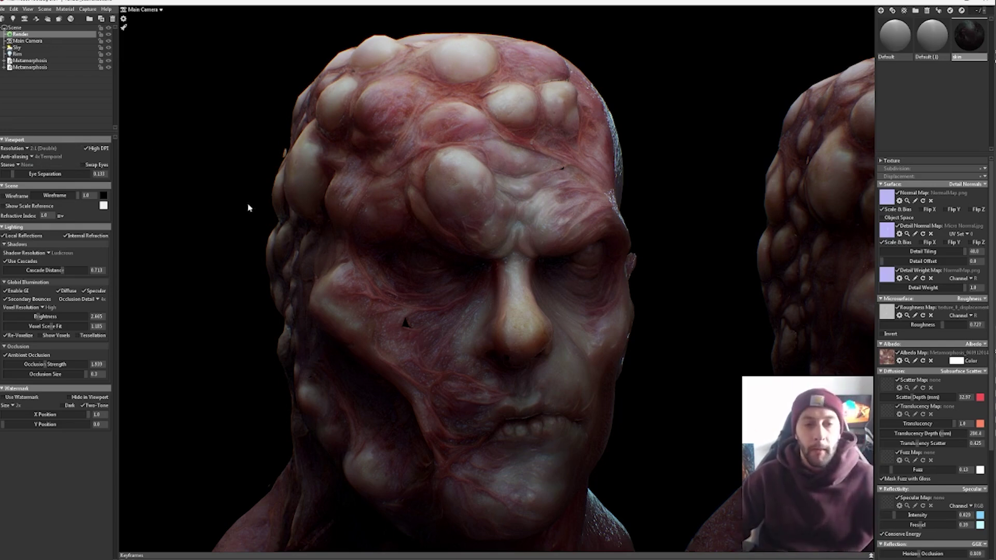
# - Frame both busts in a three-quarter view and capture an image of the viewport
pyautogui.scroll(-6, 586, 305)
pyautogui.moveTo(567, 293); pyautogui.dragTo(506, 213, button='middle')
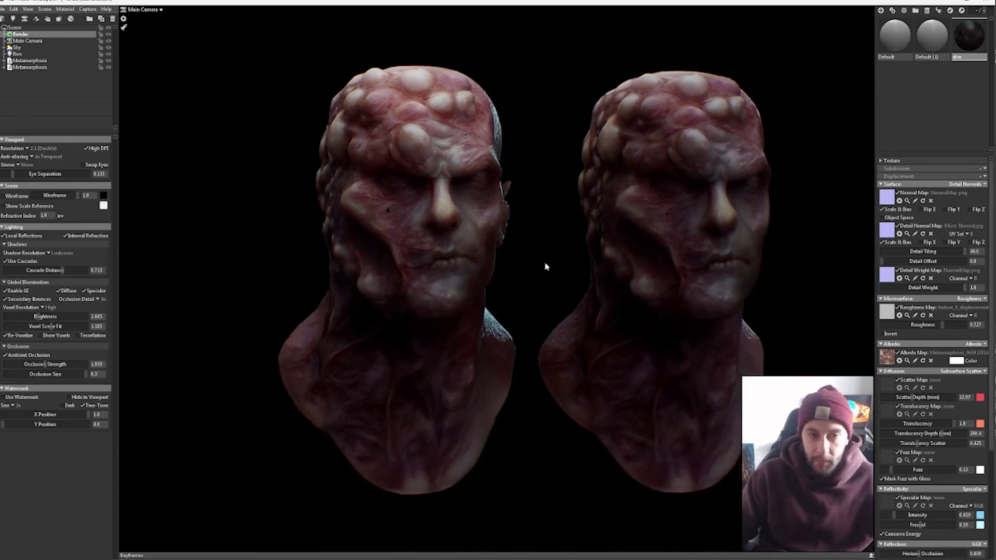
pyautogui.moveTo(545, 267); pyautogui.dragTo(564, 273)
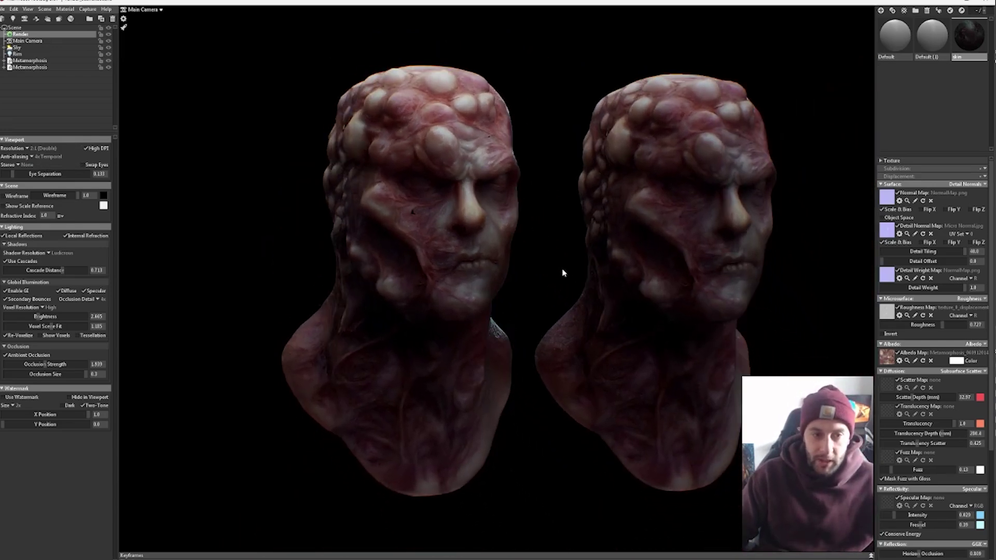
pyautogui.click(88, 9)
pyautogui.click(100, 18)
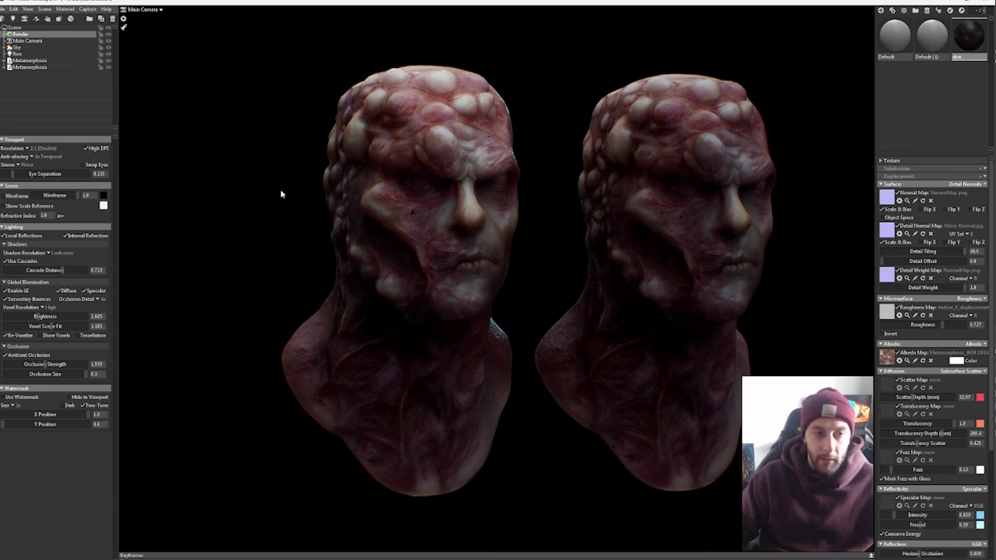
# - Turn the busts slightly further, show the capture output folder, and move its window off the viewport
pyautogui.keyDown('alt'); pyautogui.moveTo(256, 206); pyautogui.dragTo(283, 189); pyautogui.keyUp('alt')
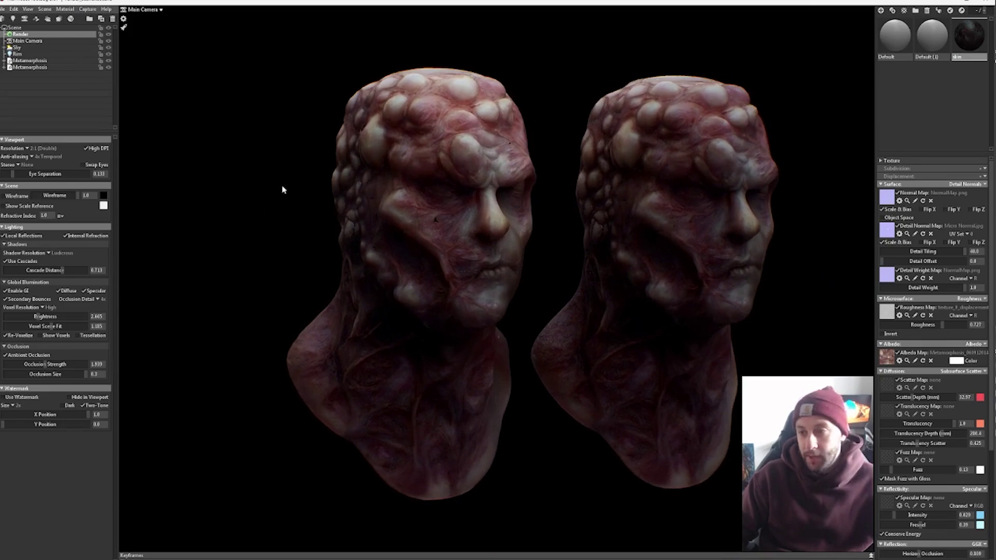
pyautogui.click(90, 11)
pyautogui.click(124, 83)
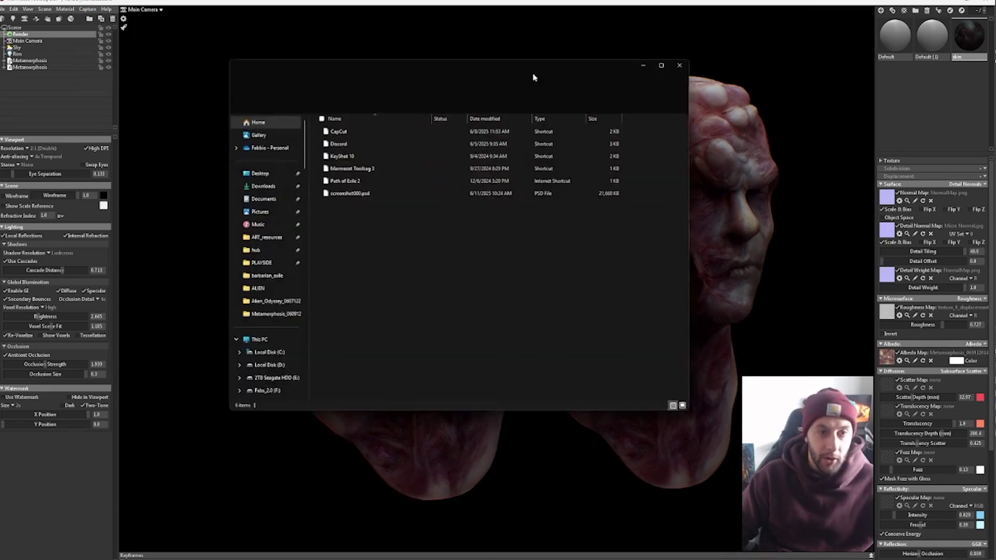
pyautogui.moveTo(534, 64); pyautogui.dragTo(995, 78)
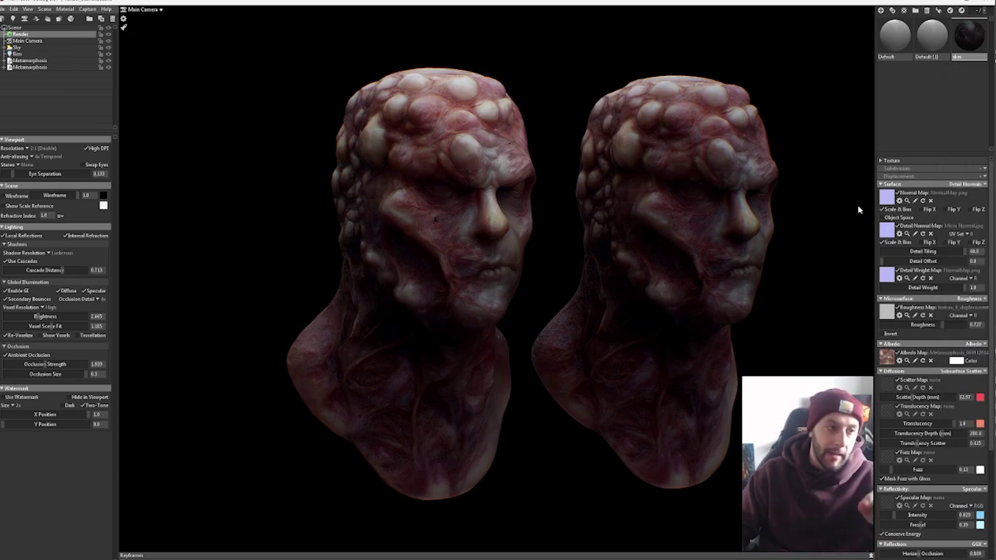
# - Set the image Format in the Capture Settings to JPEG and confirm
pyautogui.click(87, 9)
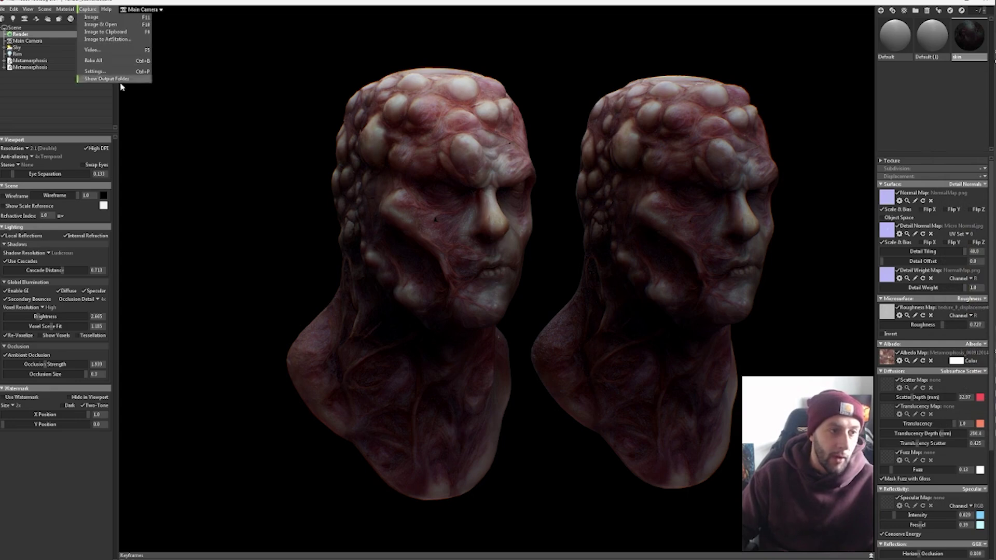
pyautogui.click(109, 72)
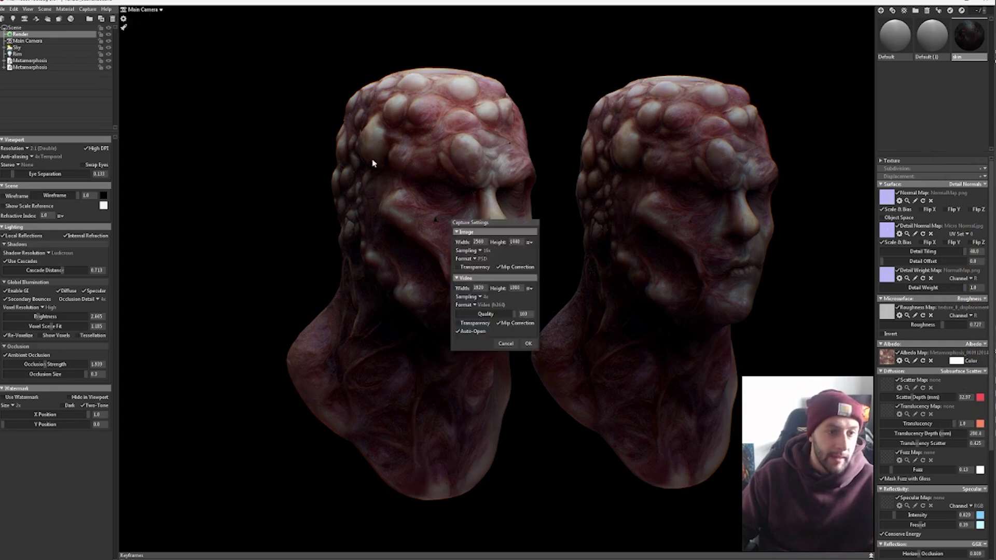
pyautogui.click(474, 258)
pyautogui.click(485, 267)
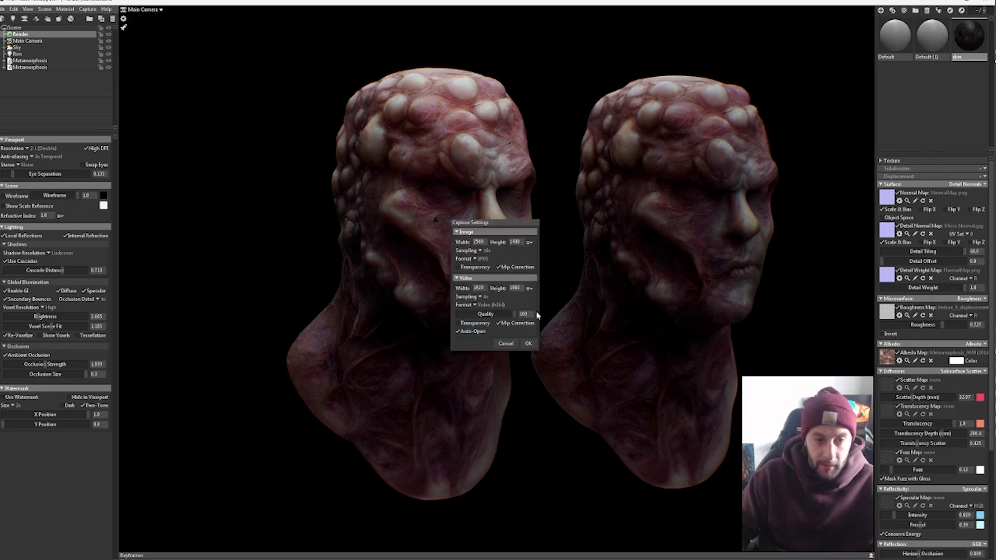
pyautogui.click(528, 343)
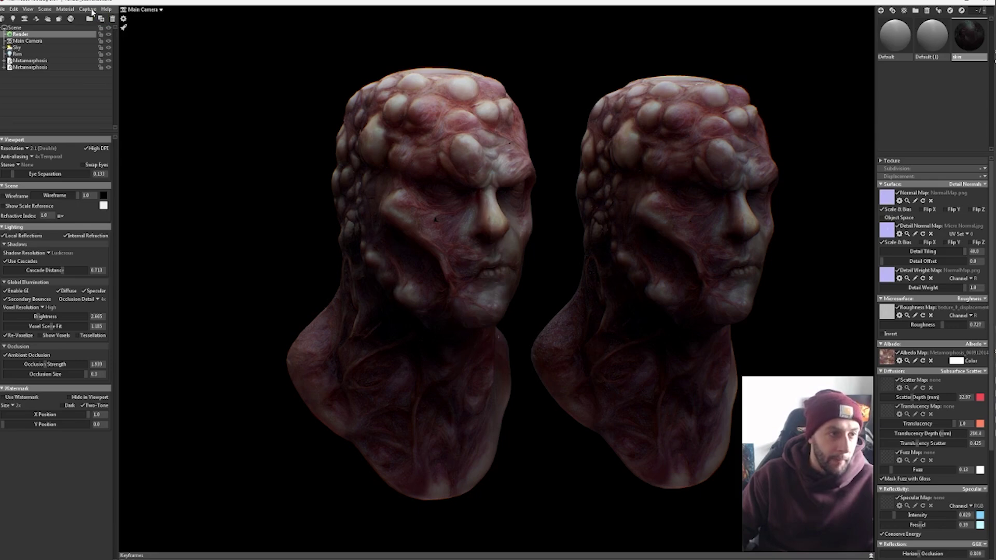
# - Reopen the Capture Settings and choose 2560 x 1440 as the image size
pyautogui.click(91, 12)
pyautogui.click(112, 77)
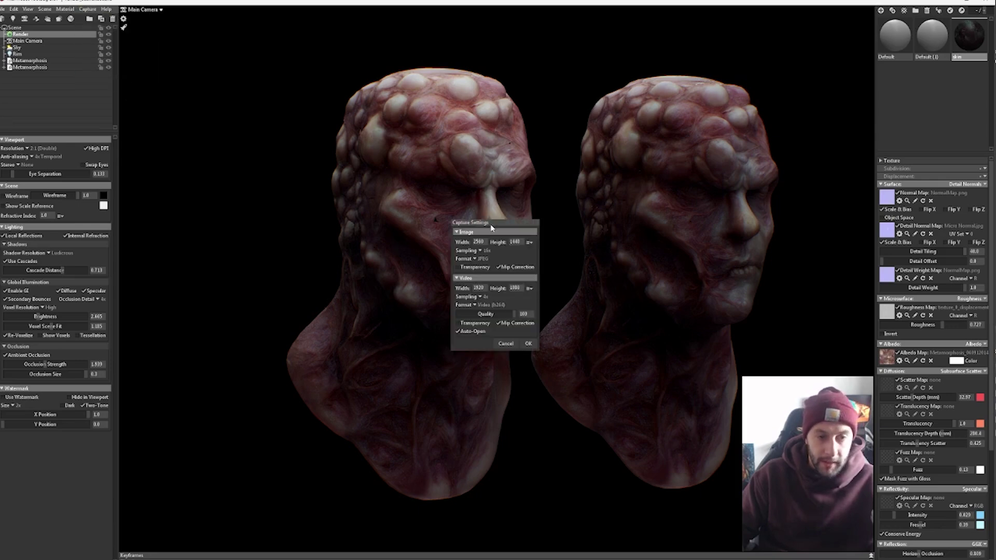
pyautogui.moveTo(491, 229); pyautogui.dragTo(526, 205)
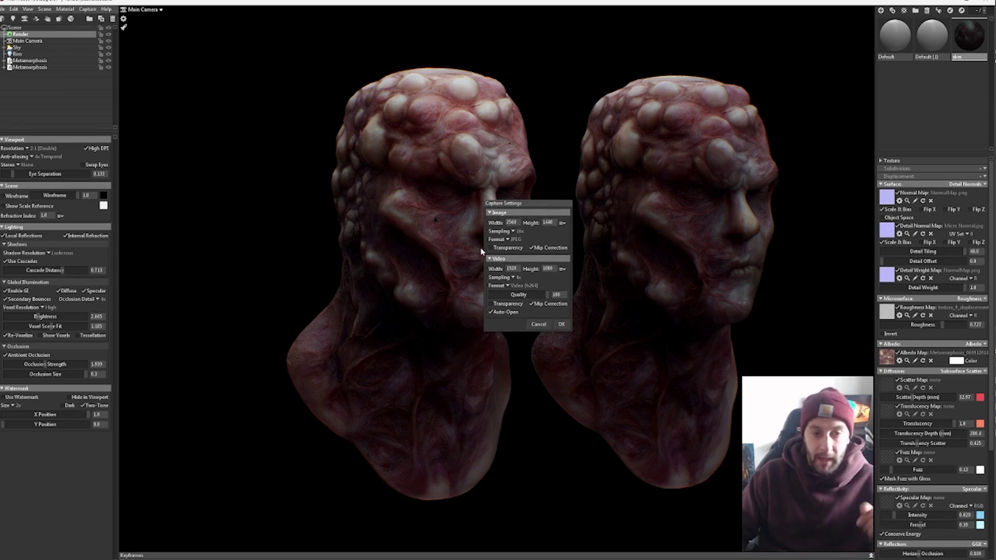
pyautogui.click(562, 223)
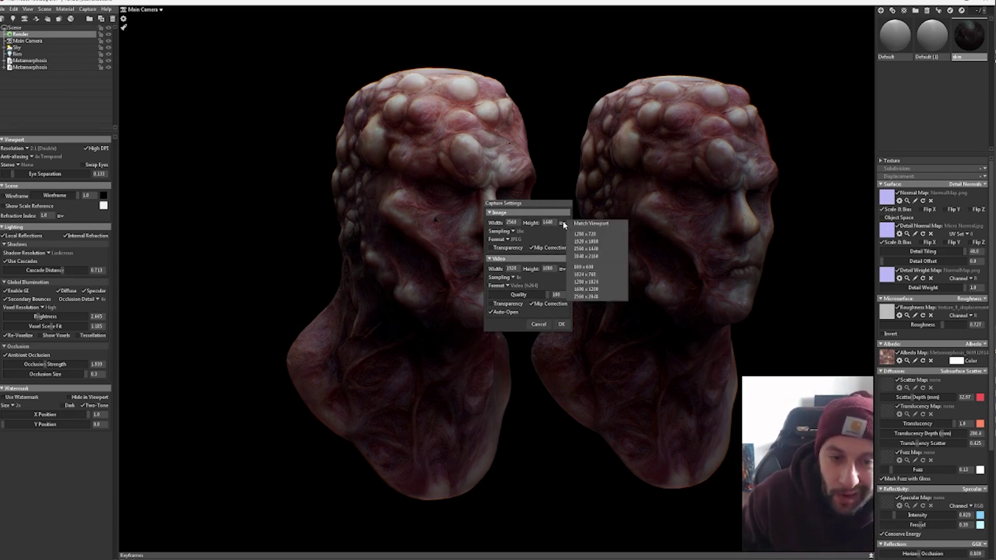
pyautogui.click(596, 252)
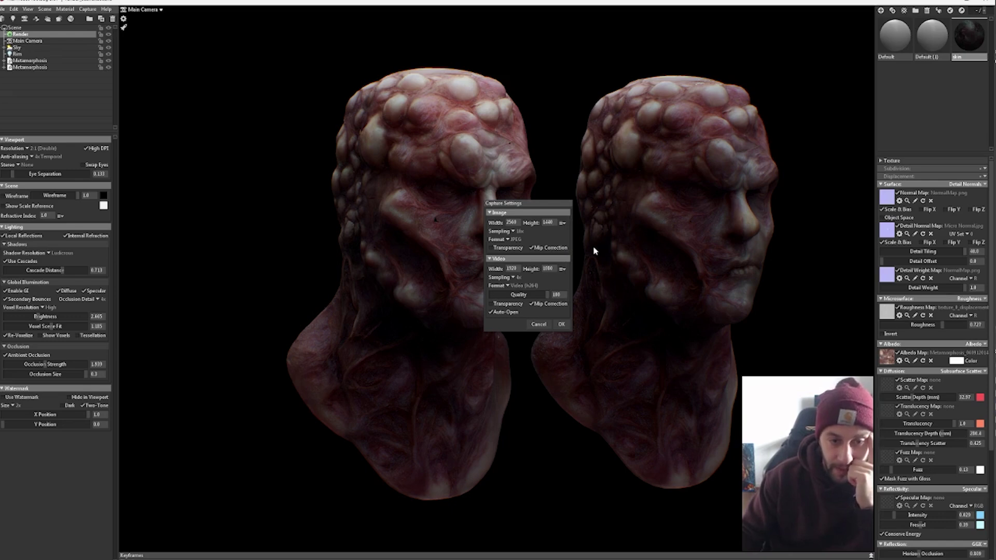
# - Try 400x image Sampling, settle on 100x, collapse the Video settings and confirm the Capture Settings
pyautogui.click(511, 231)
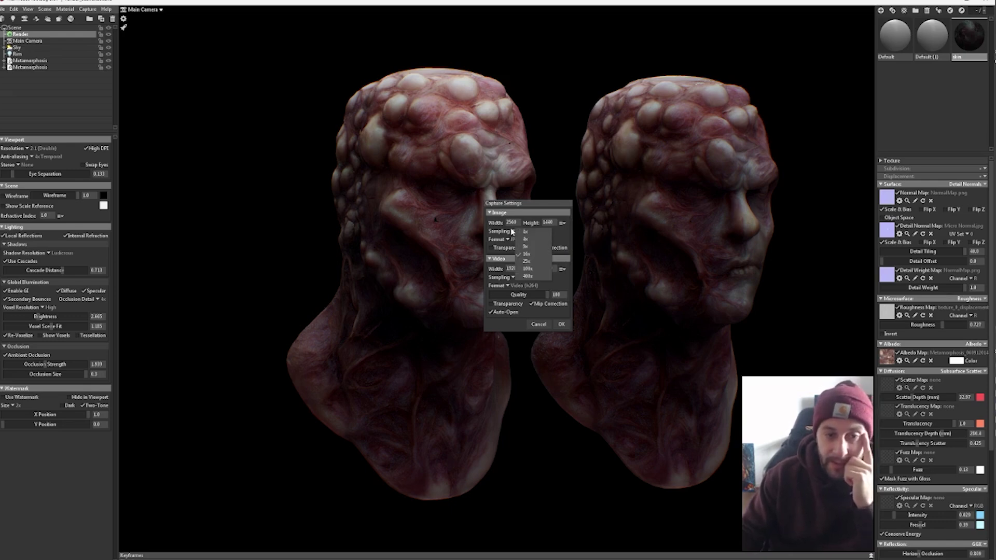
pyautogui.click(534, 276)
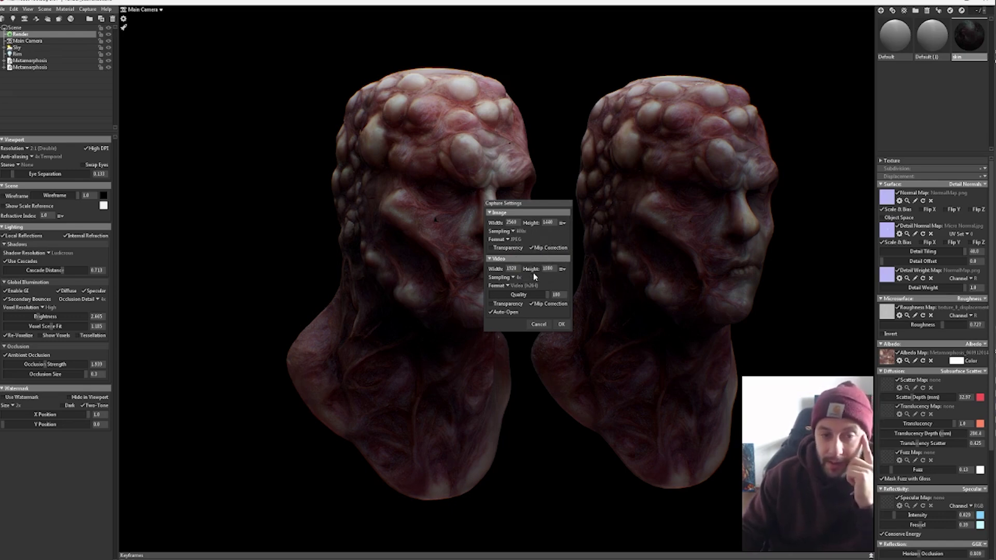
pyautogui.click(513, 232)
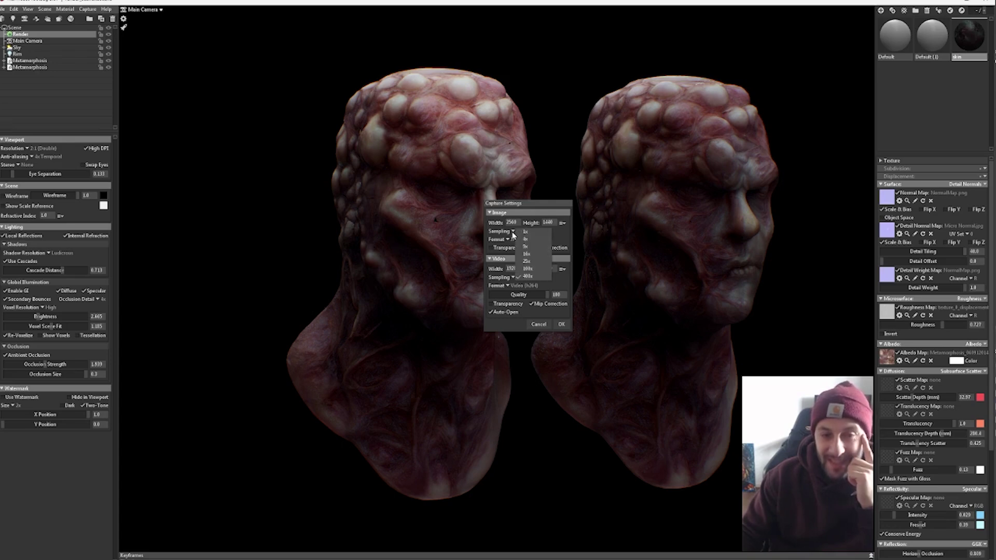
pyautogui.click(532, 268)
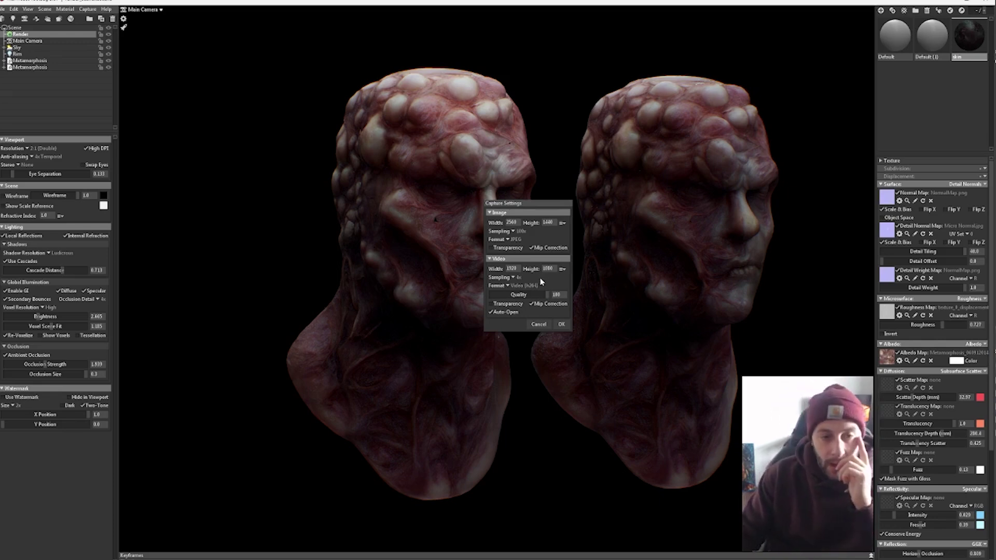
pyautogui.click(491, 260)
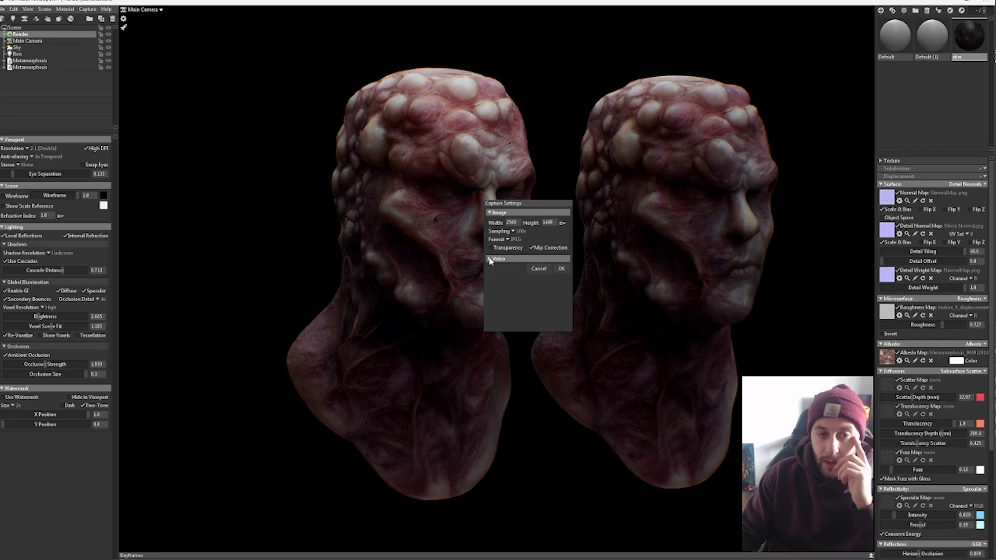
pyautogui.click(561, 270)
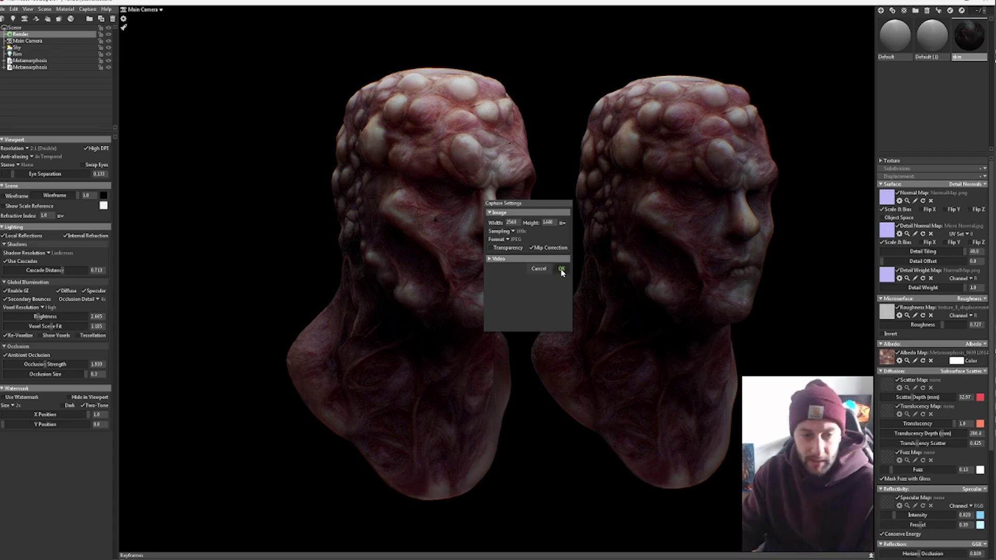
# - Capture the image and open it, enlarging the image viewer window to fill the screen
pyautogui.click(88, 9)
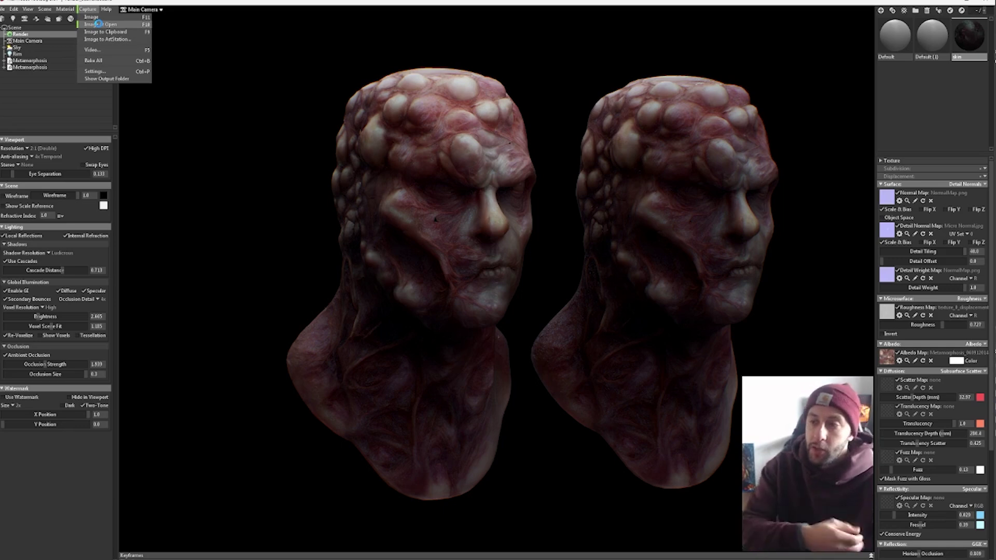
pyautogui.click(99, 25)
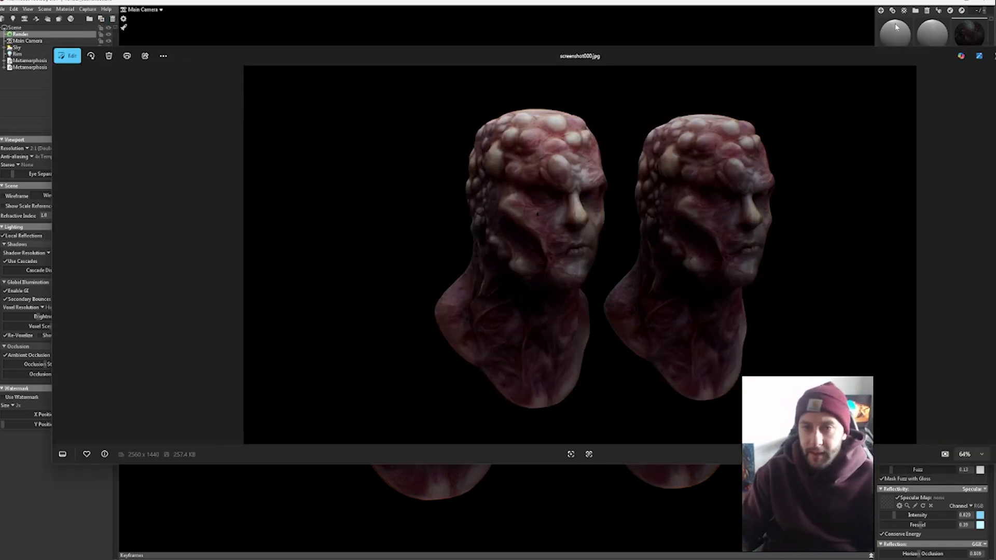
pyautogui.moveTo(850, 54); pyautogui.dragTo(791, 5)
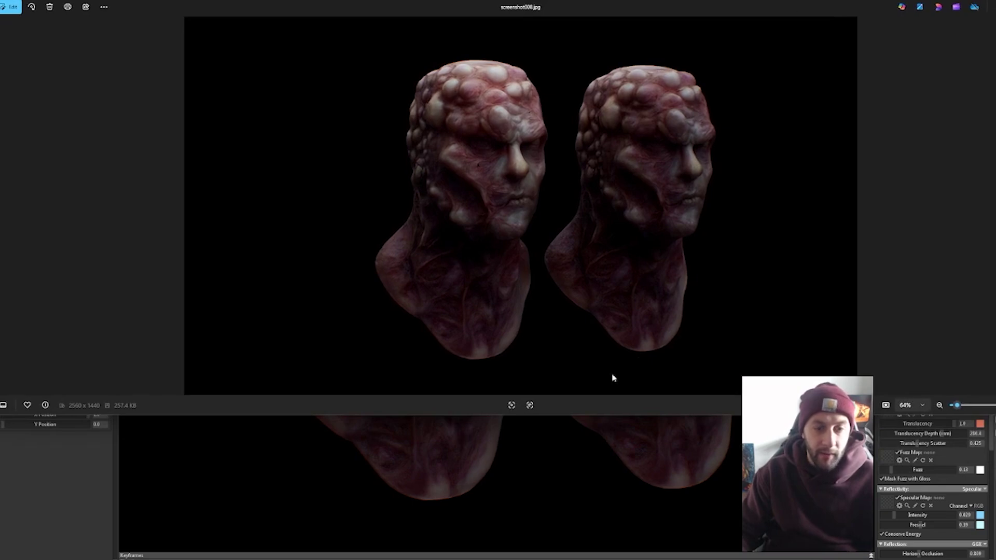
pyautogui.moveTo(601, 416); pyautogui.dragTo(603, 559)
# - Examine the skin and lighting on both busts in the captured image at several zoom levels, and close the viewer
pyautogui.scroll(3, 450, 198)
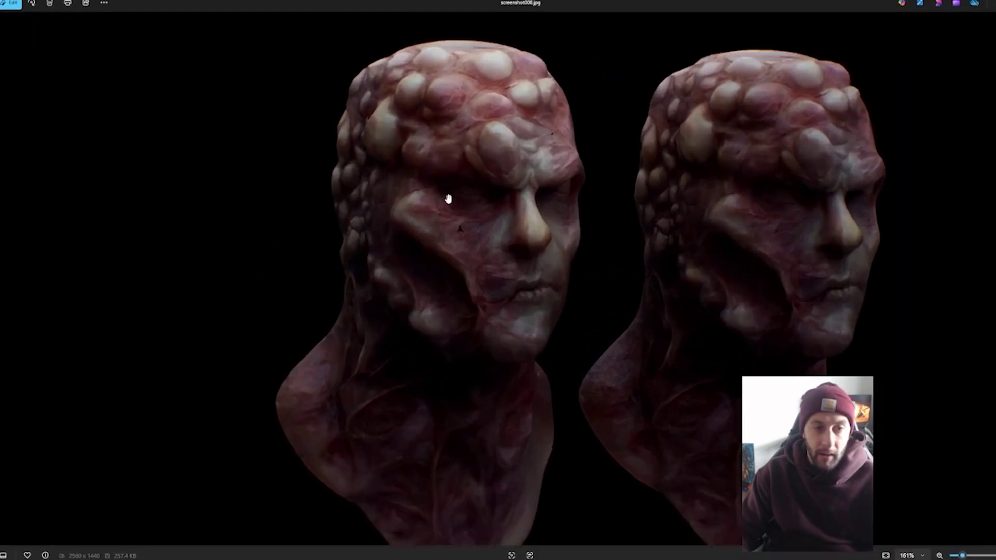
pyautogui.moveTo(673, 171); pyautogui.dragTo(626, 258)
pyautogui.scroll(-2, 626, 258)
pyautogui.scroll(-2, 625, 258)
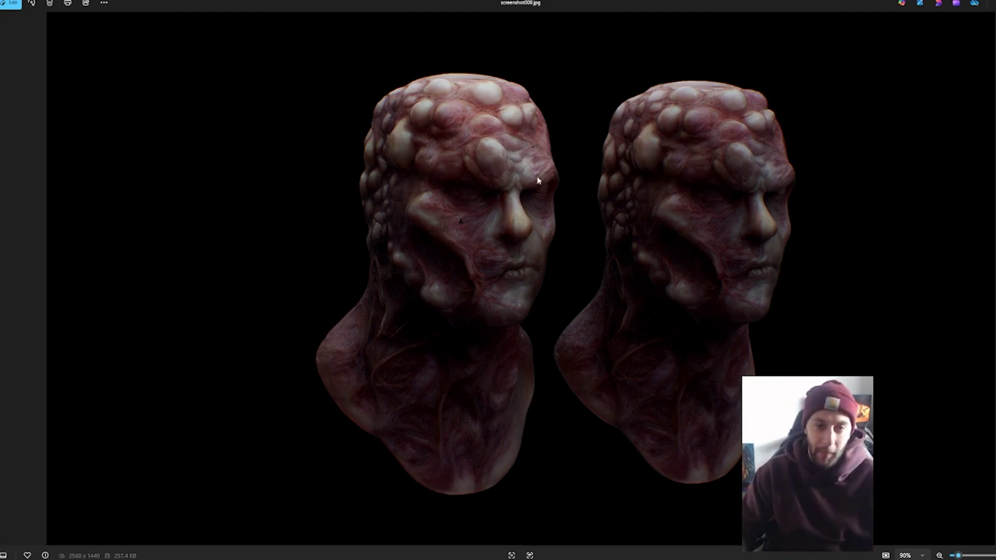
pyautogui.keyDown('ctrl'); pyautogui.scroll(3, 621, 200); pyautogui.keyUp('ctrl')
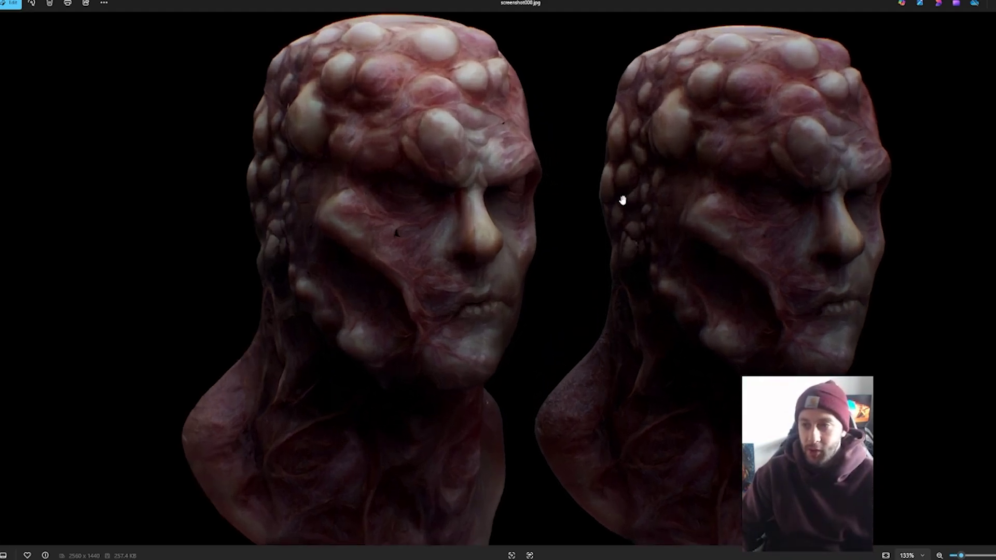
pyautogui.keyDown('ctrl'); pyautogui.scroll(-2, 622, 201); pyautogui.keyUp('ctrl')
pyautogui.keyDown('ctrl'); pyautogui.scroll(-1, 569, 236); pyautogui.keyUp('ctrl')
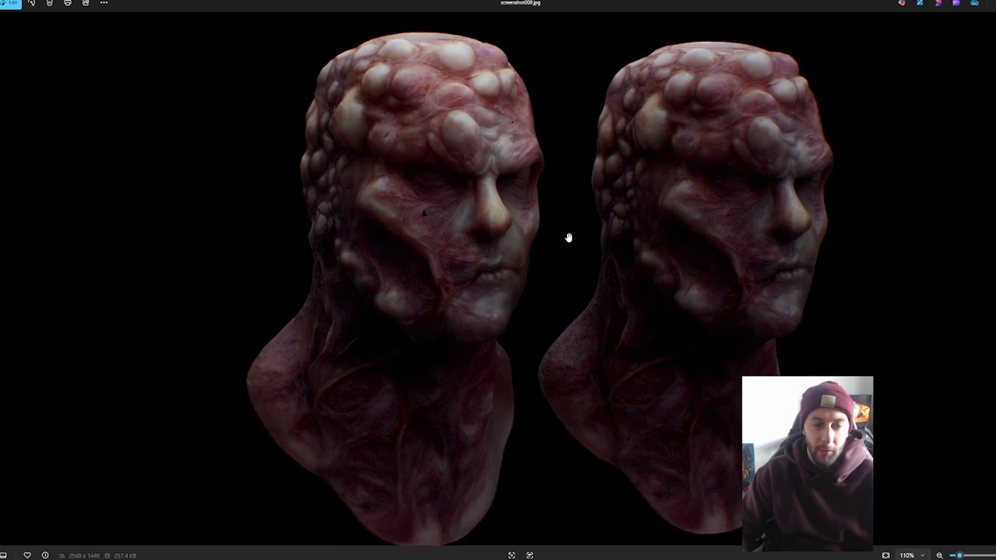
pyautogui.moveTo(569, 238); pyautogui.dragTo(569, 228)
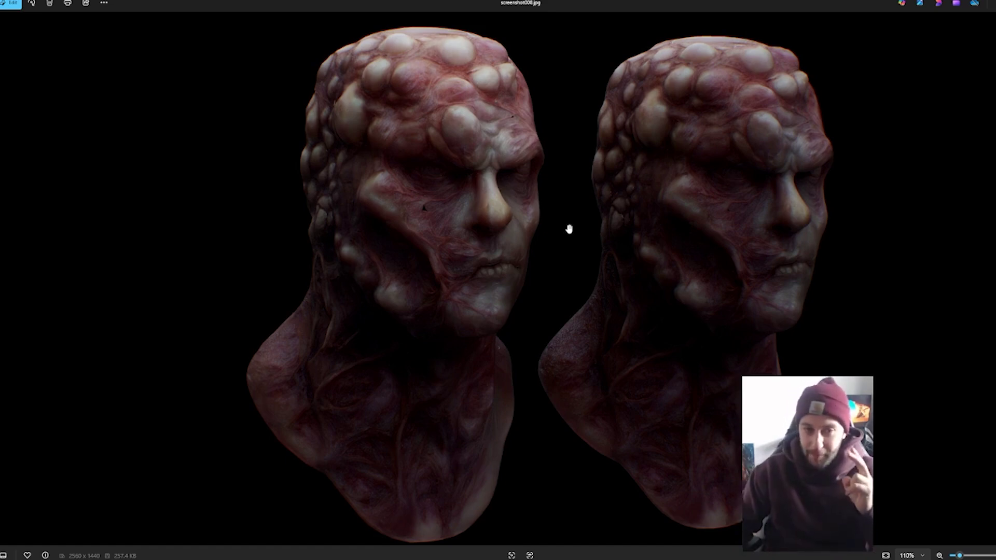
pyautogui.moveTo(453, 281); pyautogui.dragTo(424, 280)
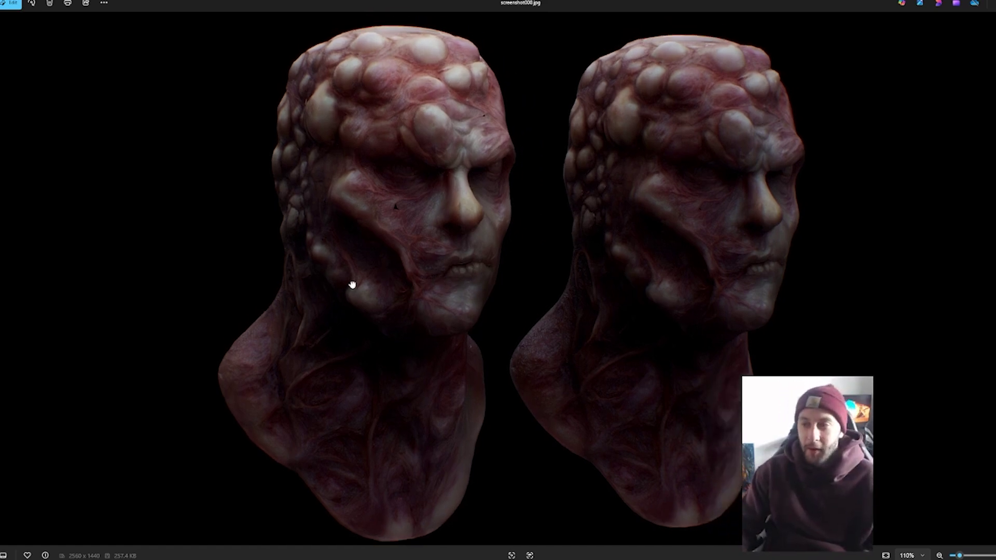
pyautogui.moveTo(352, 284); pyautogui.dragTo(356, 280)
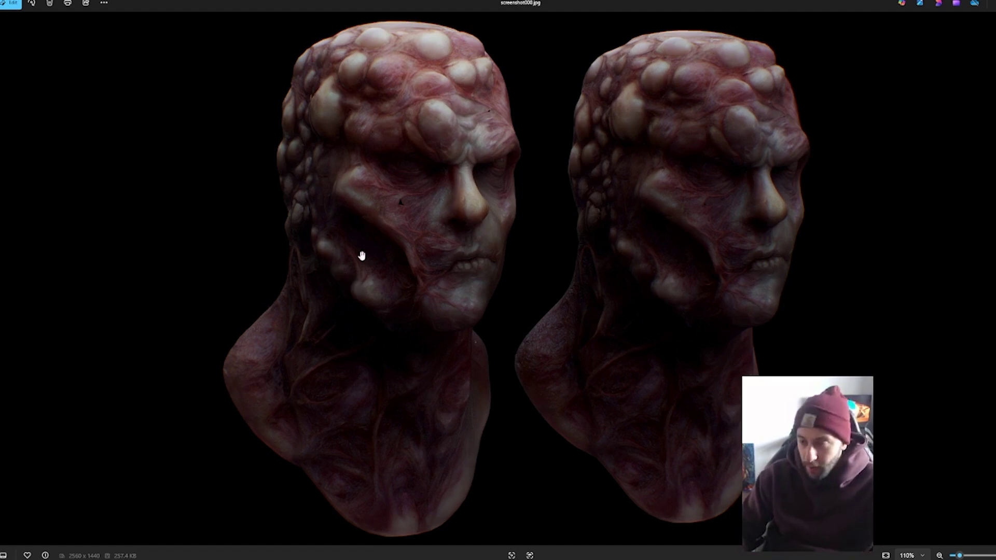
pyautogui.click(995, 2)
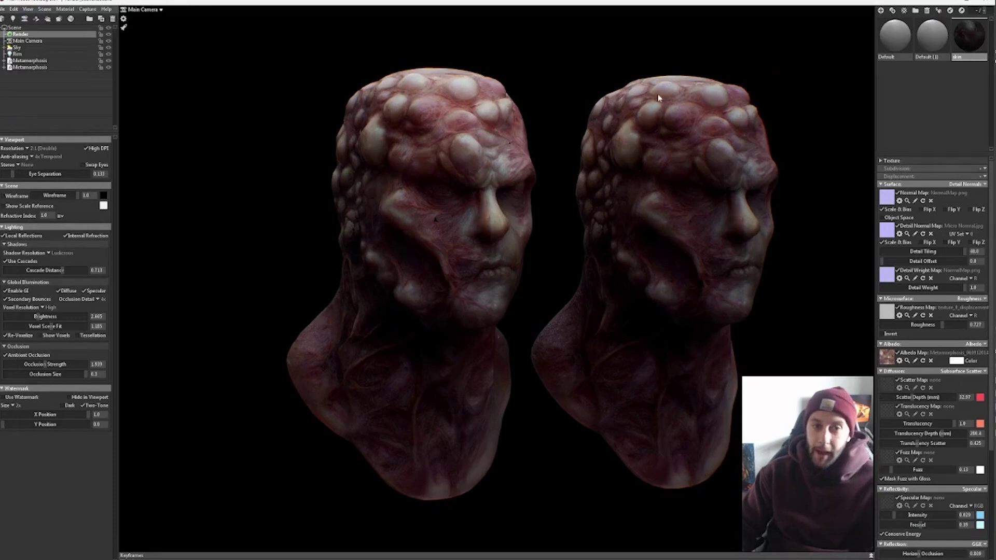